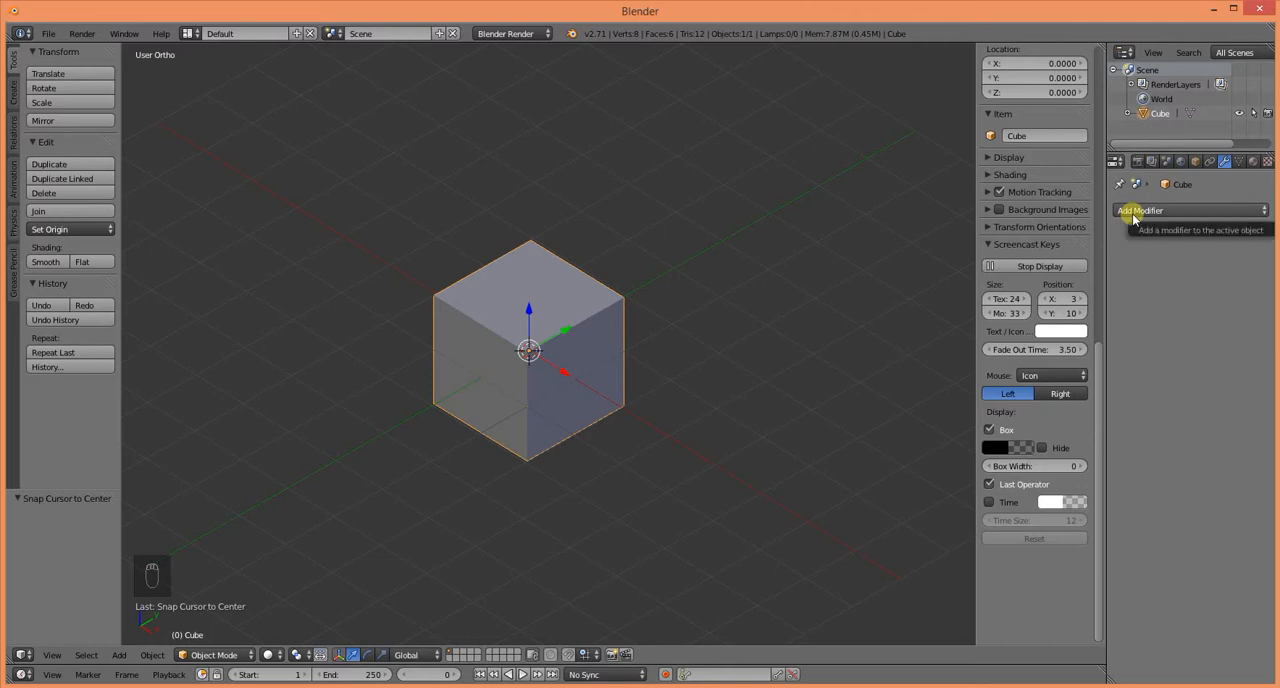
Step: Add a Subdivision Surface modifier to the cube
click(1133, 212)
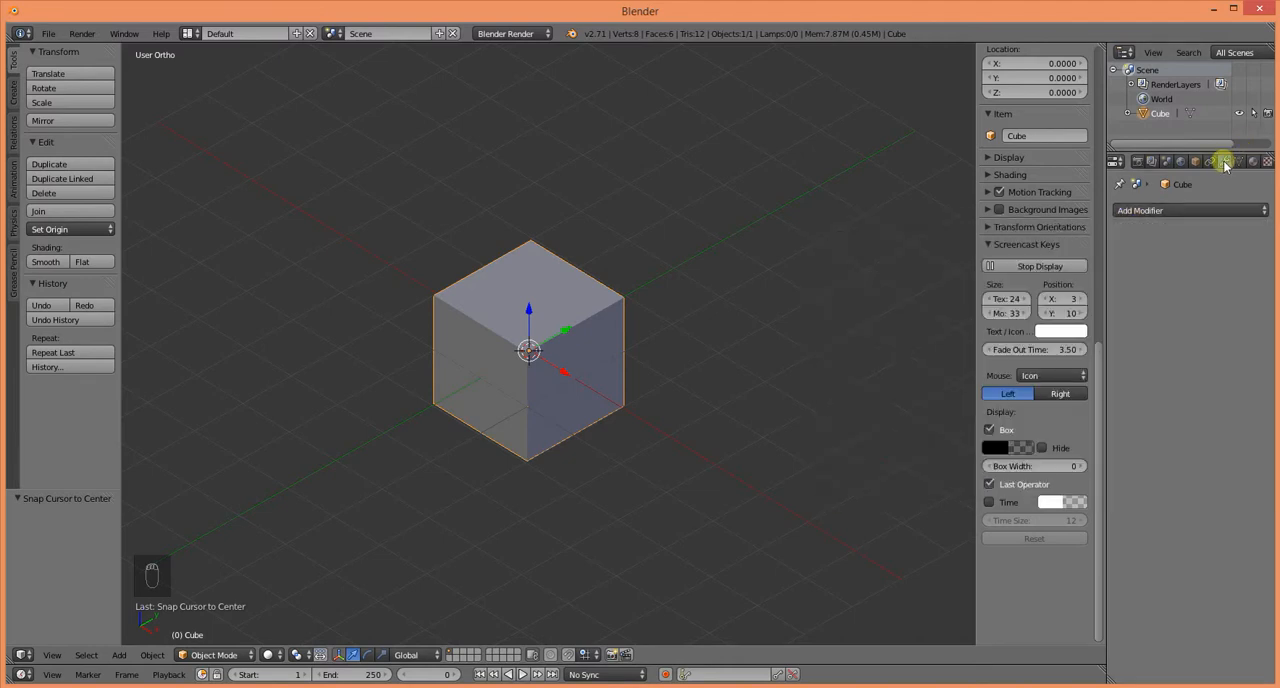
click(1180, 209)
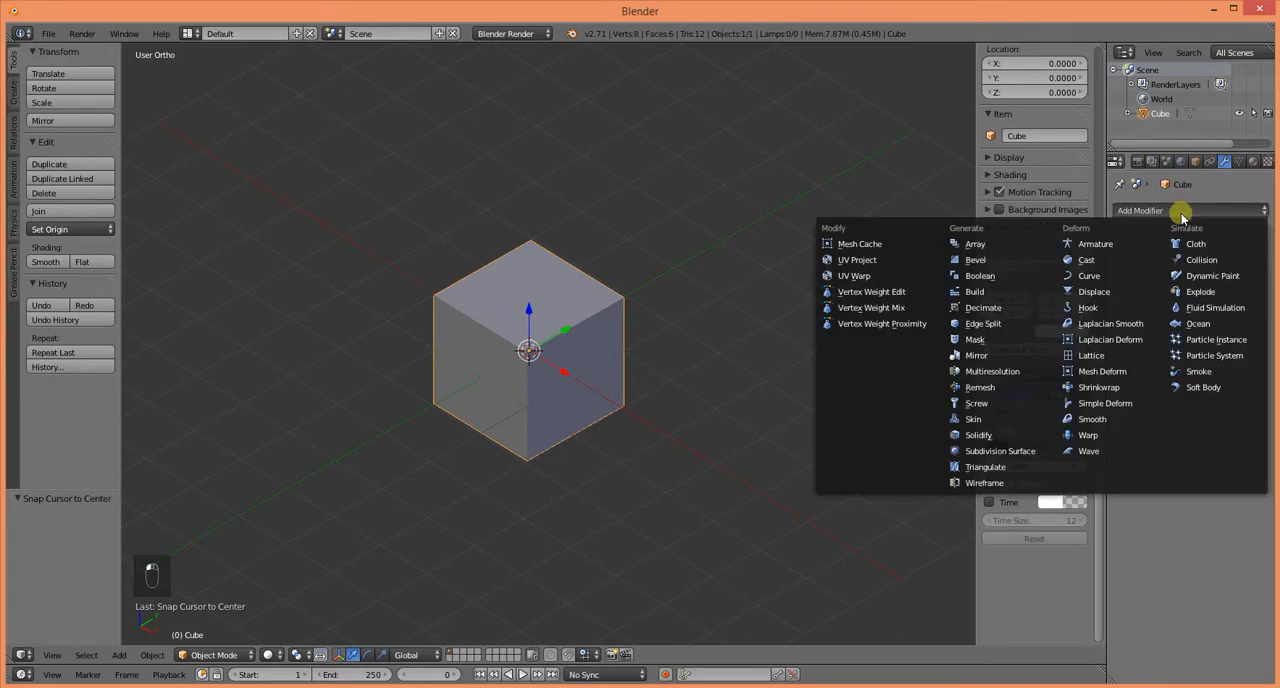
click(1011, 457)
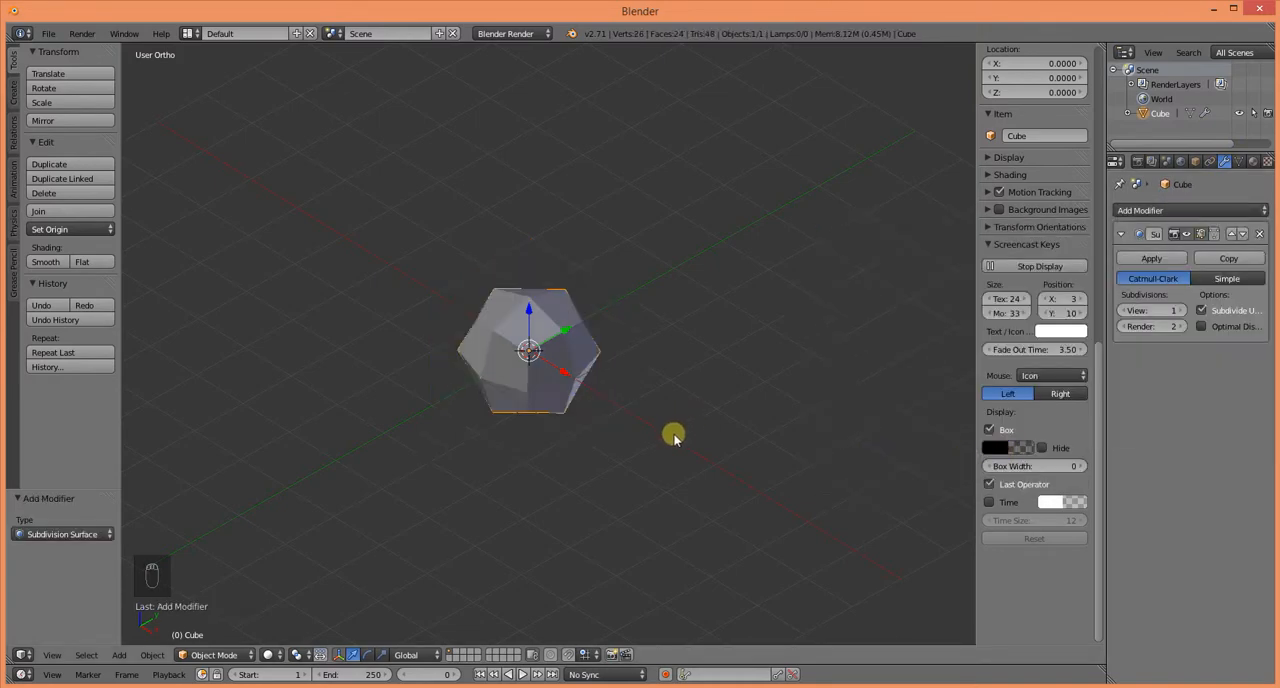
Step: Undo the cube's Subdivision Surface modifier and restore it to compare the shape with and without it
key(ctrl+z)
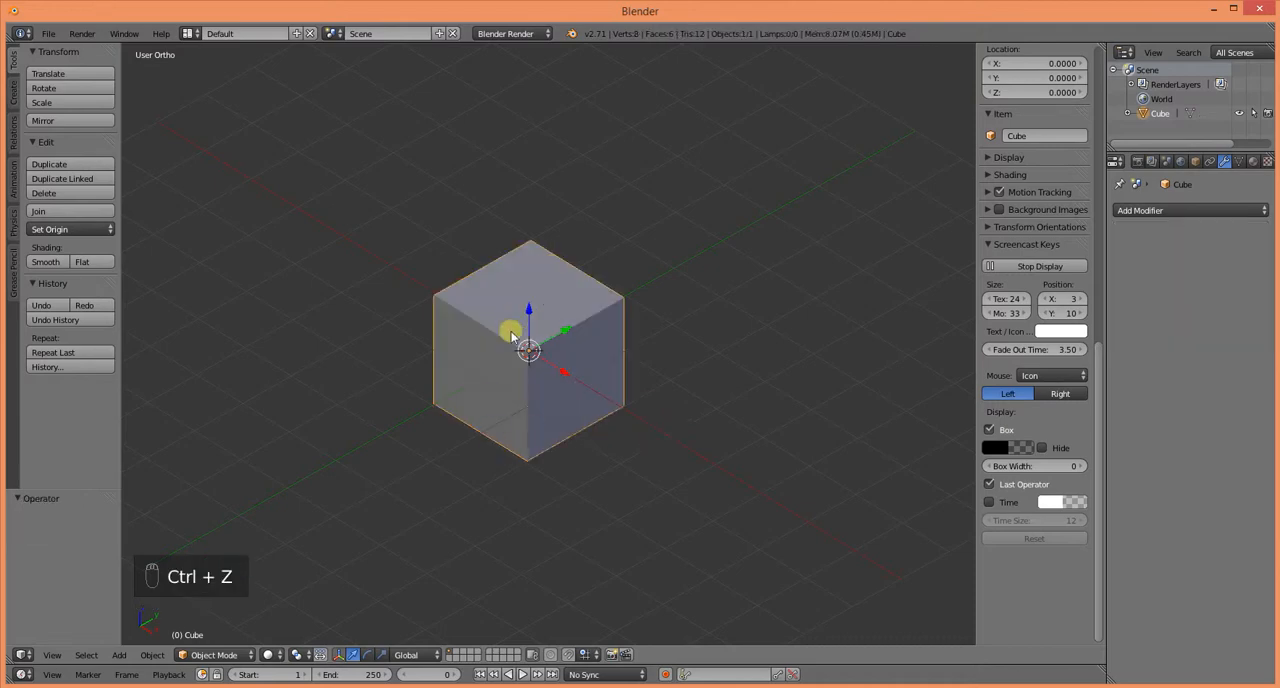
drag(1098, 370, 1100, 80)
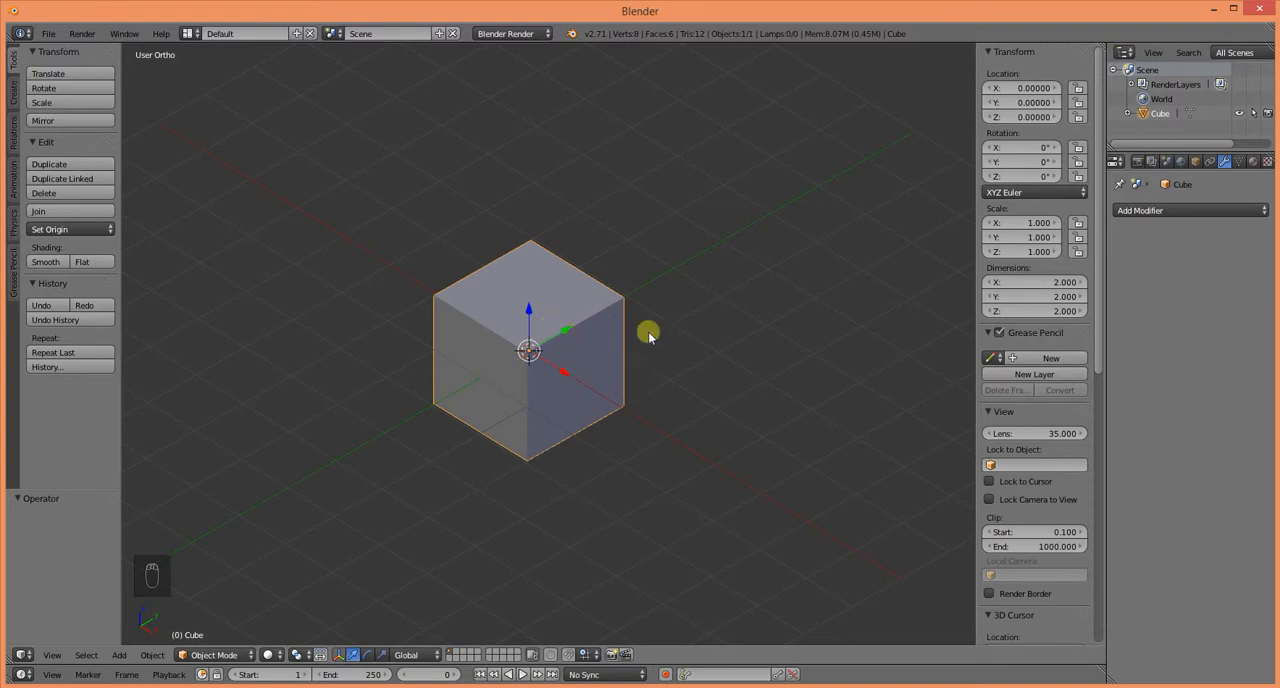
key(ctrl+shift+z)
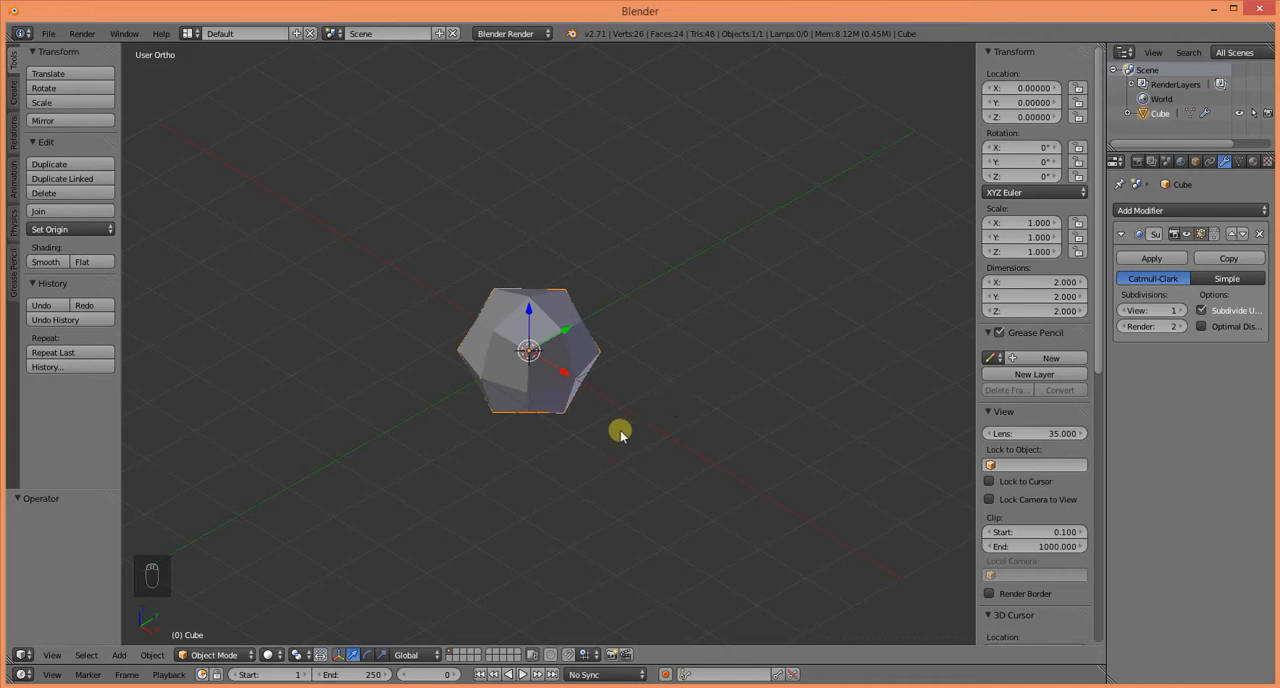
Step: Open the cube in Edit Mode and preview a horizontal loop cut around the middle of its cage without applying it
scroll(634, 450, up, 3)
mouse_move(653, 452)
middle_down()
mouse_move(688, 450)
mouse_move(648, 444)
middle_up()
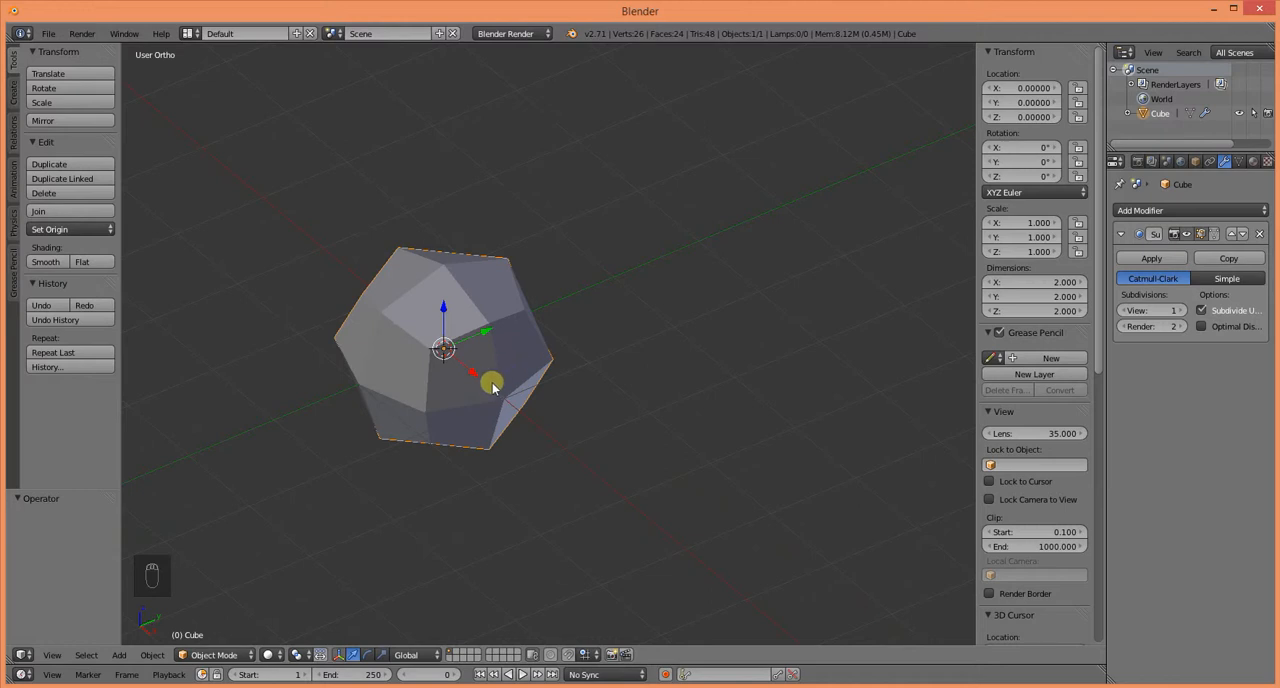
key(Tab)
middle_drag(497, 397, 275, 359)
key(KP_3)
alt+right_drag(323, 375, 376, 396)
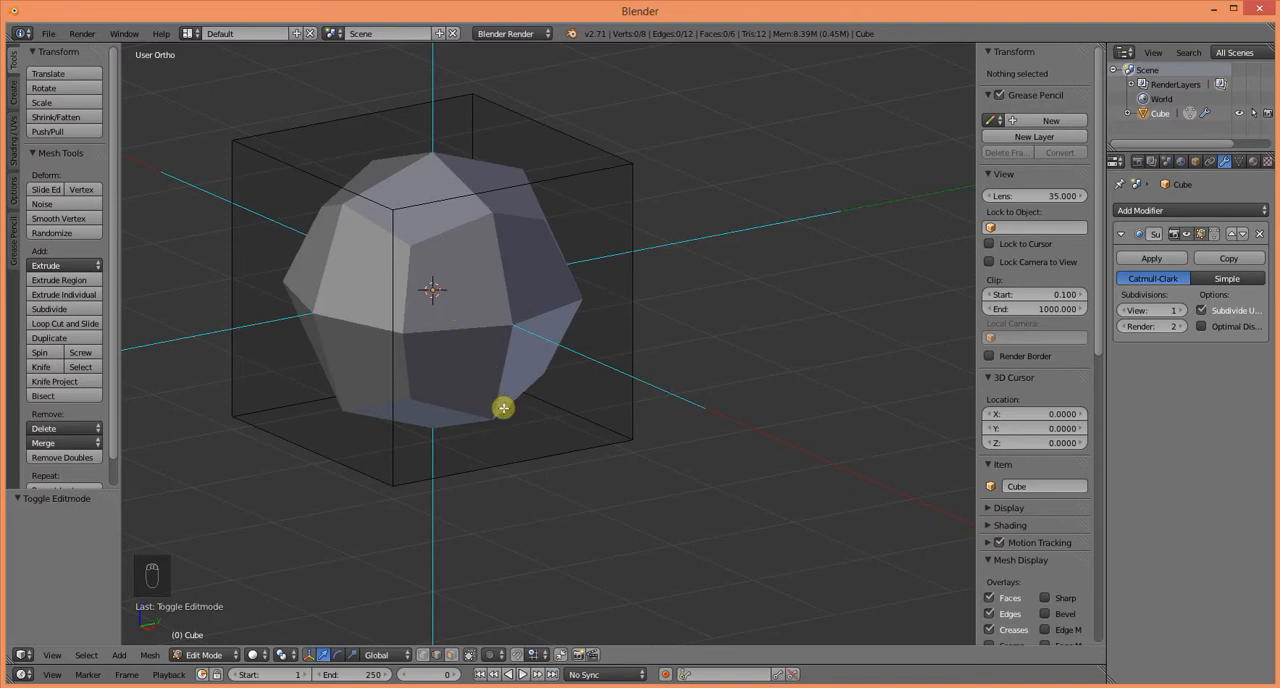
key(ctrl+r)
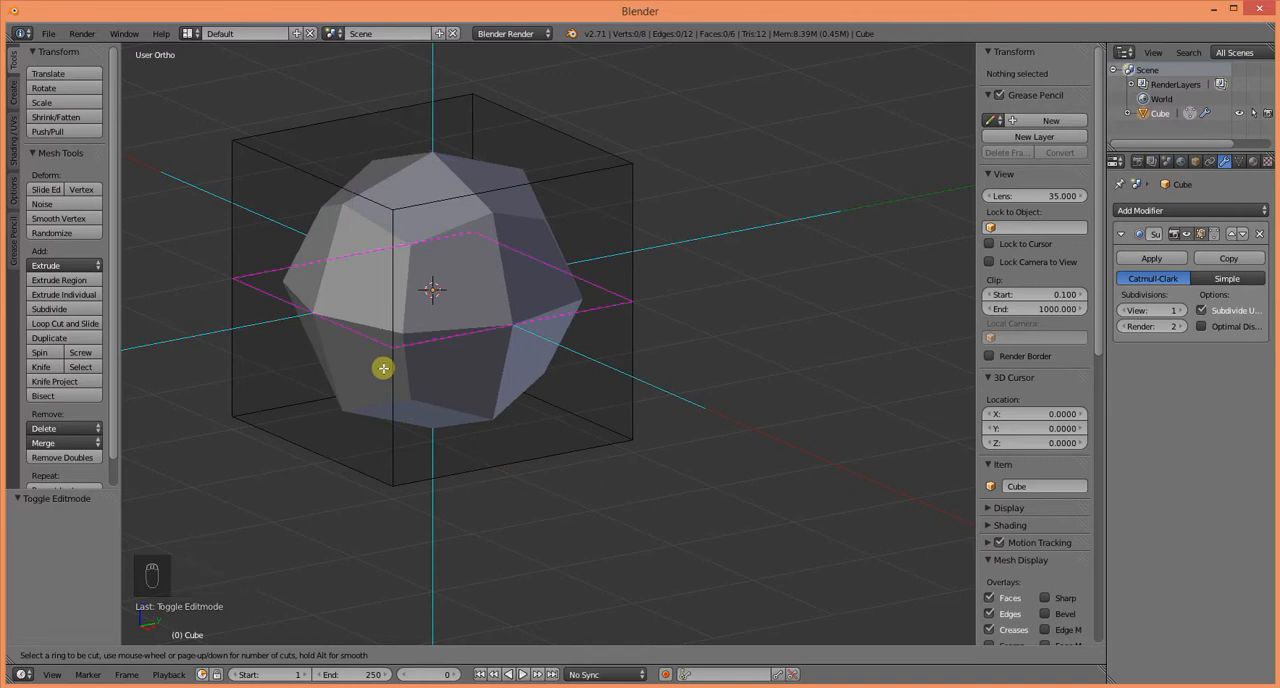
right_click(823, 463)
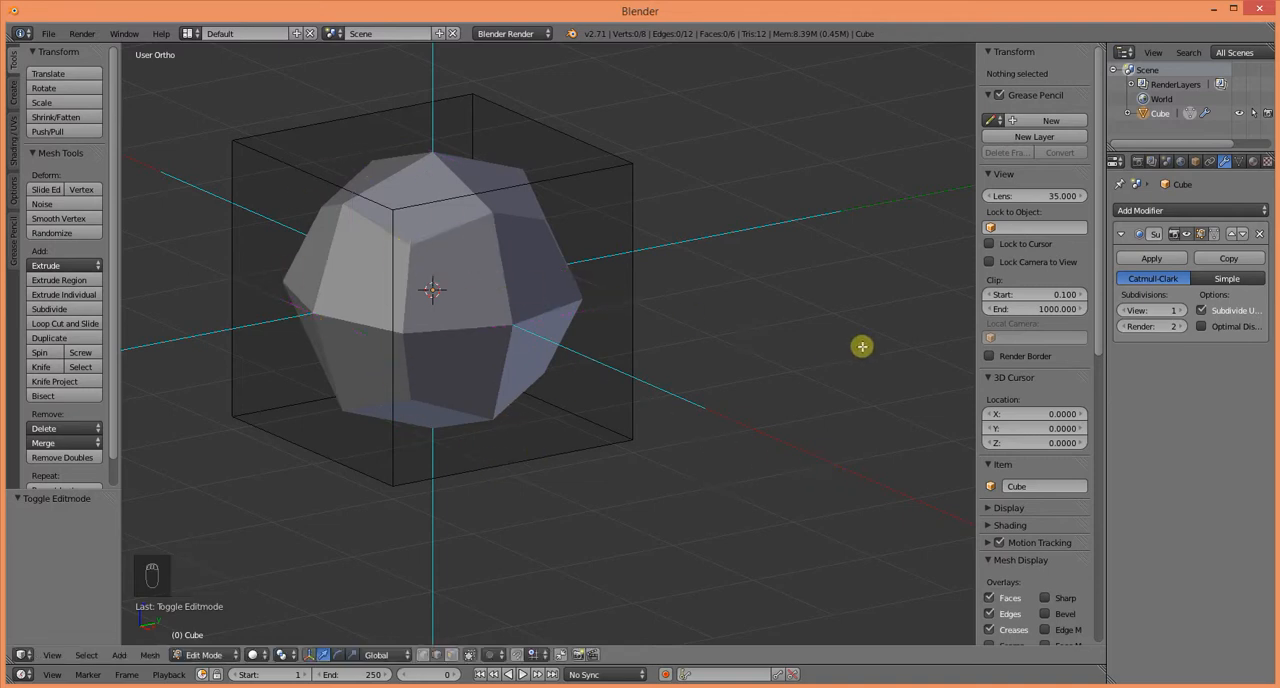
Step: Set the Subdivision Surface modifier's View subdivisions to 2
click(1182, 312)
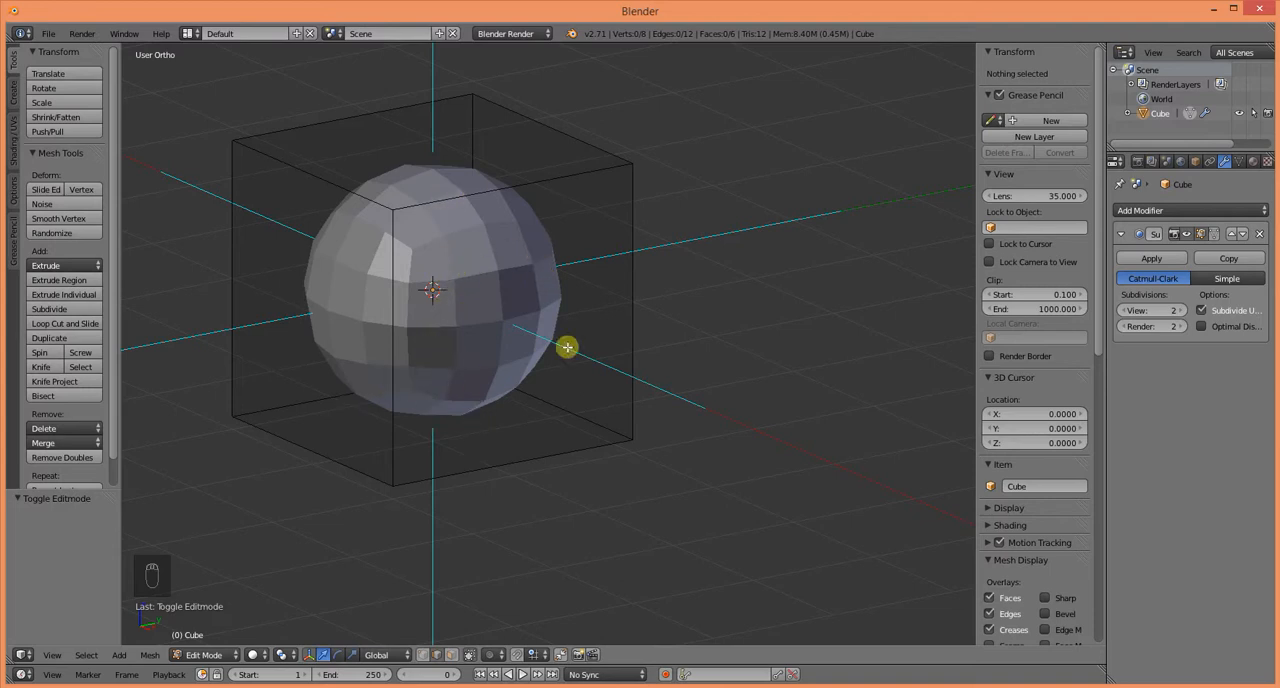
key(ctrl+r)
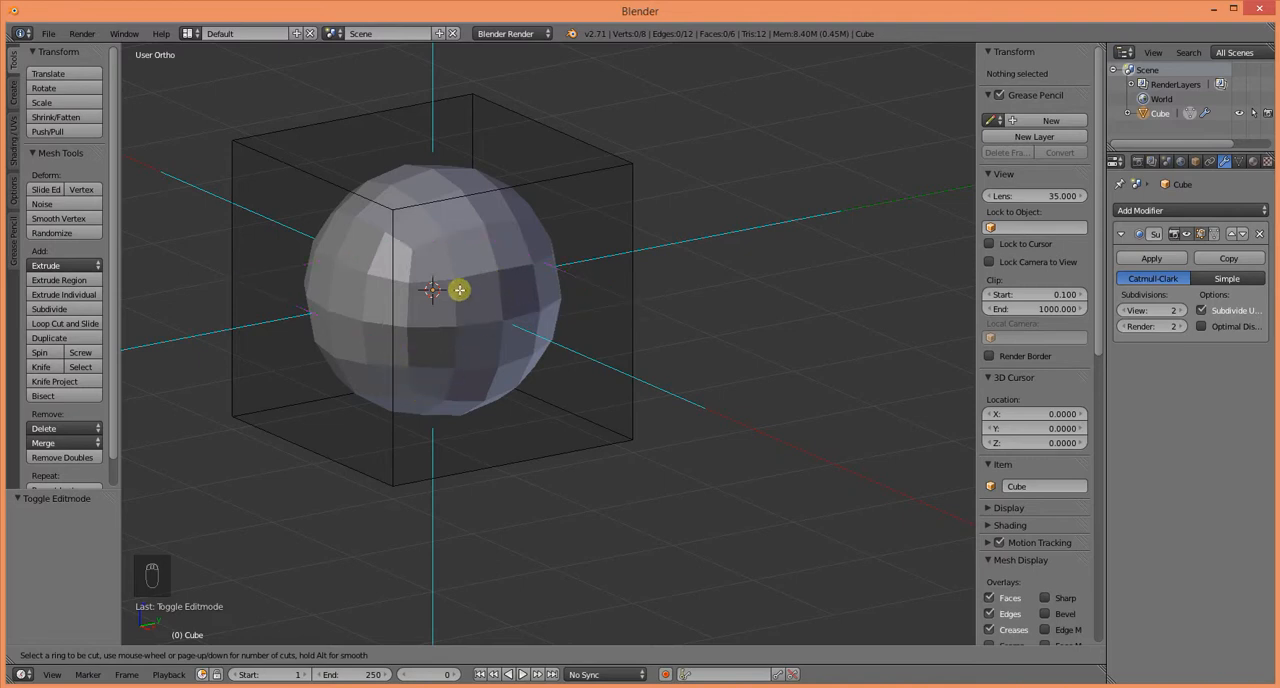
click(796, 348)
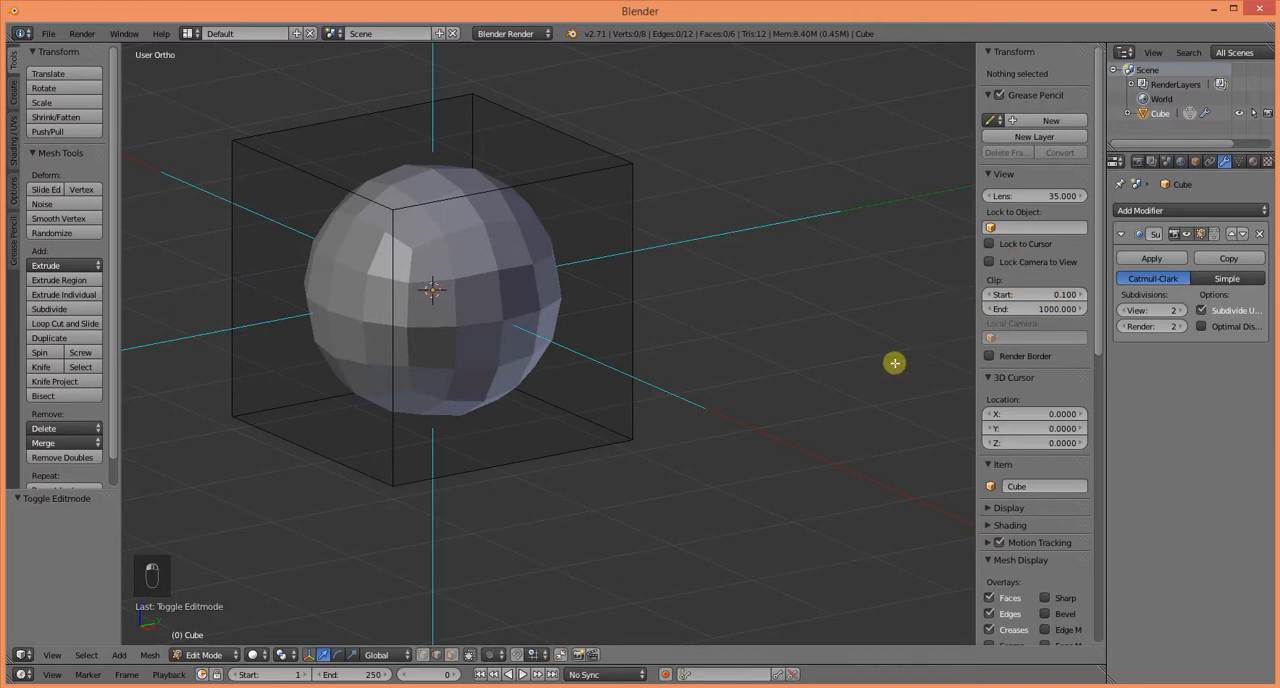
Step: Raise the modifier's View subdivisions to 3 and return the cube to Object Mode
middle_drag(753, 406, 706, 434)
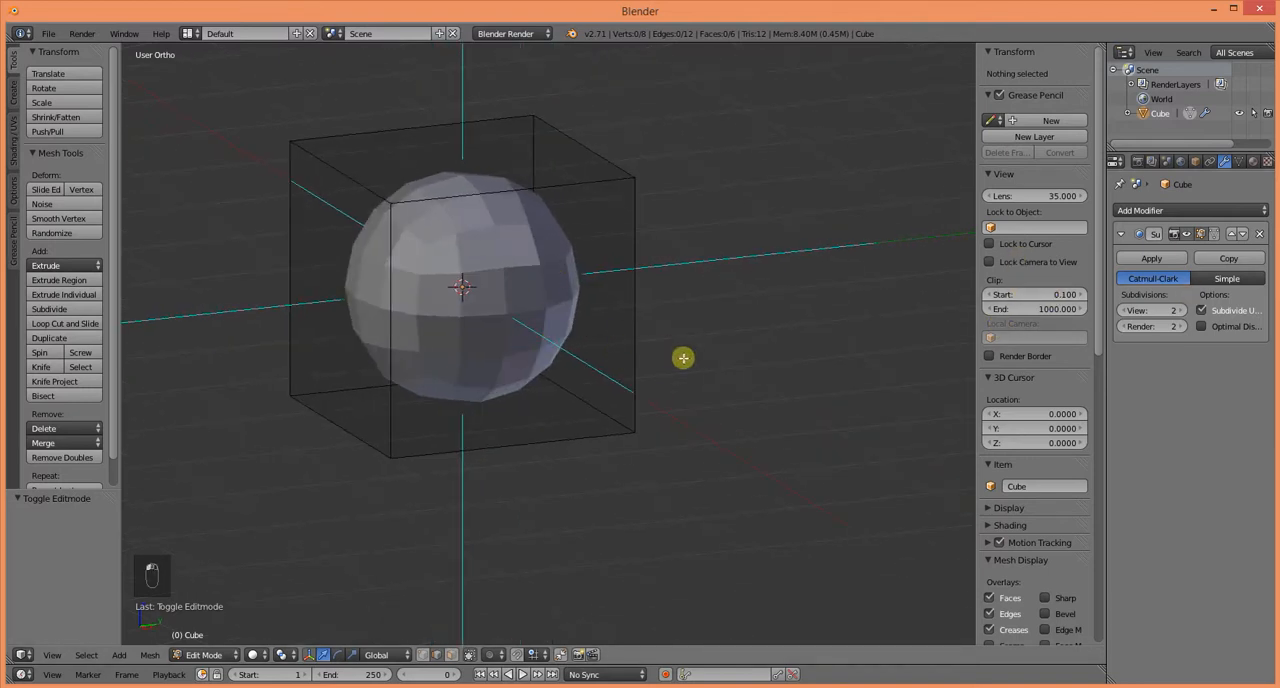
middle_drag(812, 351, 638, 410)
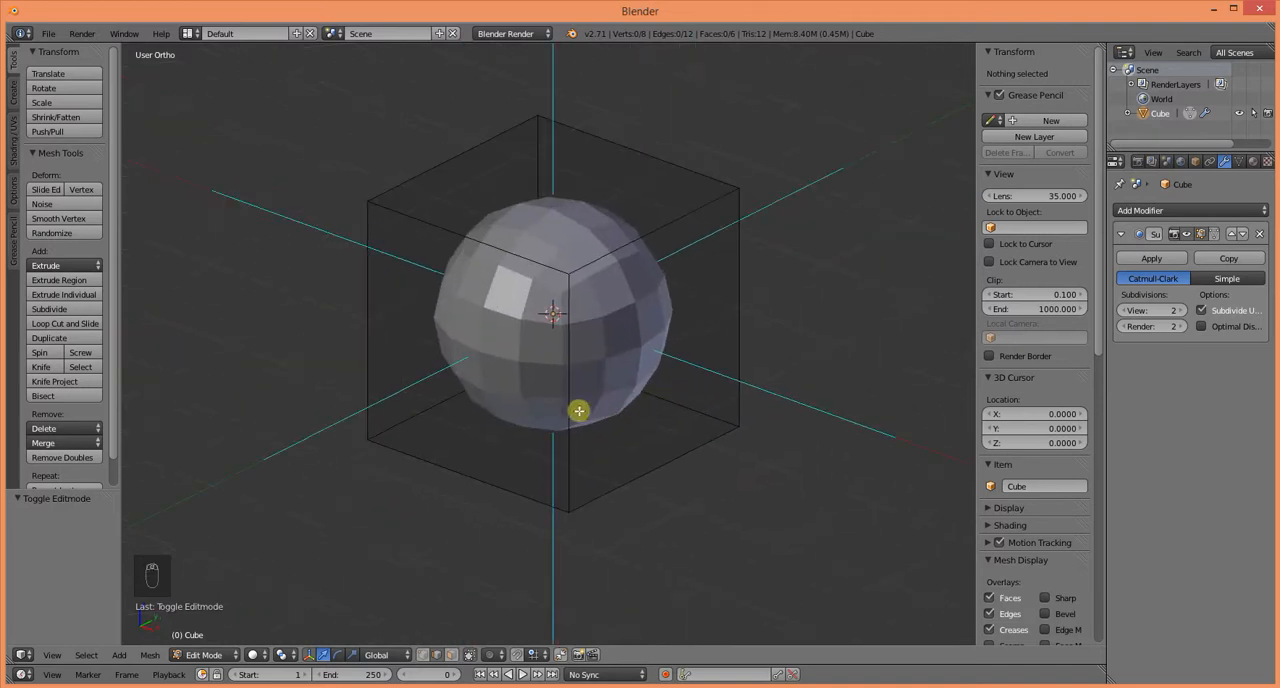
middle_drag(658, 458, 619, 473)
scroll(619, 473, down, 2)
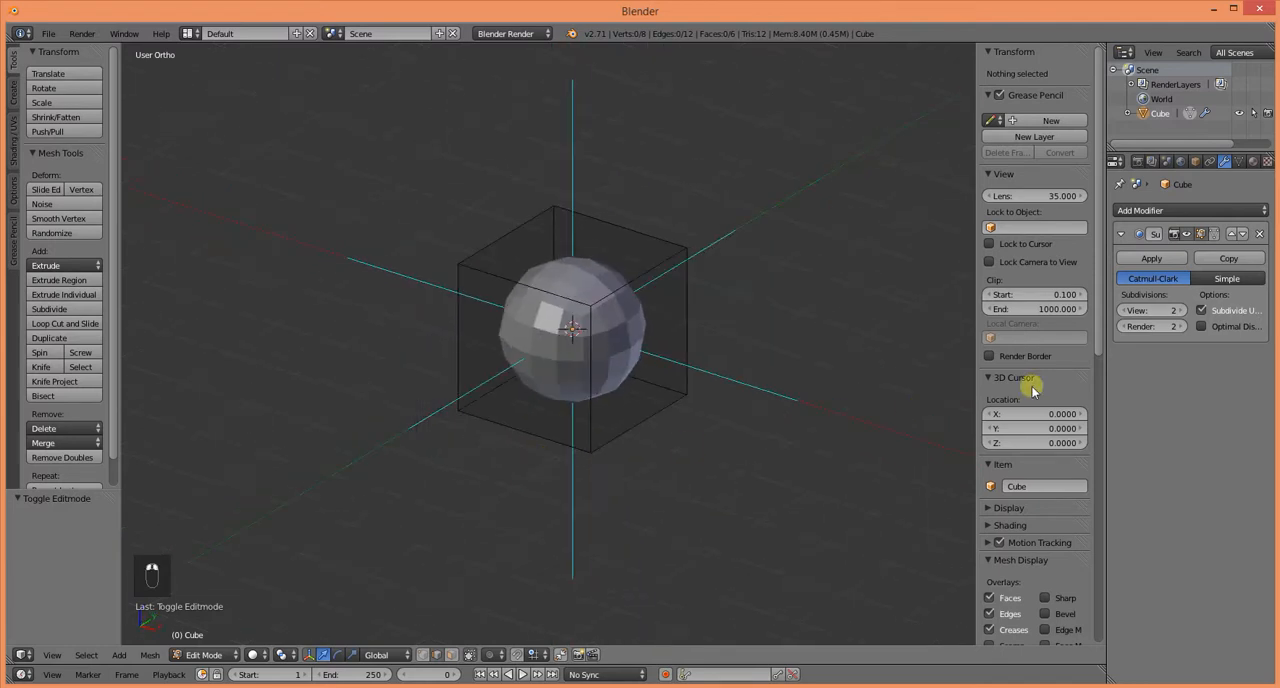
click(1181, 311)
middle_drag(717, 433, 711, 483)
scroll(731, 477, up, 1)
key(Tab)
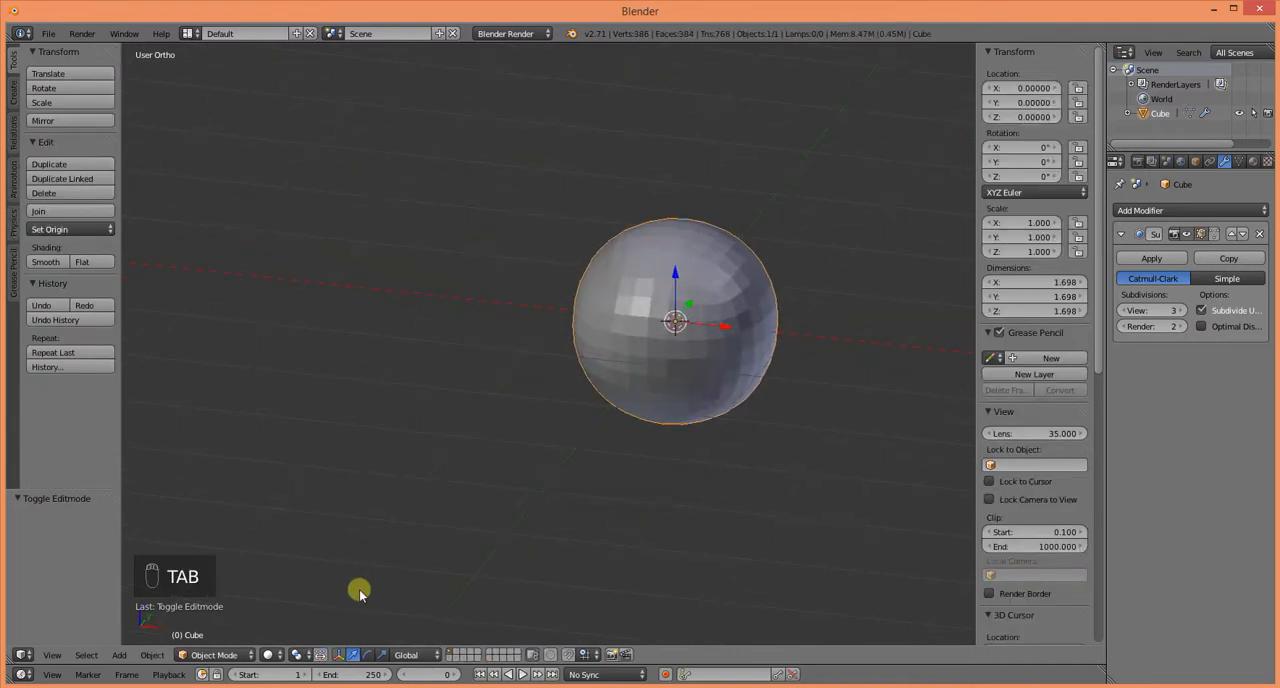
Step: Add a UV sphere and move it about -1.98 along the X axis, beside the subdivided cube
click(124, 656)
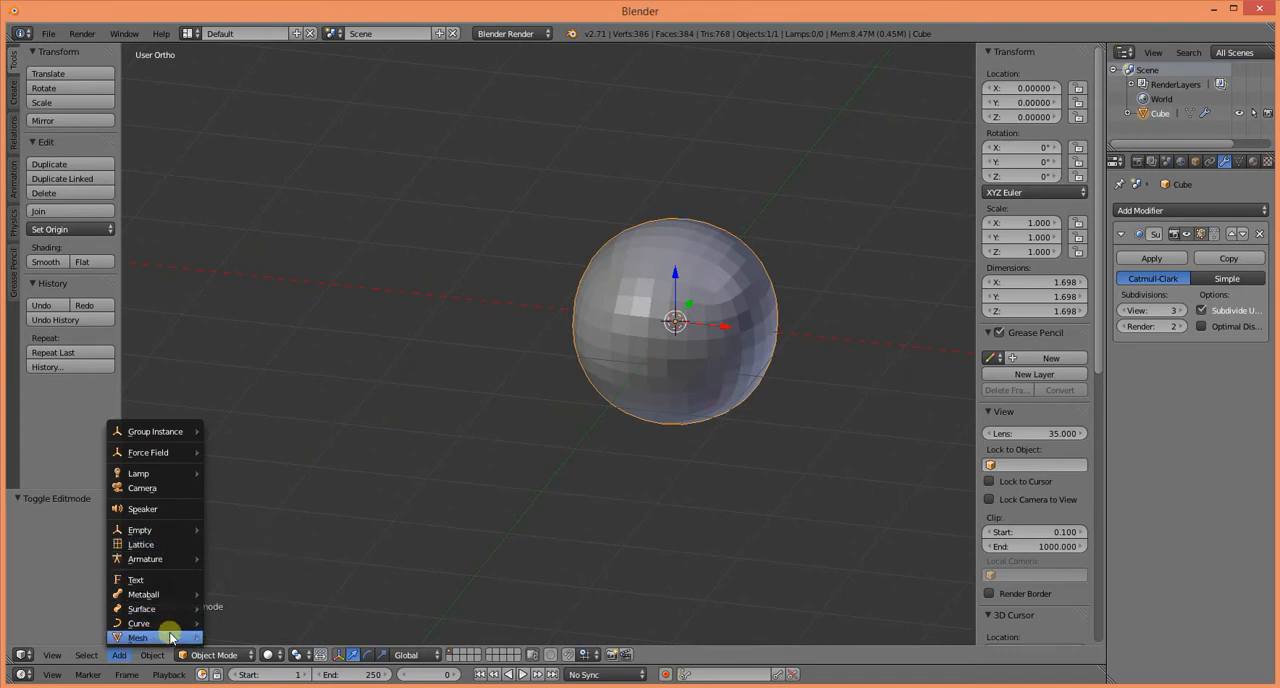
mouse_move(170, 638)
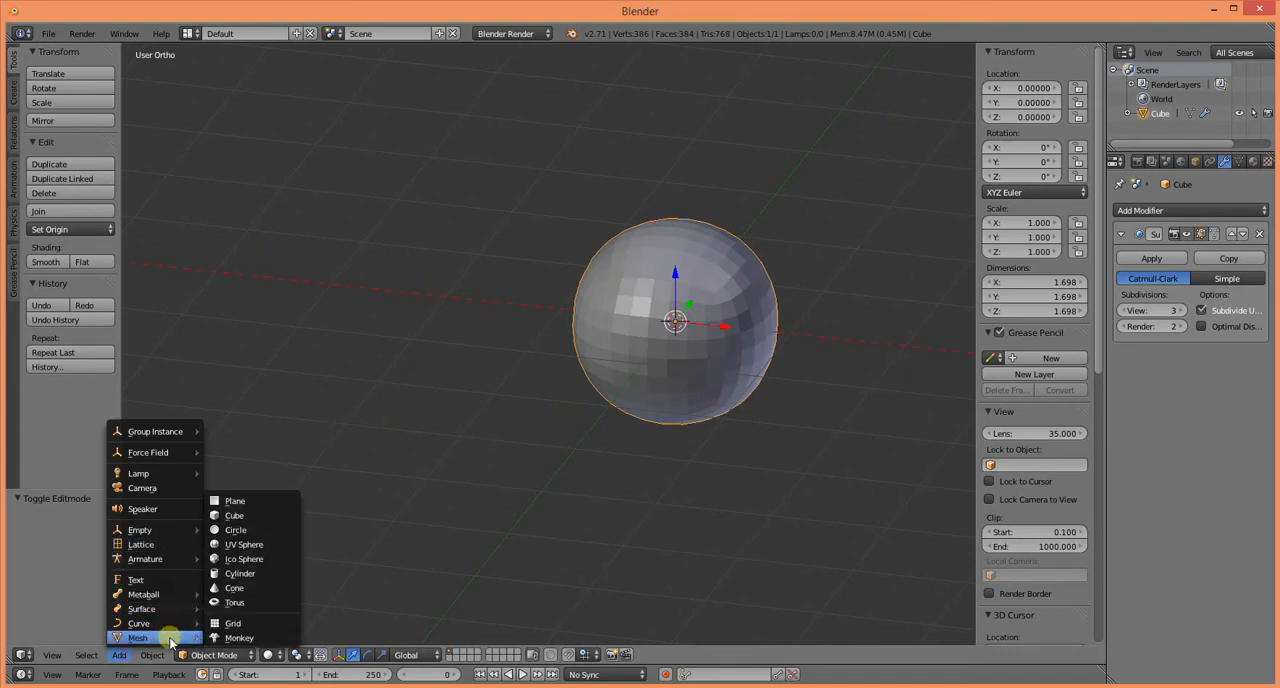
click(250, 544)
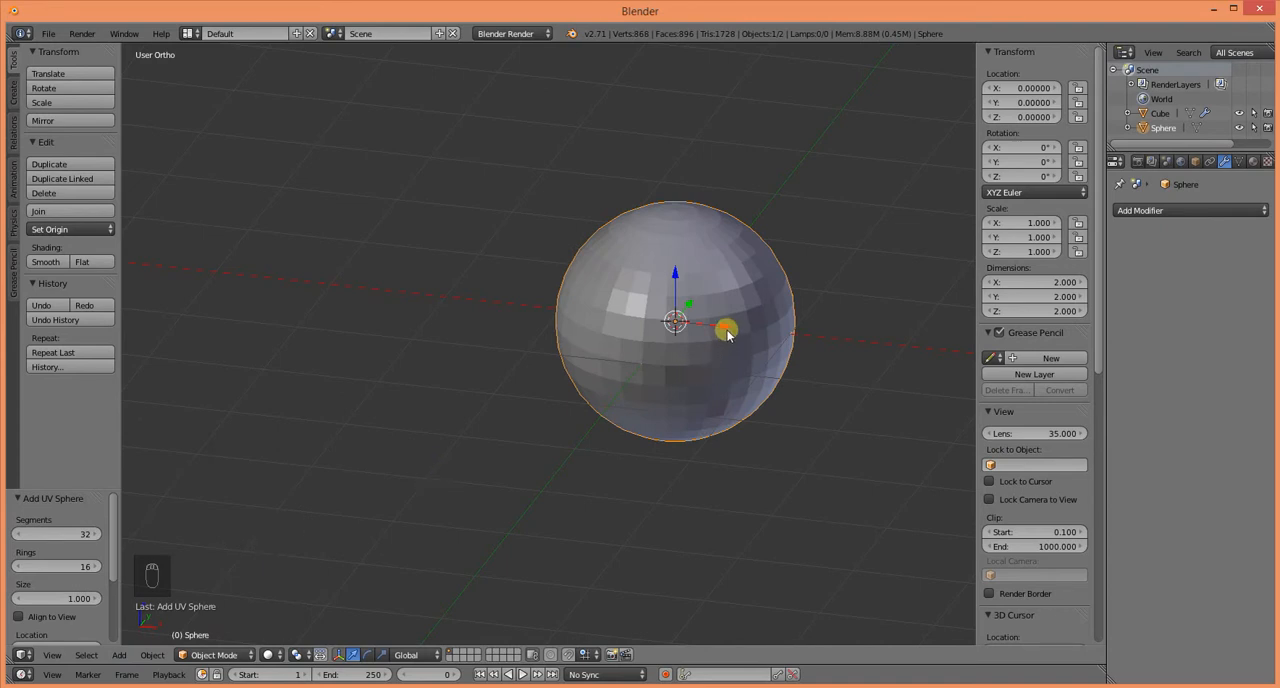
drag(727, 335, 496, 333)
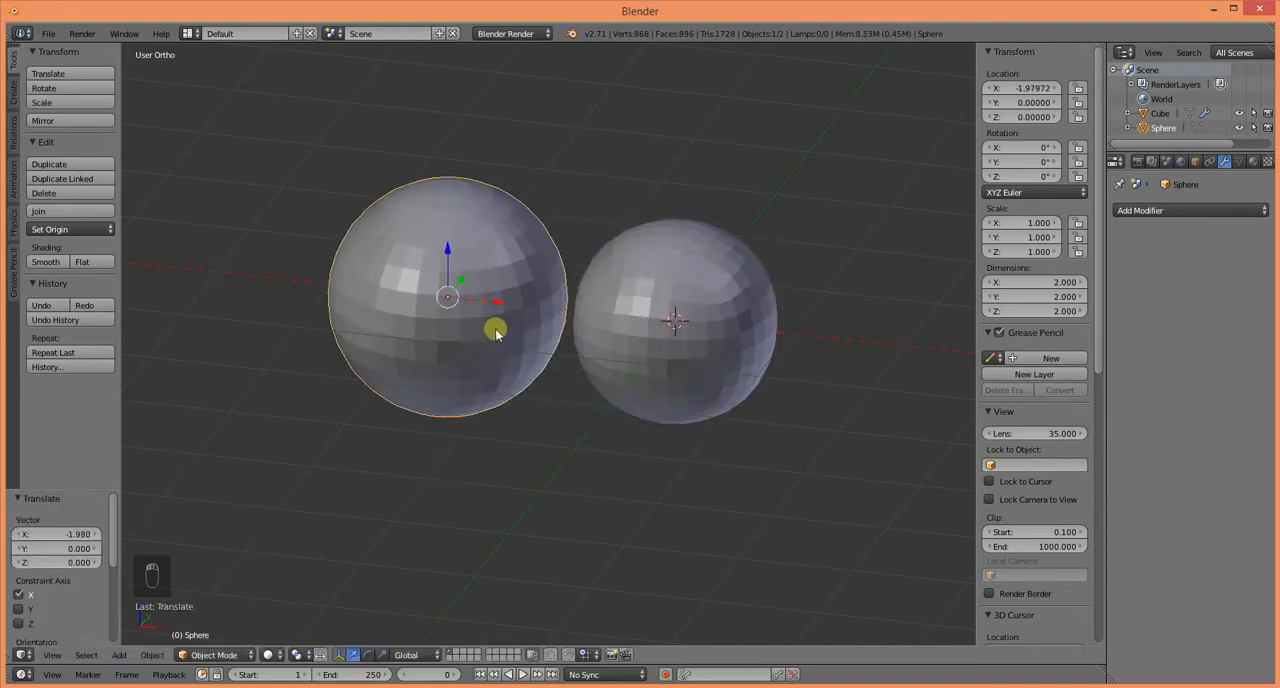
Step: Compare the UV sphere with the subdivided cube up close and open the UV sphere in Edit Mode to examine its mesh
middle_drag(571, 406, 597, 441)
scroll(642, 494, up, 2)
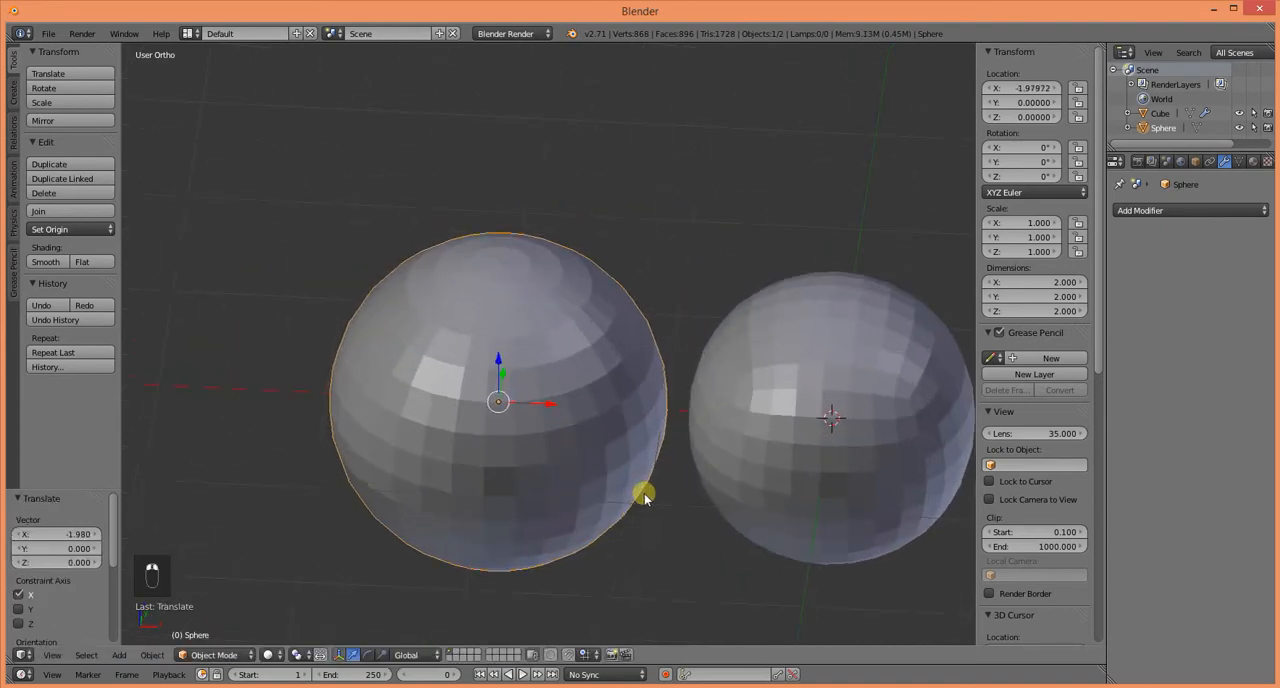
ctrl+middle_drag(644, 494, 535, 454)
ctrl+middle_drag(535, 454, 551, 470)
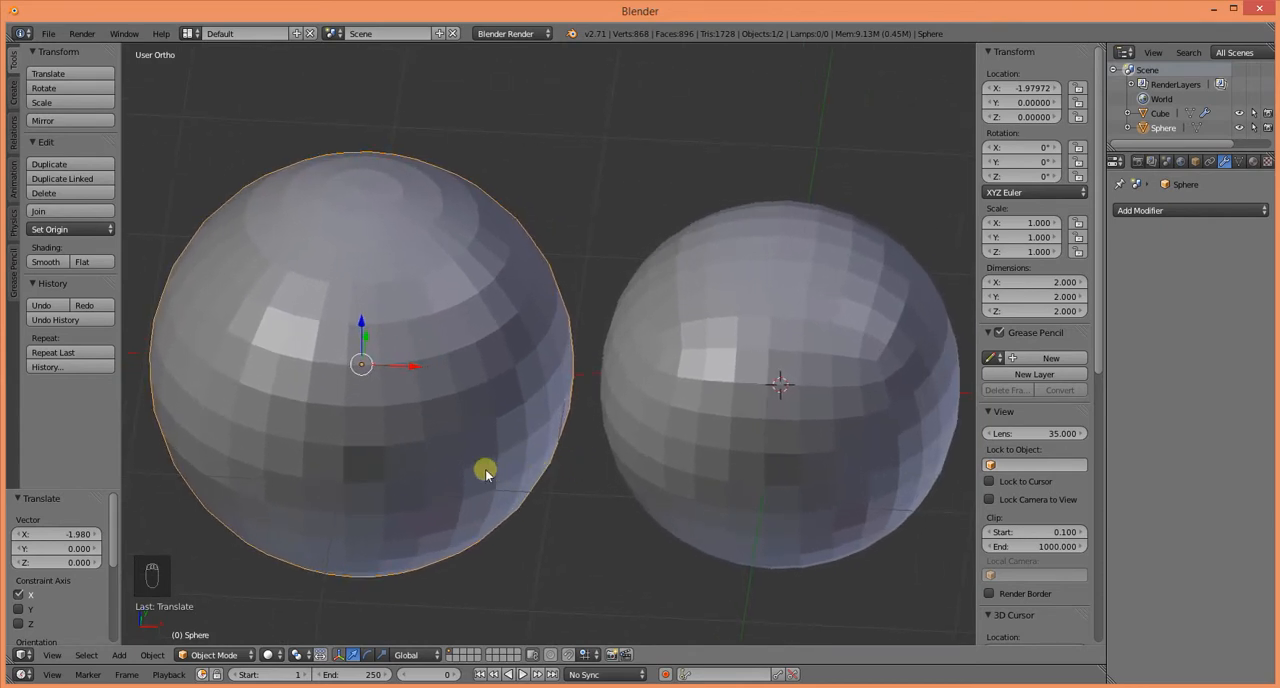
key(Tab)
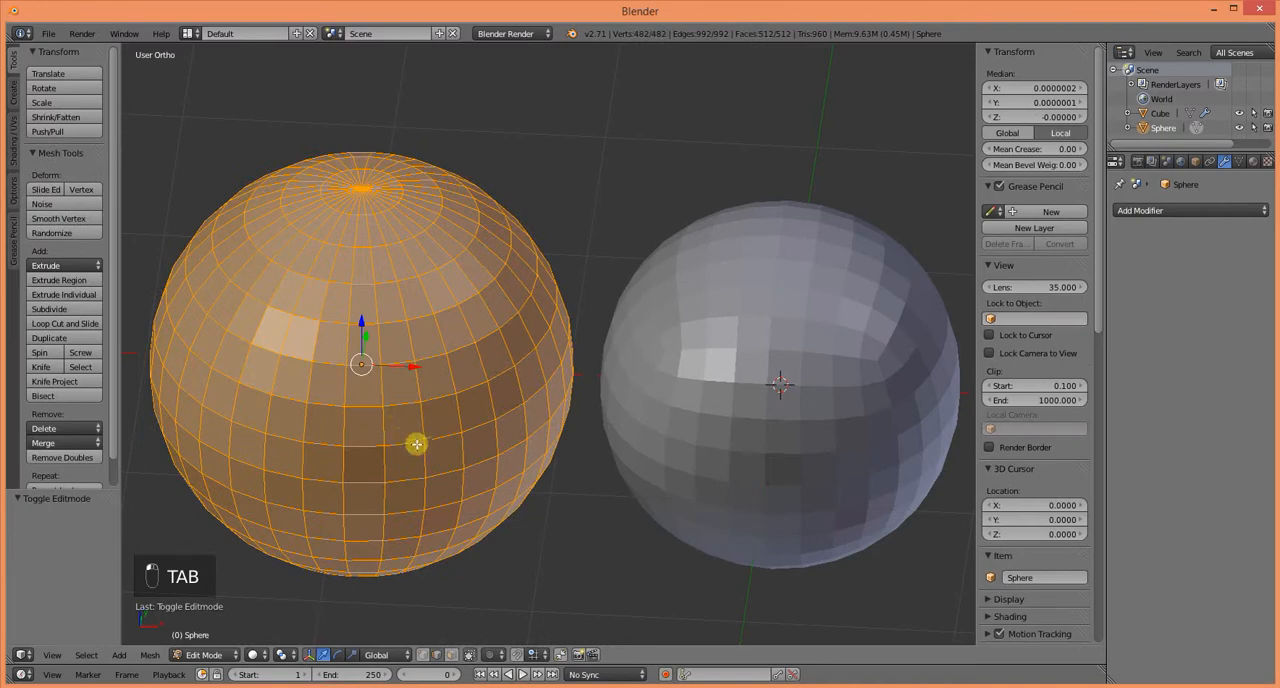
middle_drag(416, 453, 601, 422)
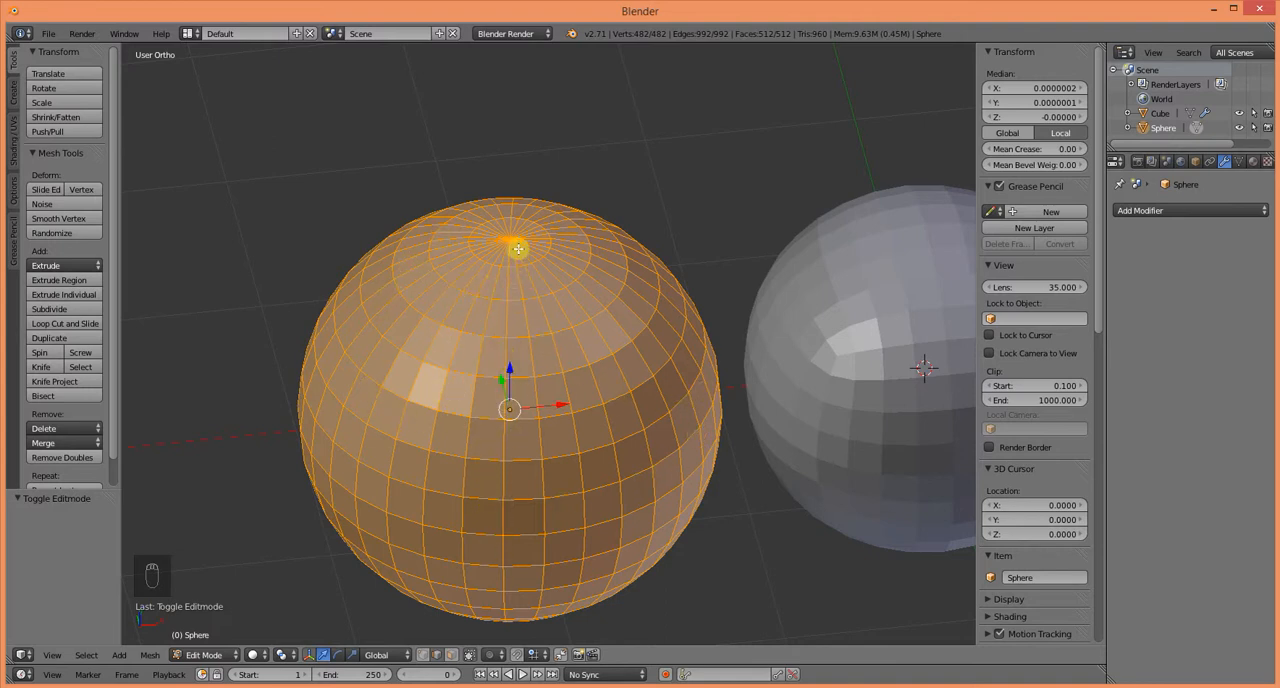
shift+middle_drag(513, 416, 475, 316)
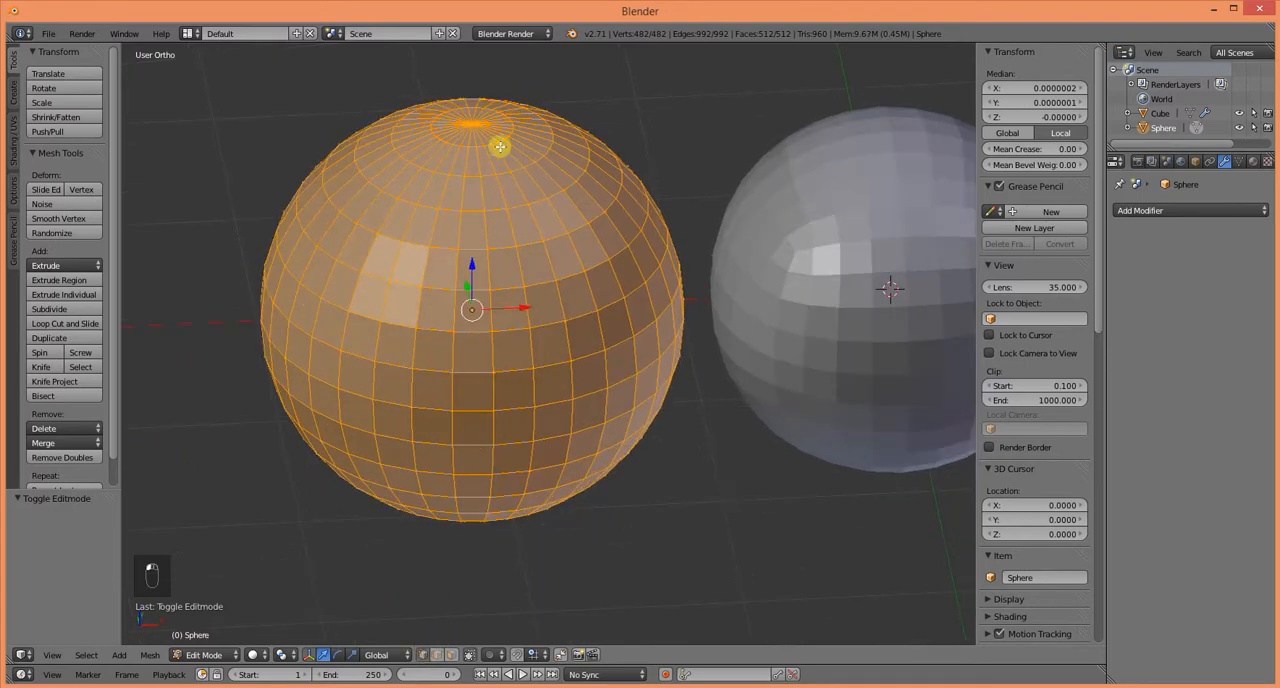
Step: Select the UV sphere's top and bottom pole vertices together
right_click(472, 124)
middle_drag(461, 436, 463, 366)
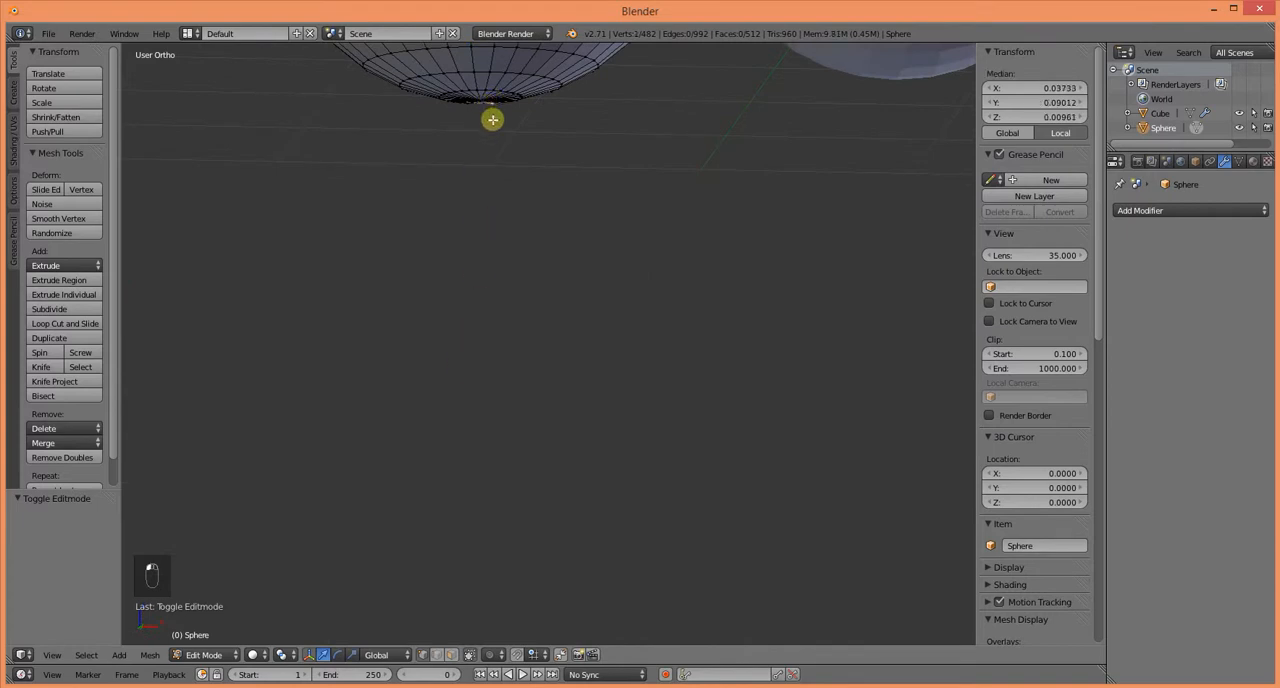
key(ctrl+z)
middle_drag(491, 120, 482, 330)
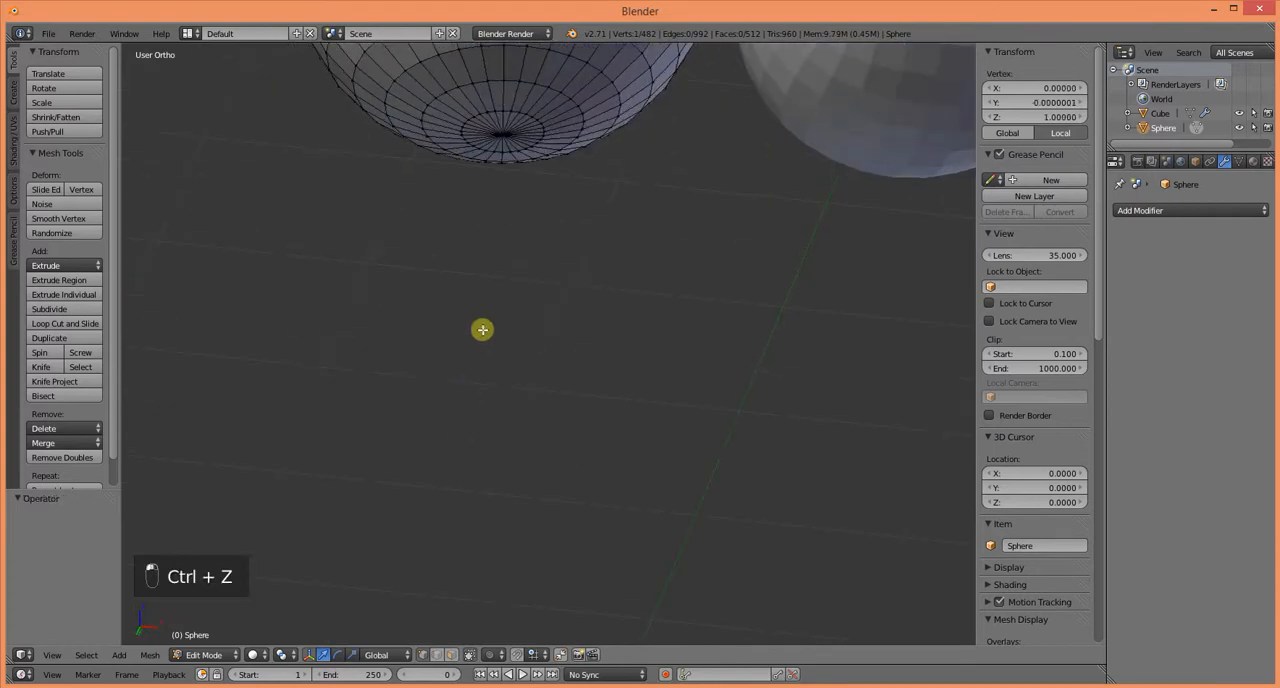
shift+right_click(500, 137)
middle_drag(514, 194, 514, 517)
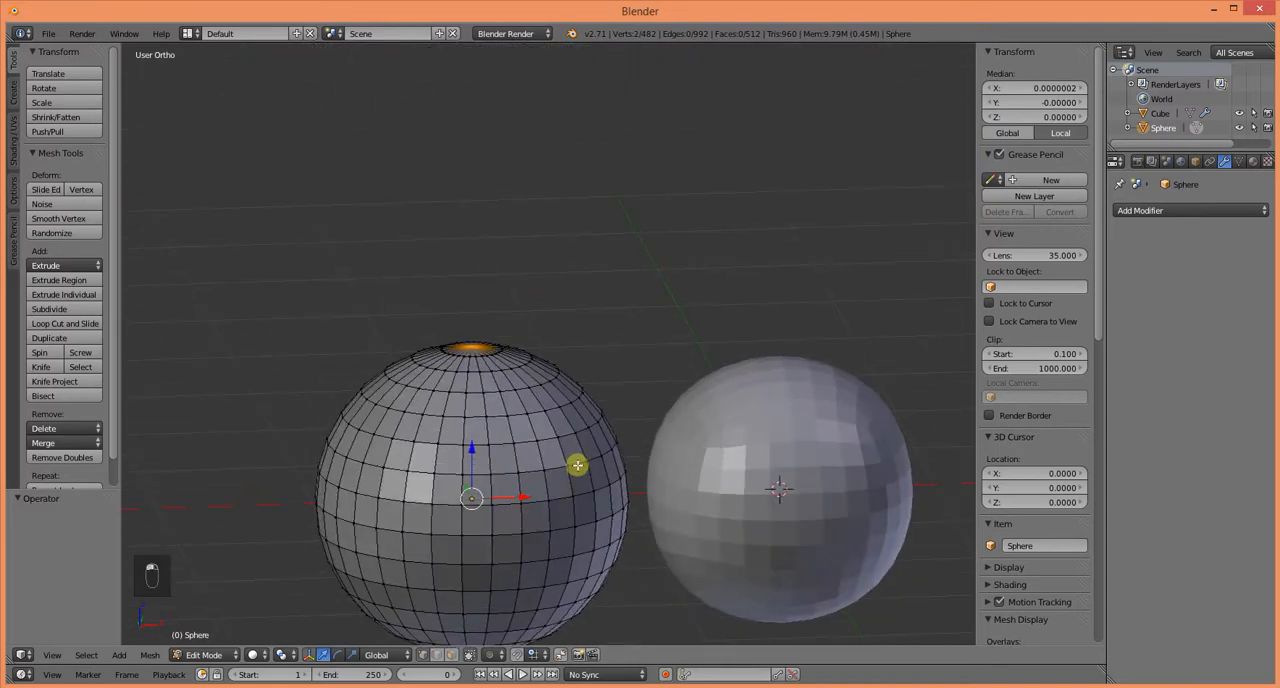
Step: Examine the UV sphere's rings, segments and poles from the front and from above
middle_drag(577, 465, 601, 404)
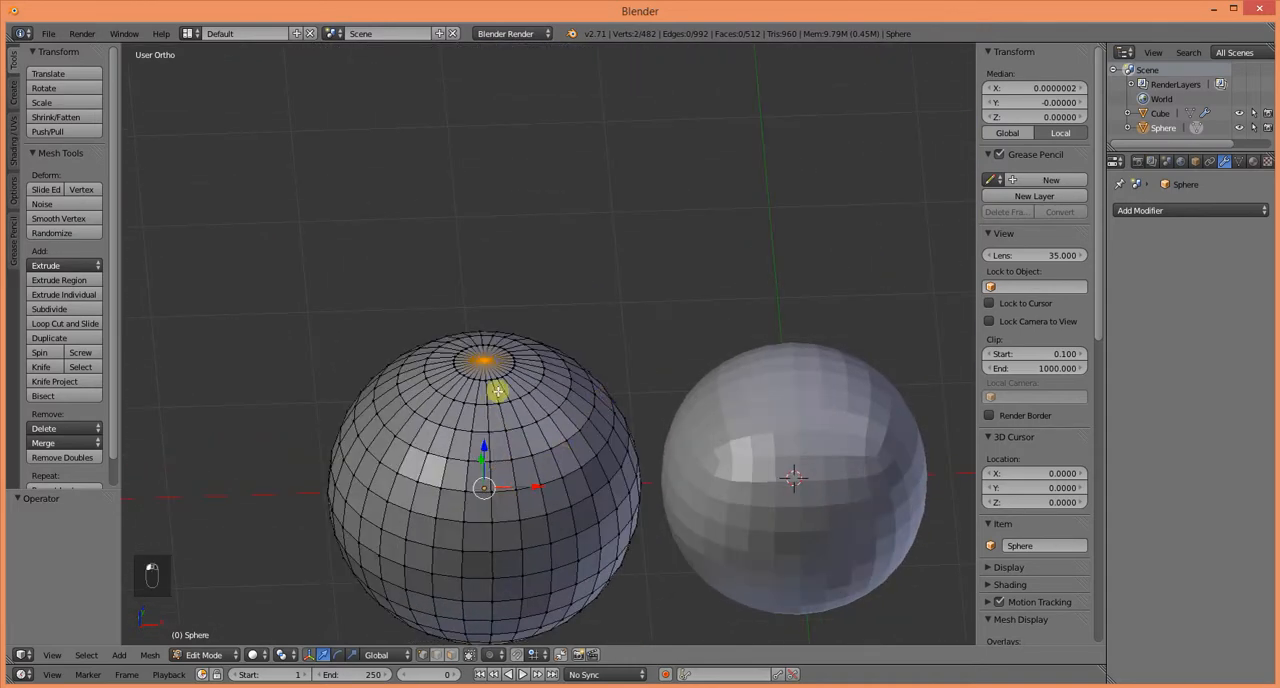
key(KP_1)
scroll(462, 470, up, 2)
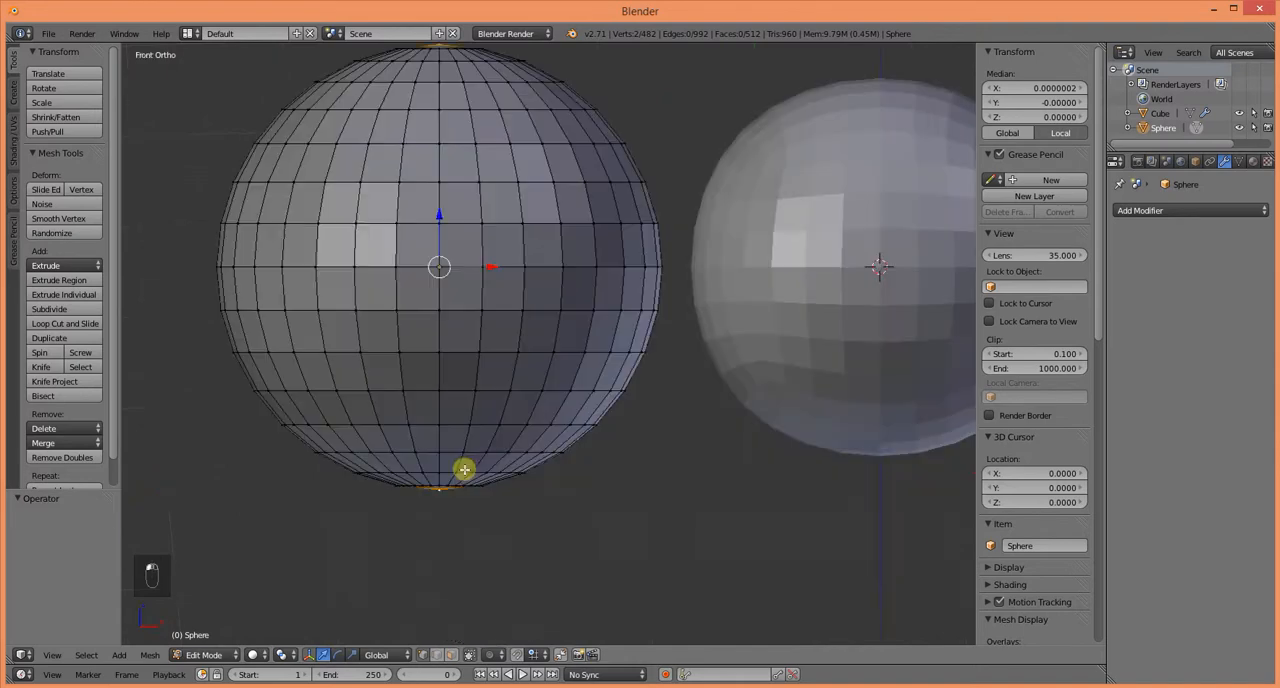
scroll(400, 486, up, 2)
shift+middle_drag(466, 438, 540, 569)
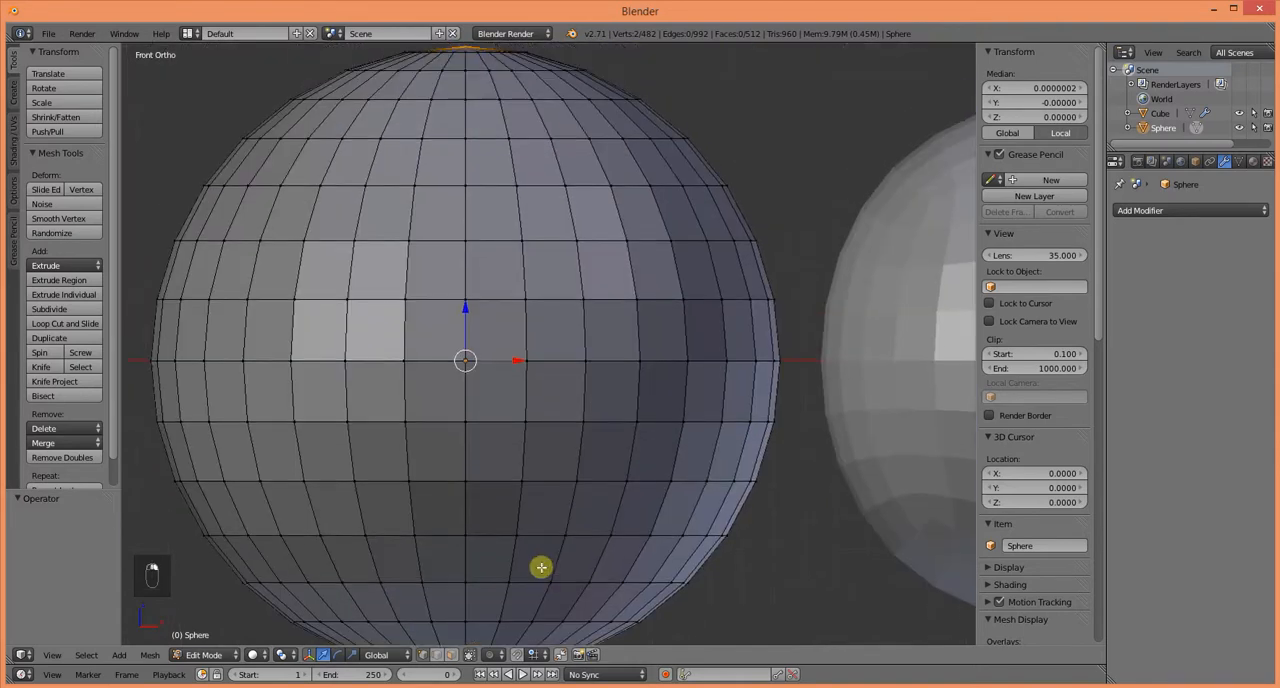
scroll(460, 533, down, 2)
shift+middle_drag(583, 326, 503, 295)
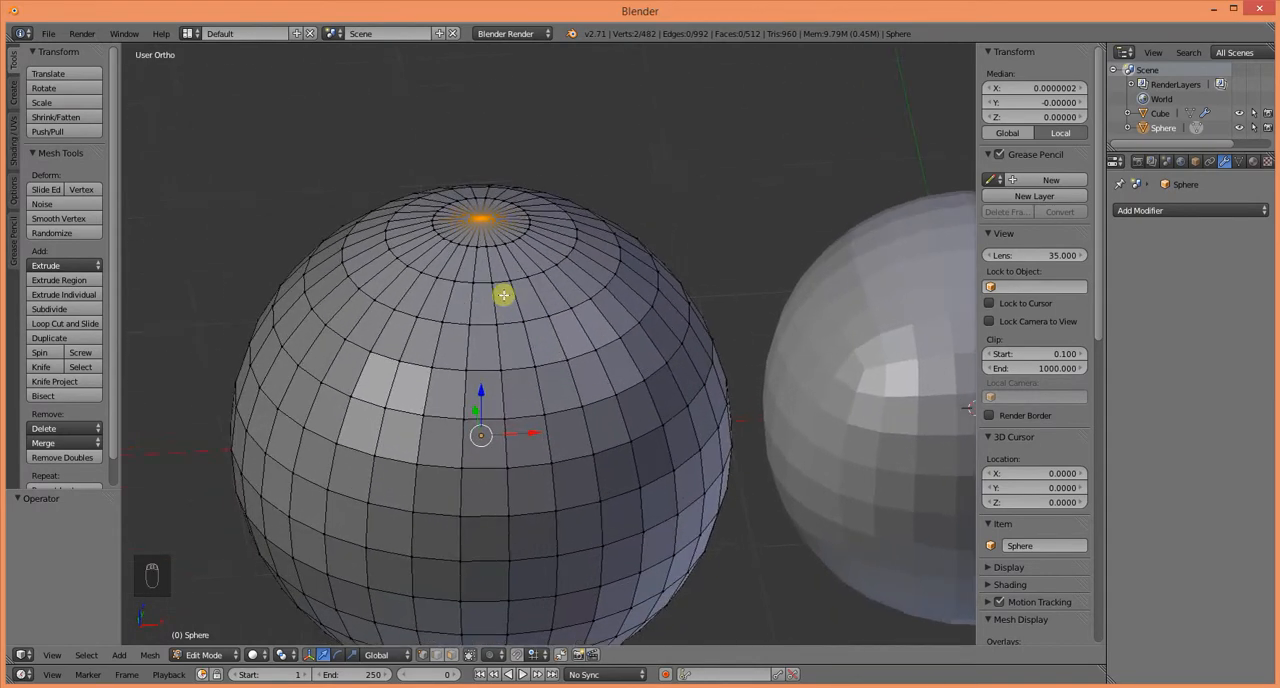
Step: Return the UV sphere to Object Mode and select the subdivided cube
key(Tab)
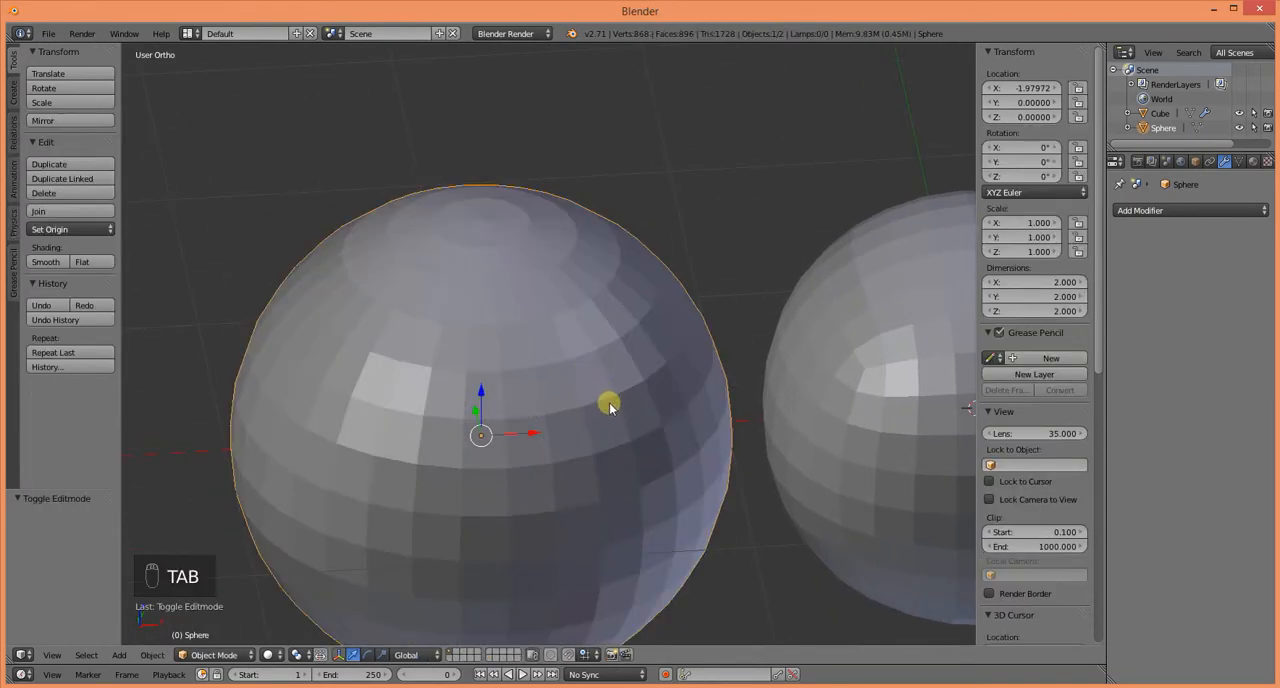
ctrl+middle_drag(610, 403, 396, 409)
right_click(603, 389)
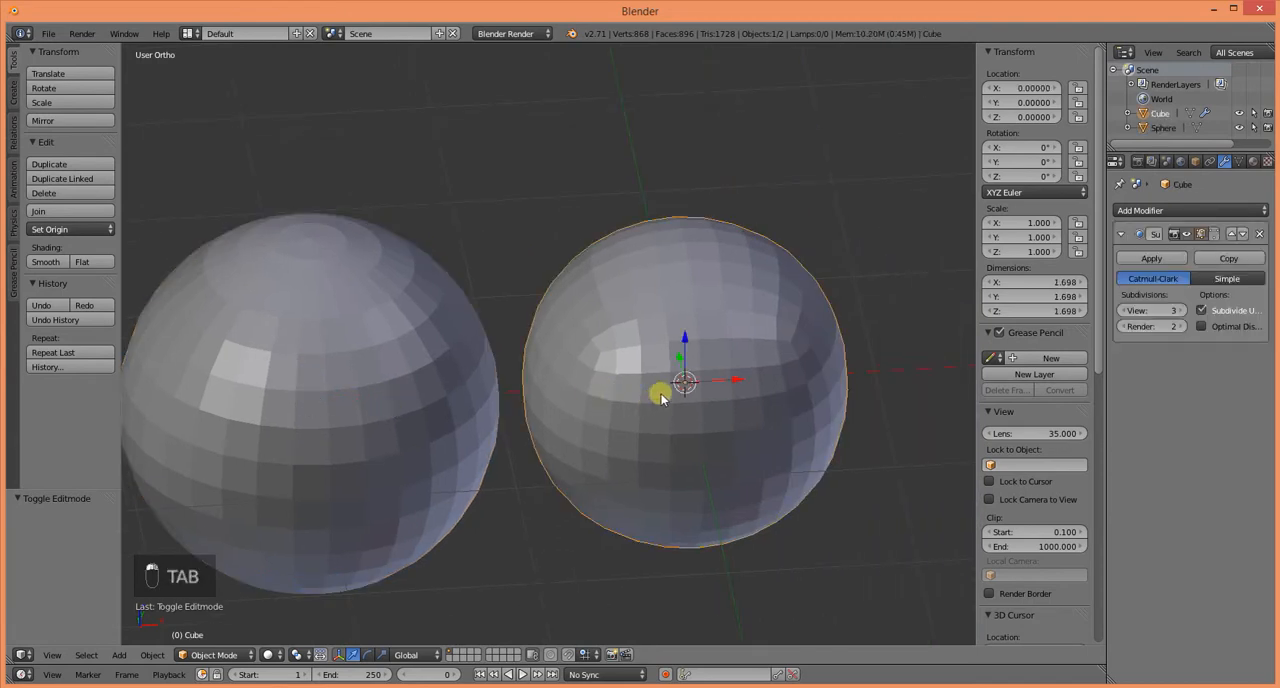
Step: Examine the subdivided cube's control cage and rounded mesh from several angles in Edit Mode, and return to Object Mode
key(Tab)
scroll(628, 448, up, 3)
shift+middle_drag(666, 451, 440, 478)
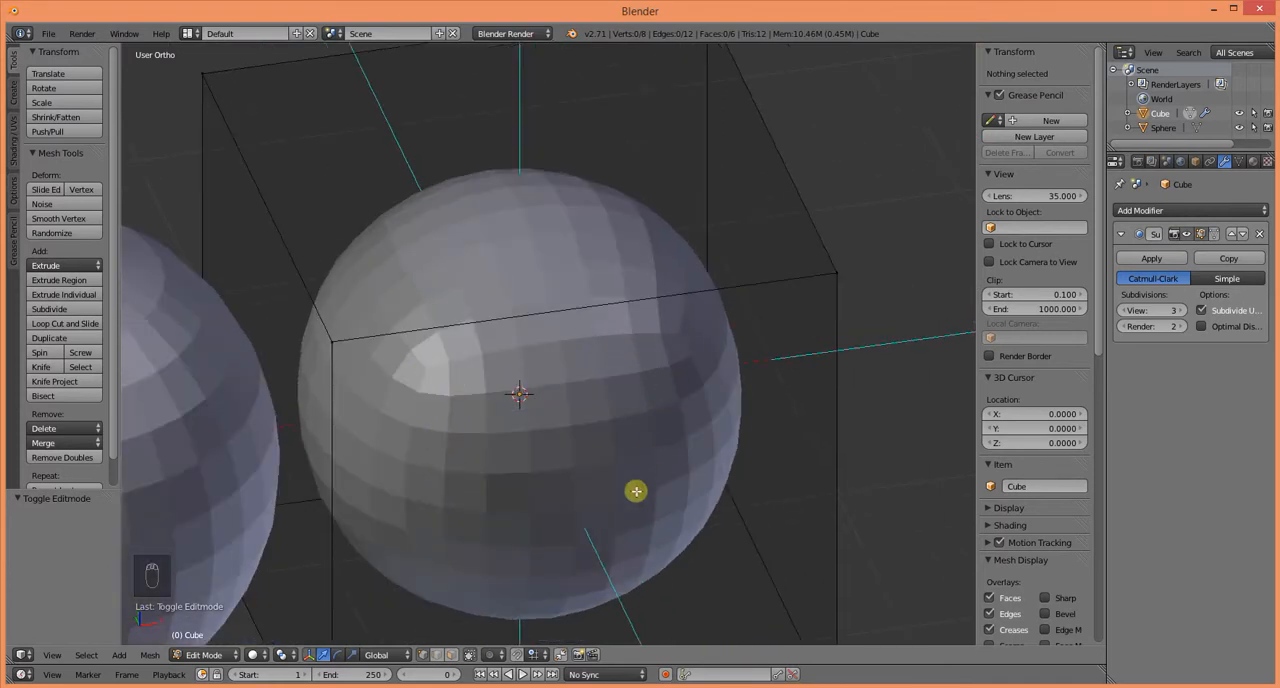
middle_drag(636, 491, 606, 418)
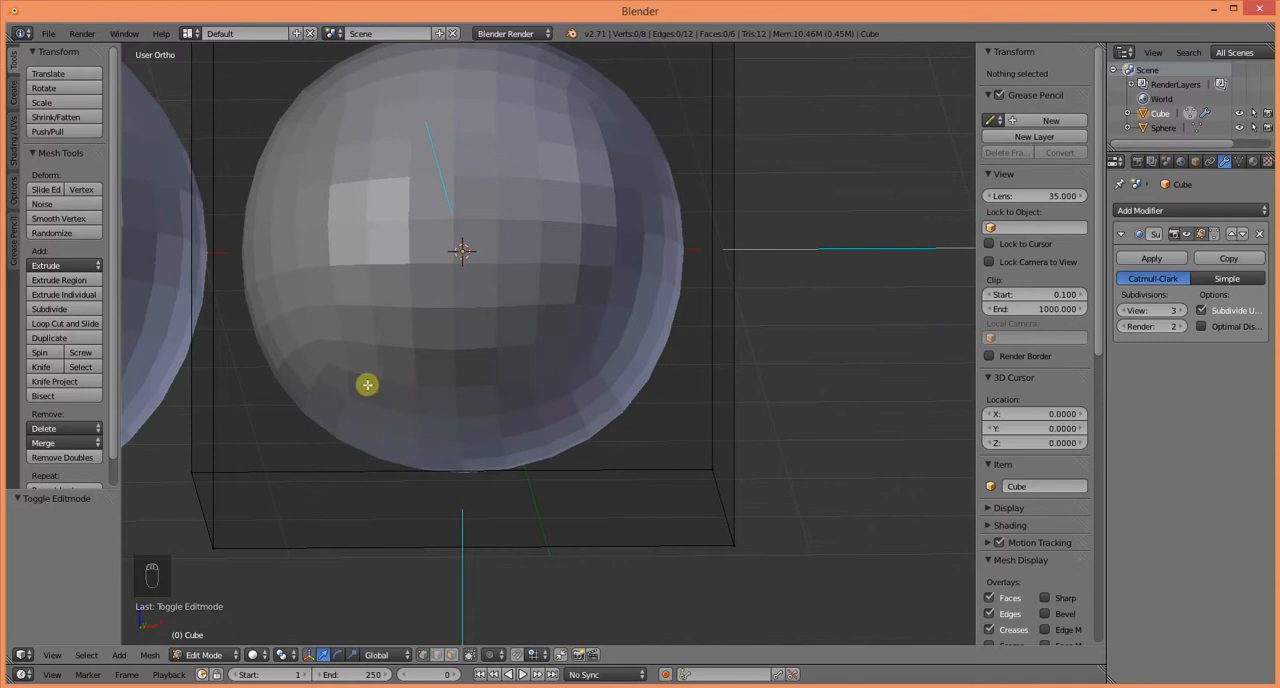
middle_drag(451, 403, 611, 480)
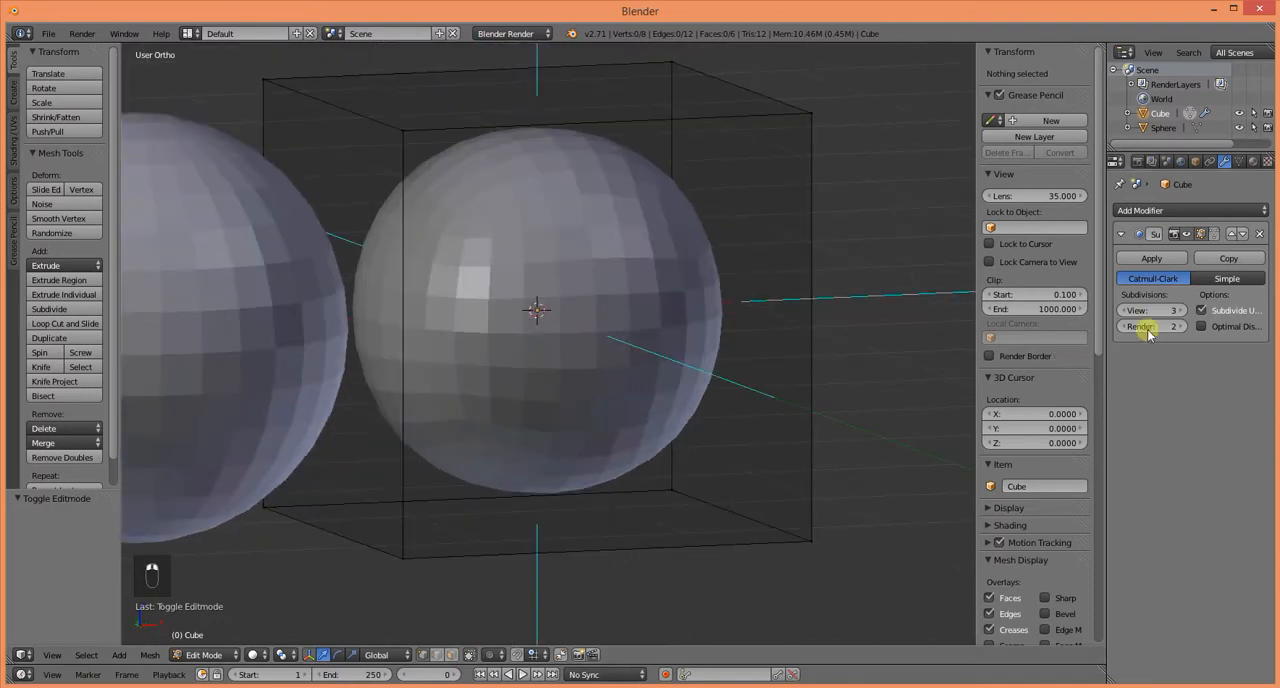
scroll(551, 414, down, 3)
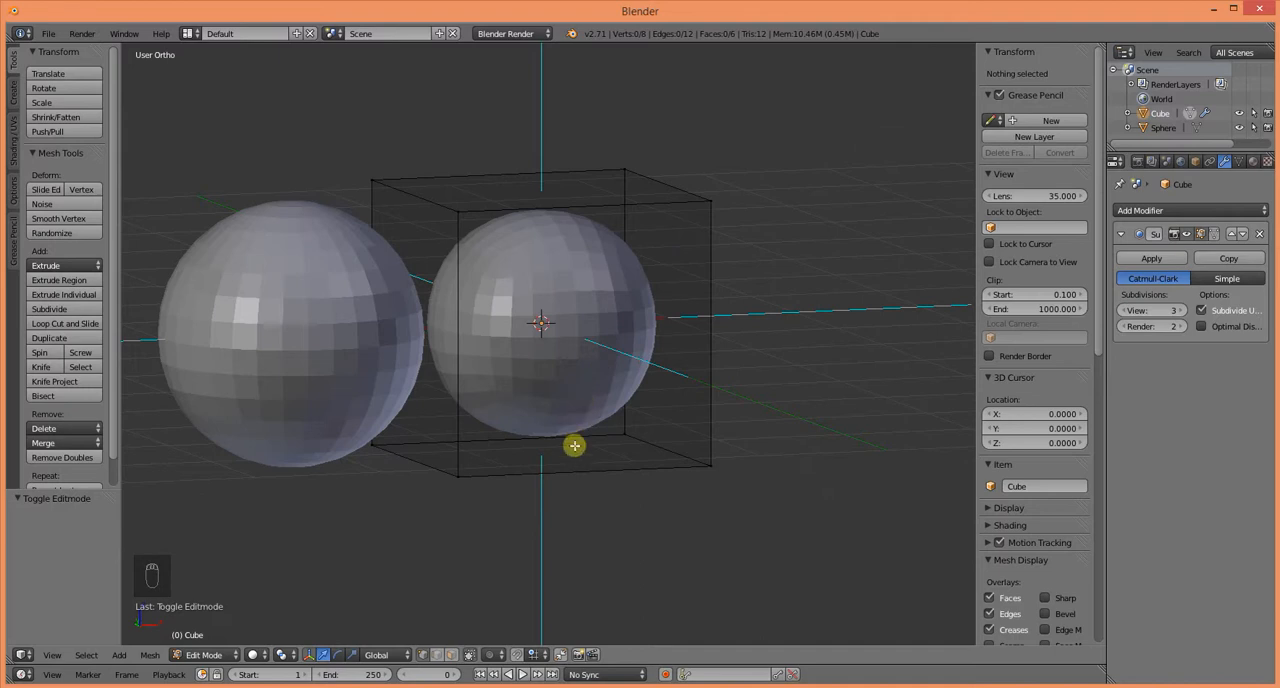
middle_drag(575, 446, 630, 466)
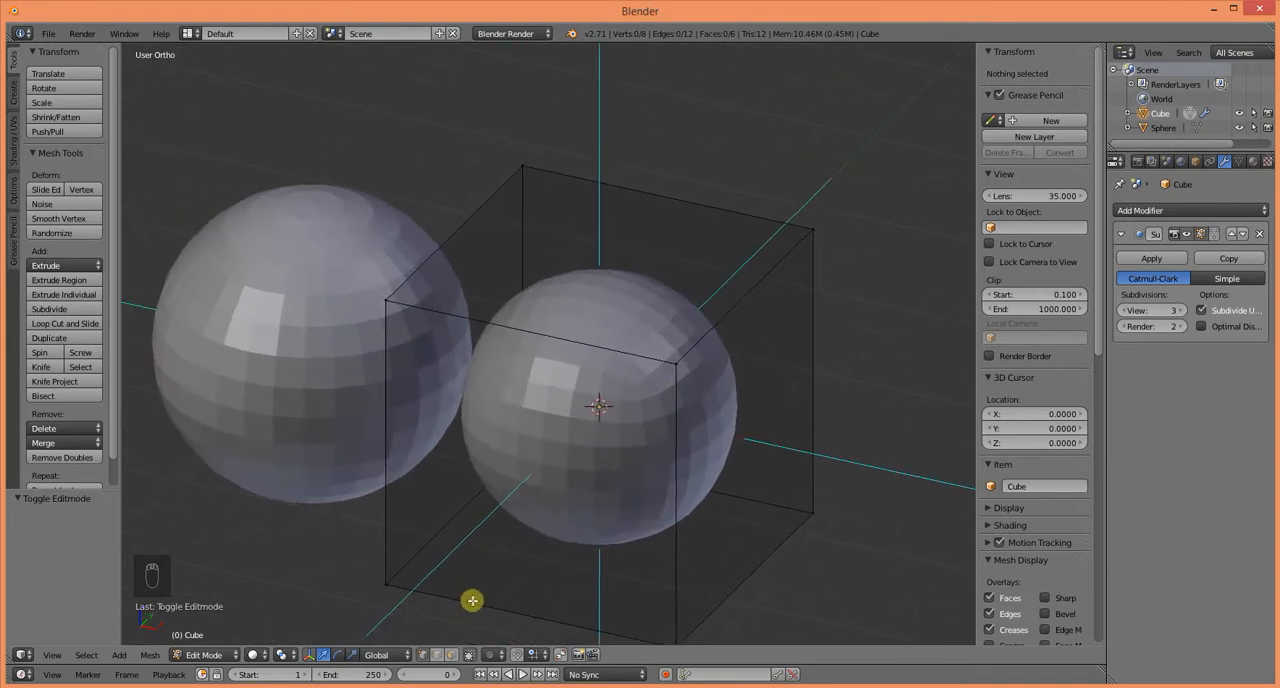
key(Tab)
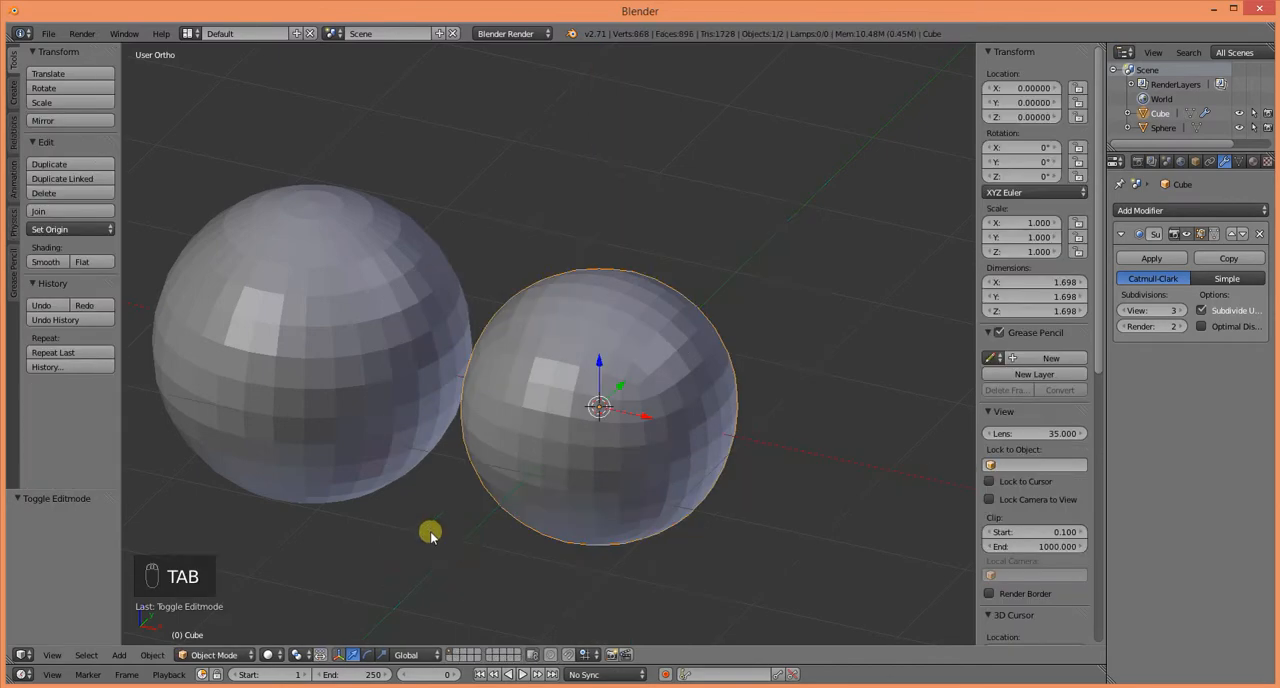
Step: Delete the UV sphere from the scene
right_click(380, 434)
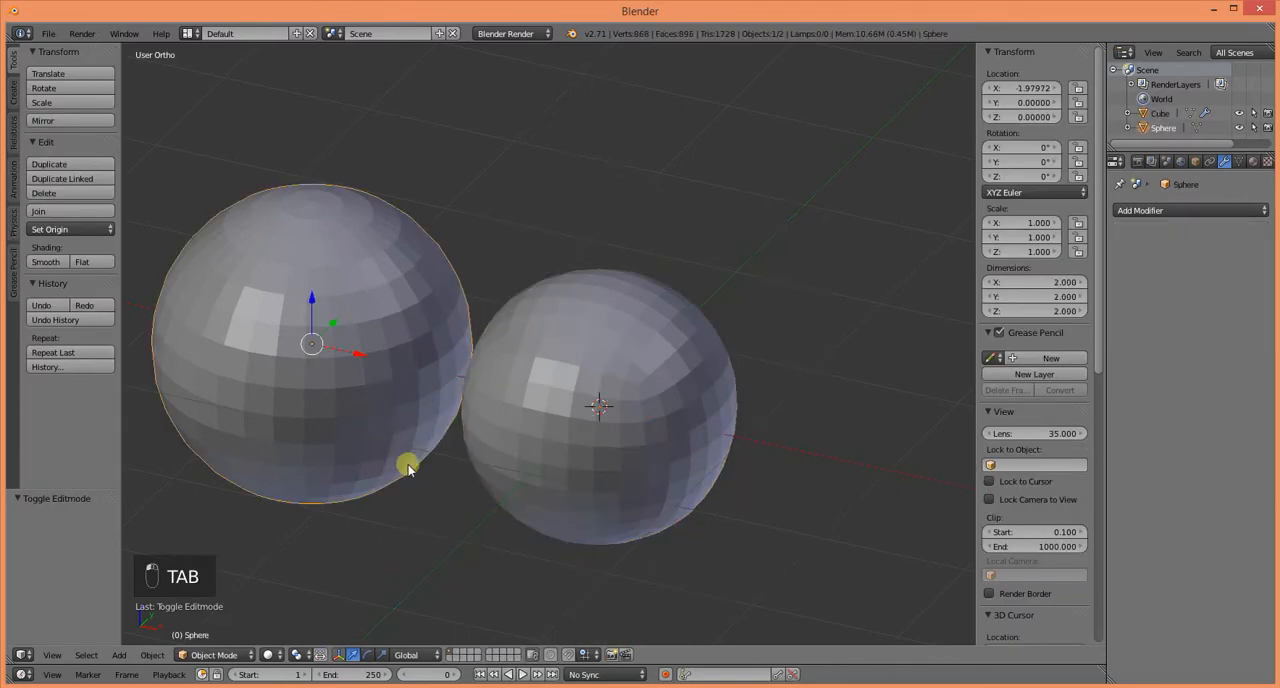
key(x)
click(400, 464)
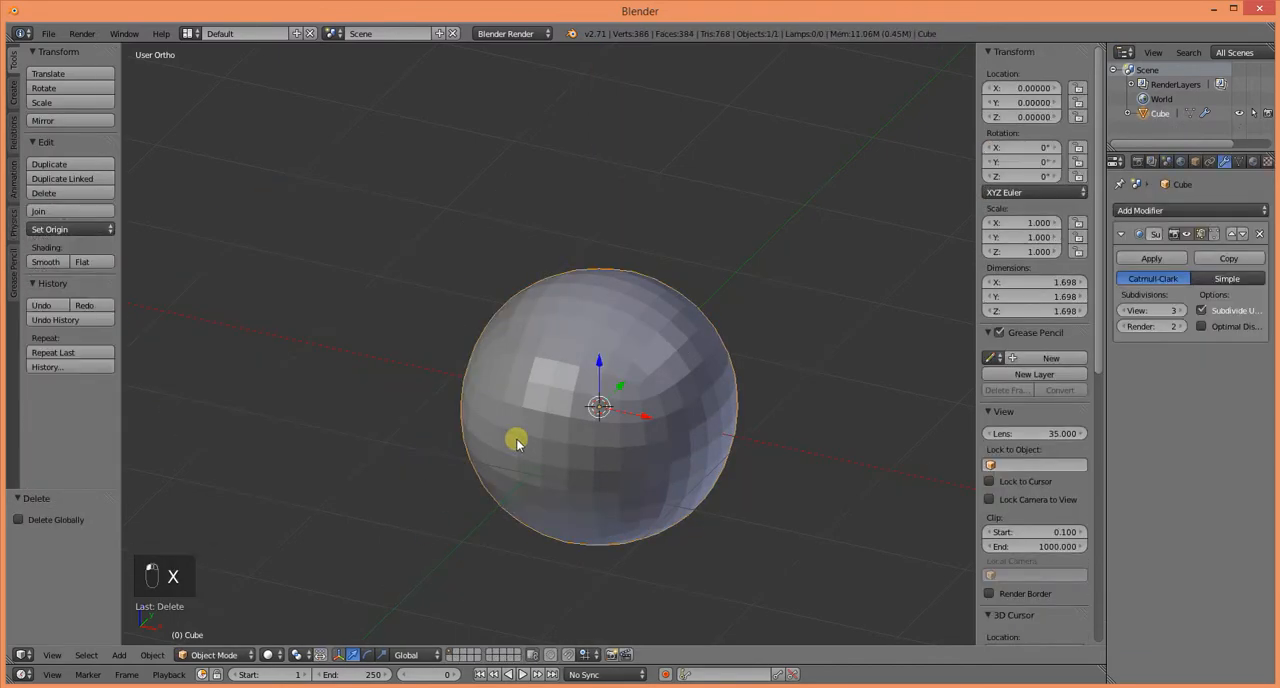
Step: Duplicate the subdivided cube, move the copy about -1.84 along X, and remove the copy's Subsurf modifier
key(shift+d)
right_click(515, 440)
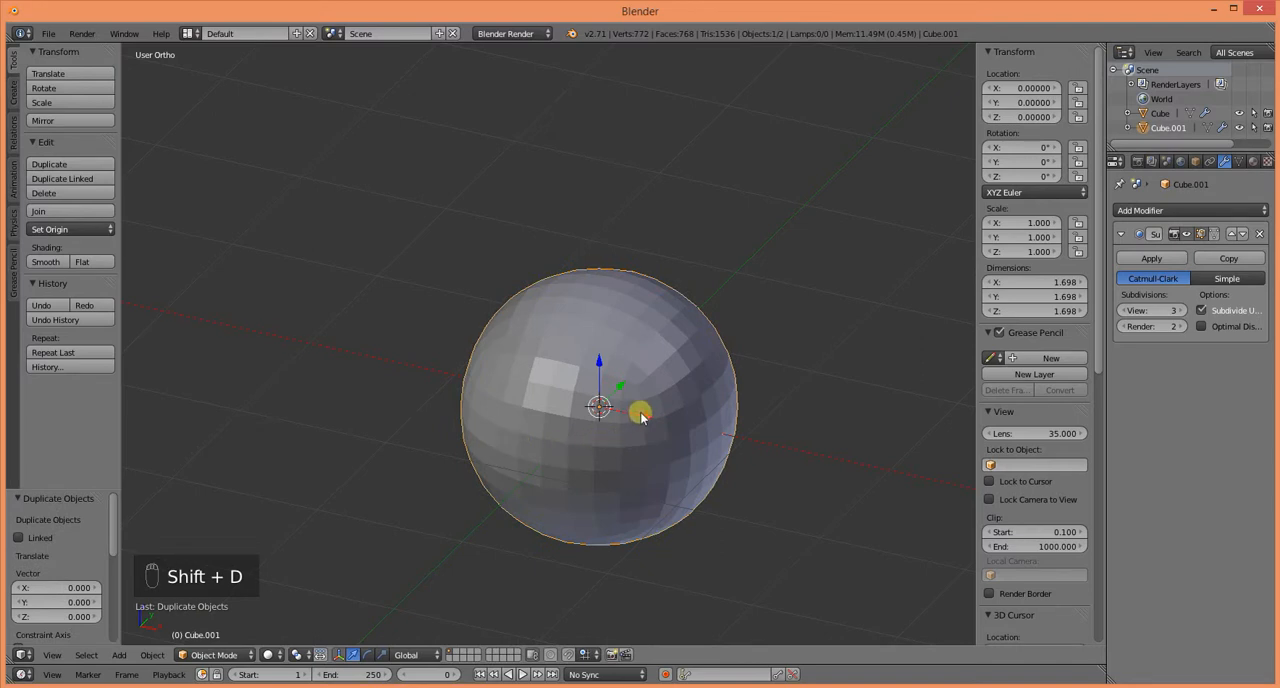
key(g)
key(x)
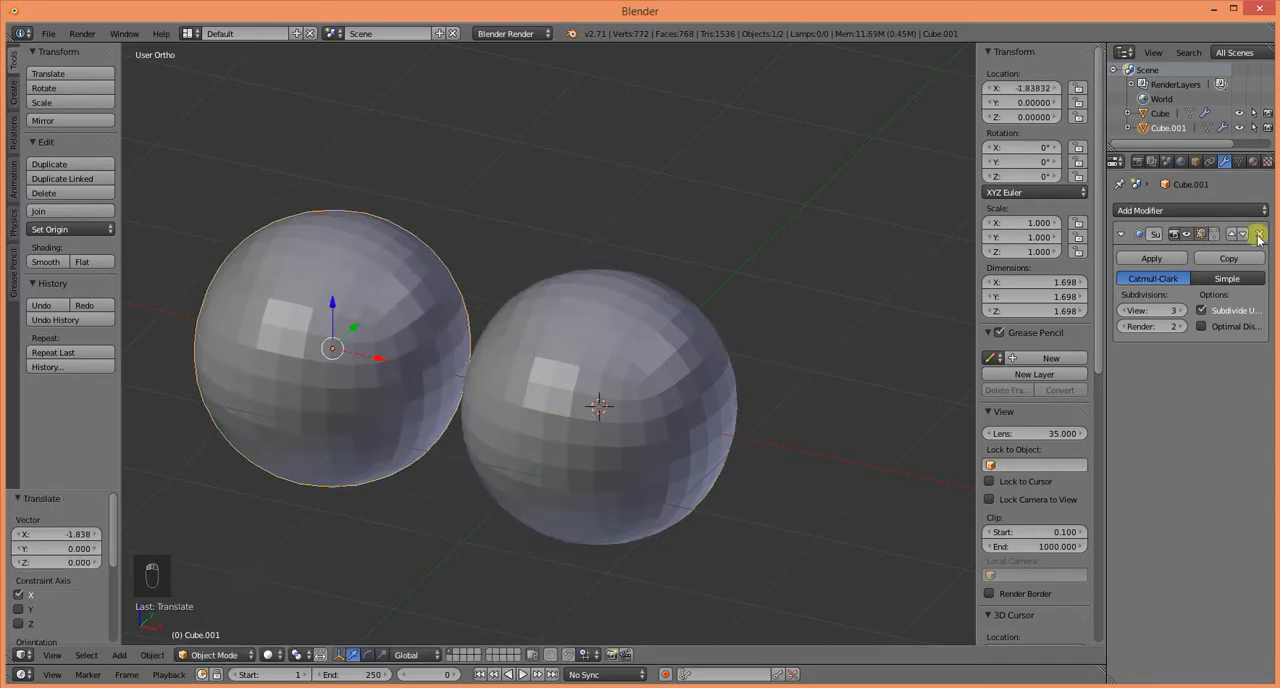
click(1261, 234)
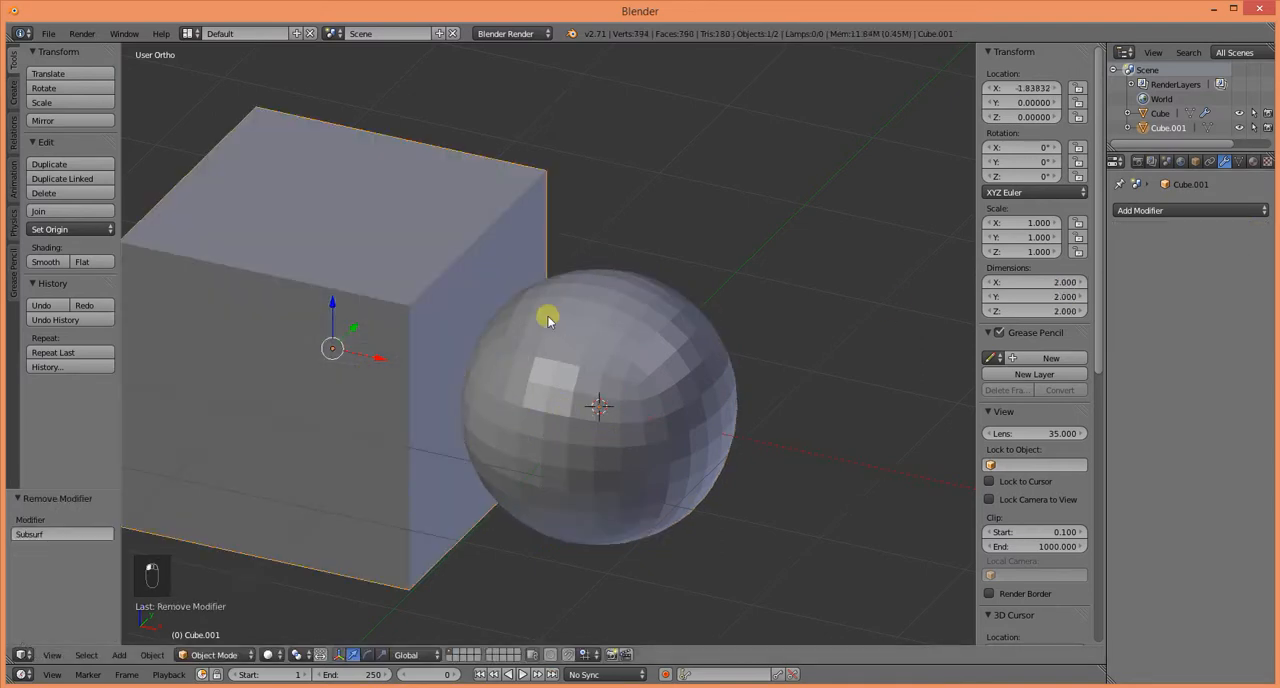
Step: Move the subdivided cube about 0.64 along X, away from the plain cube
middle_drag(483, 418, 531, 391)
right_click(565, 388)
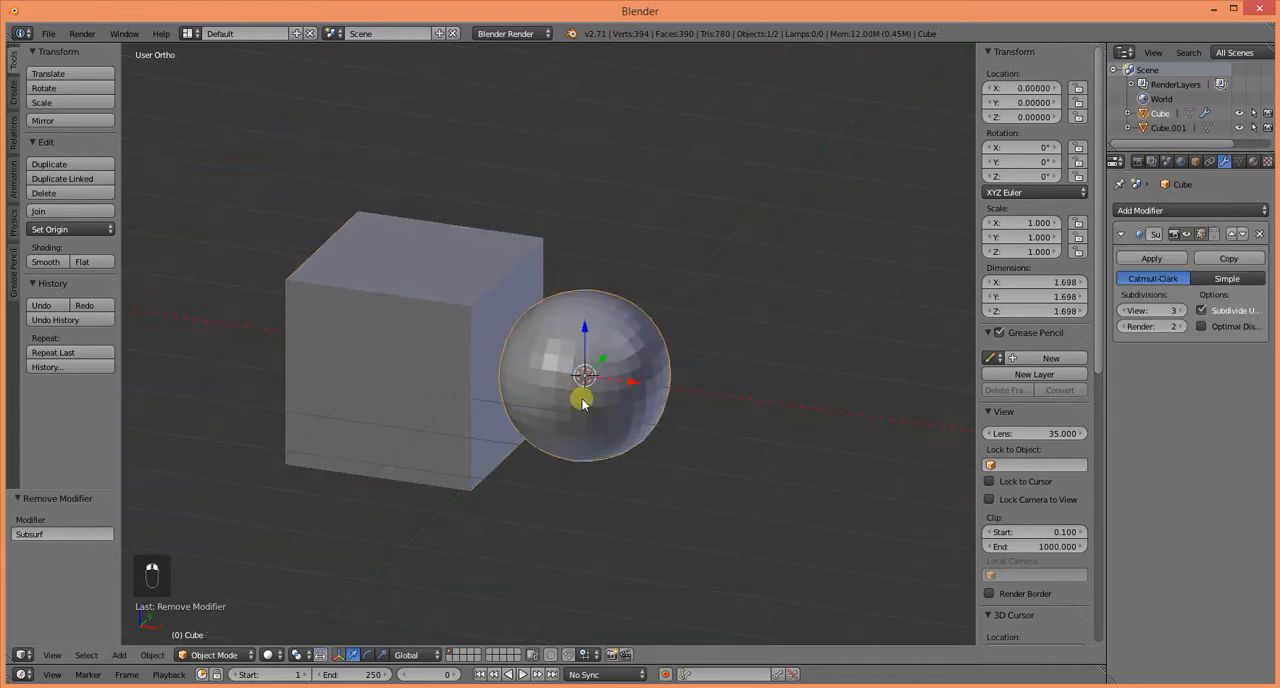
drag(631, 381, 689, 382)
middle_drag(544, 436, 486, 443)
Step: Extrude the plain cube's top face in Edit Mode, raise it about 0.95 along Z, and return to Object Mode
right_click(480, 380)
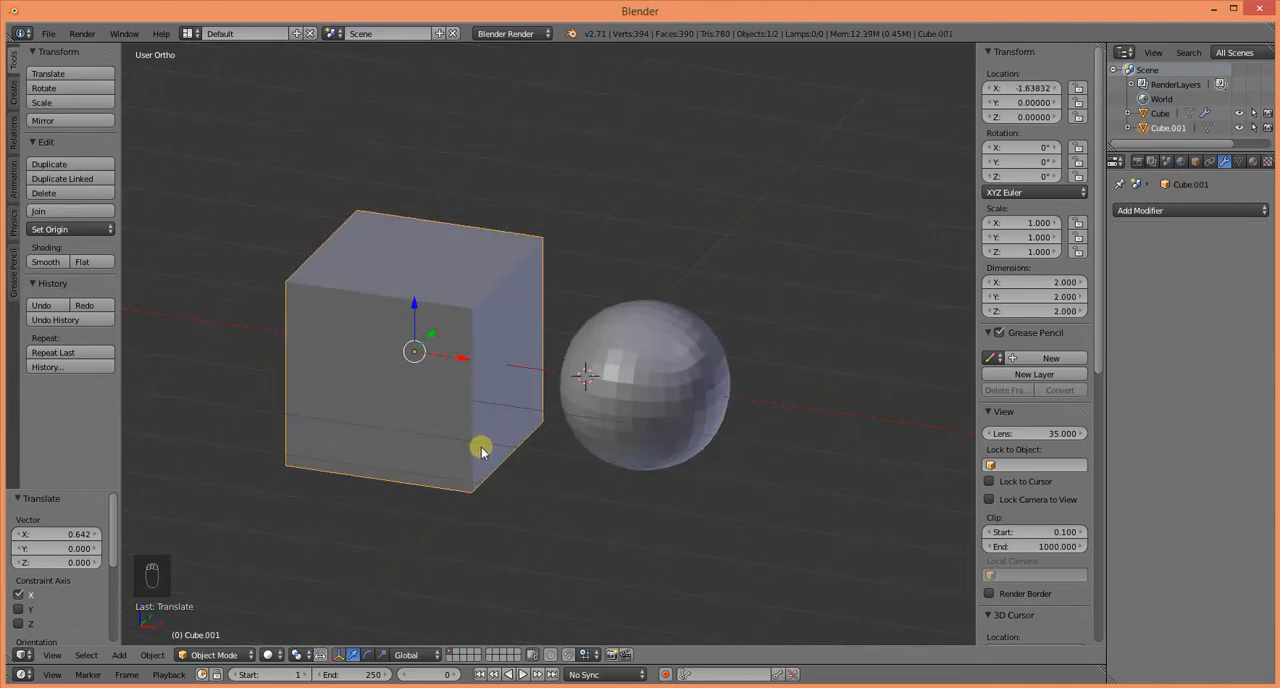
key(Tab)
click(449, 657)
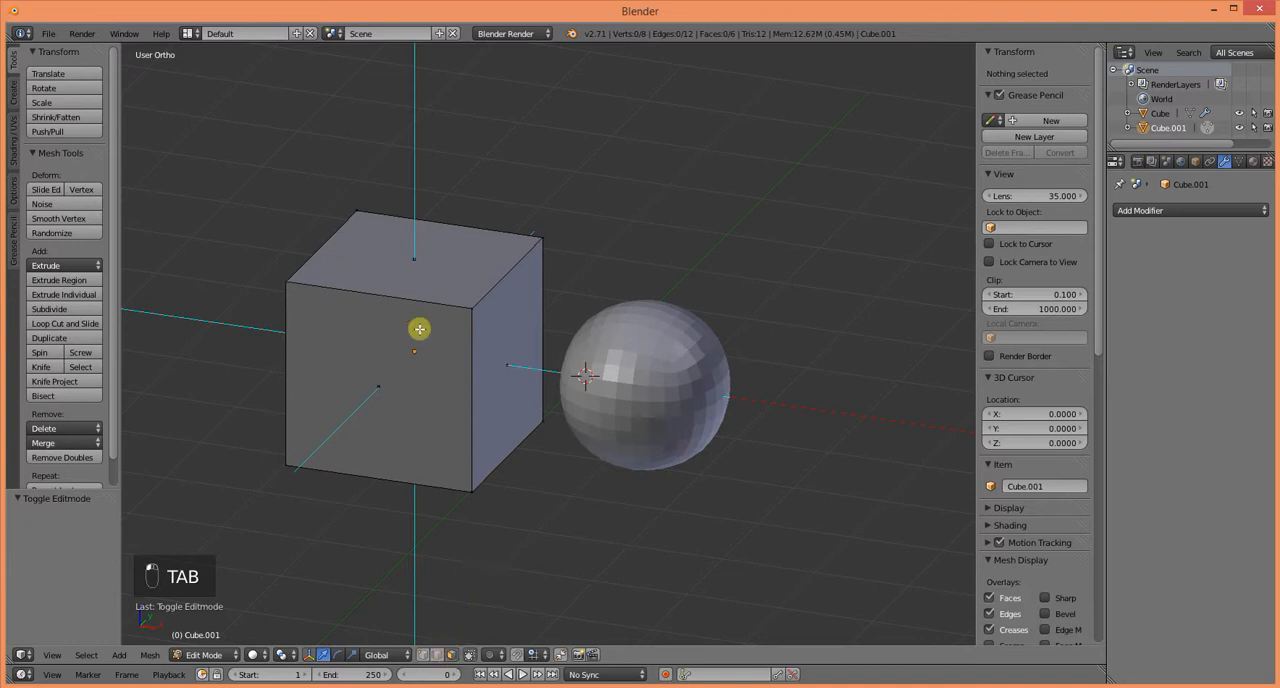
right_click(411, 268)
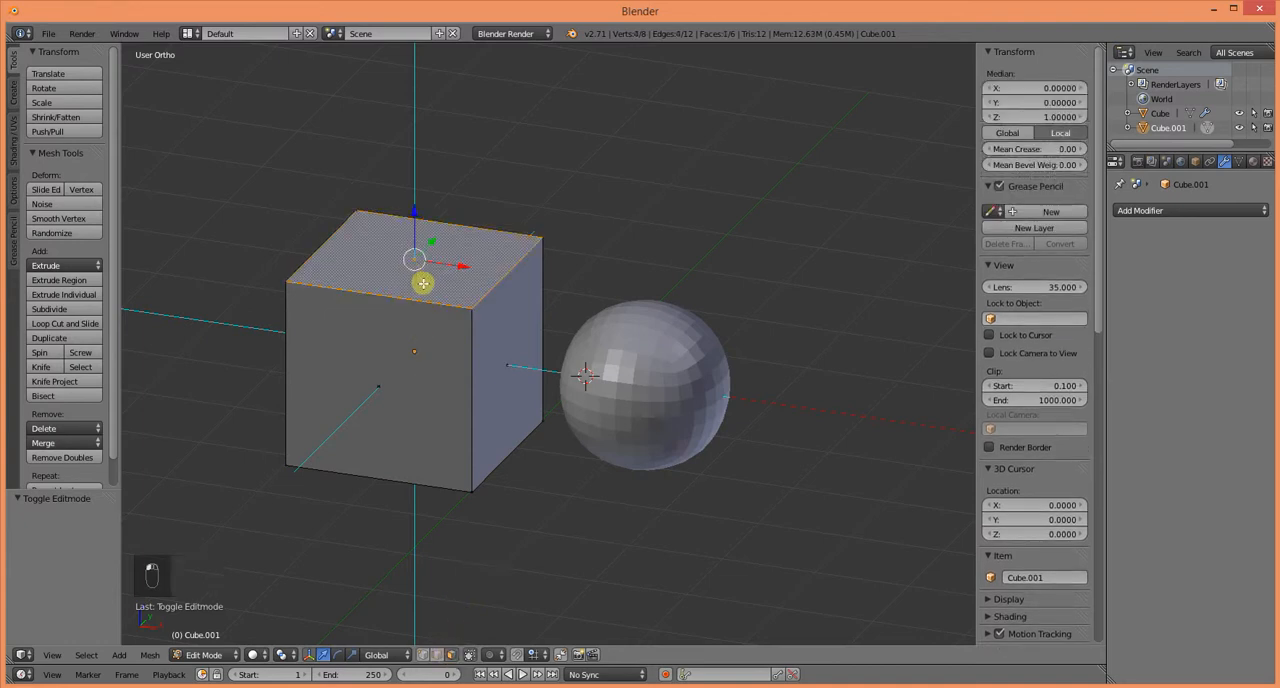
key(e)
click(423, 283)
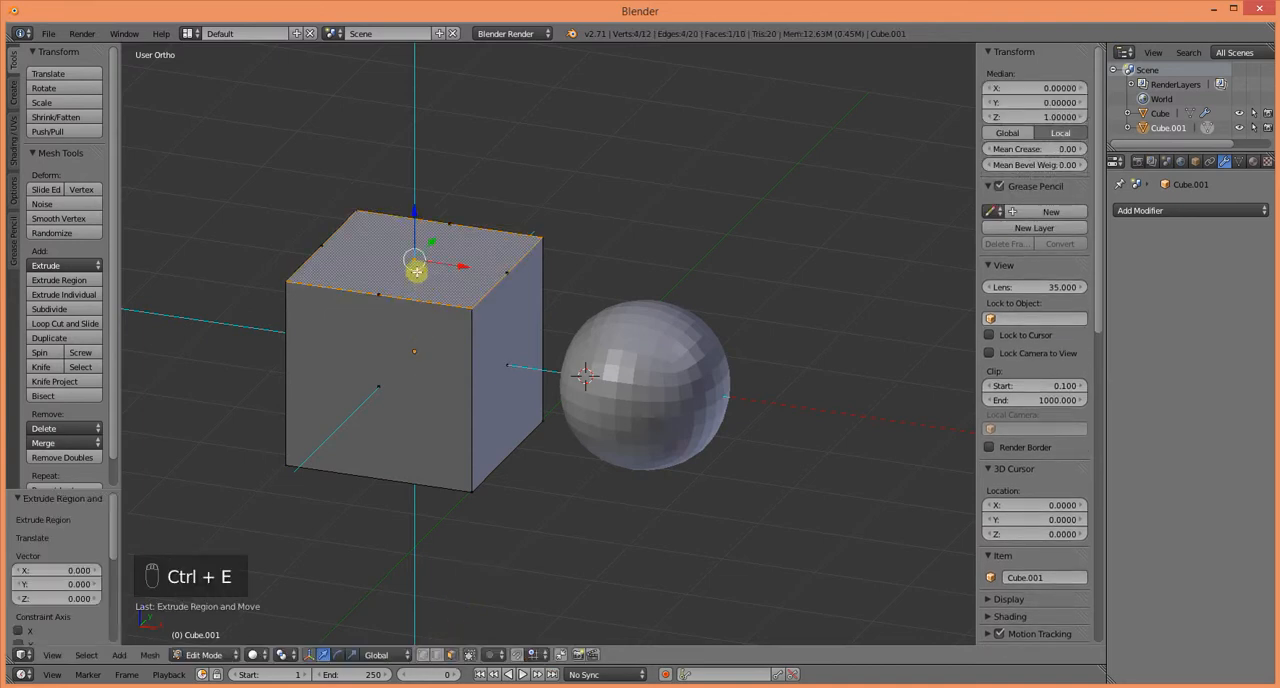
drag(416, 271, 427, 144)
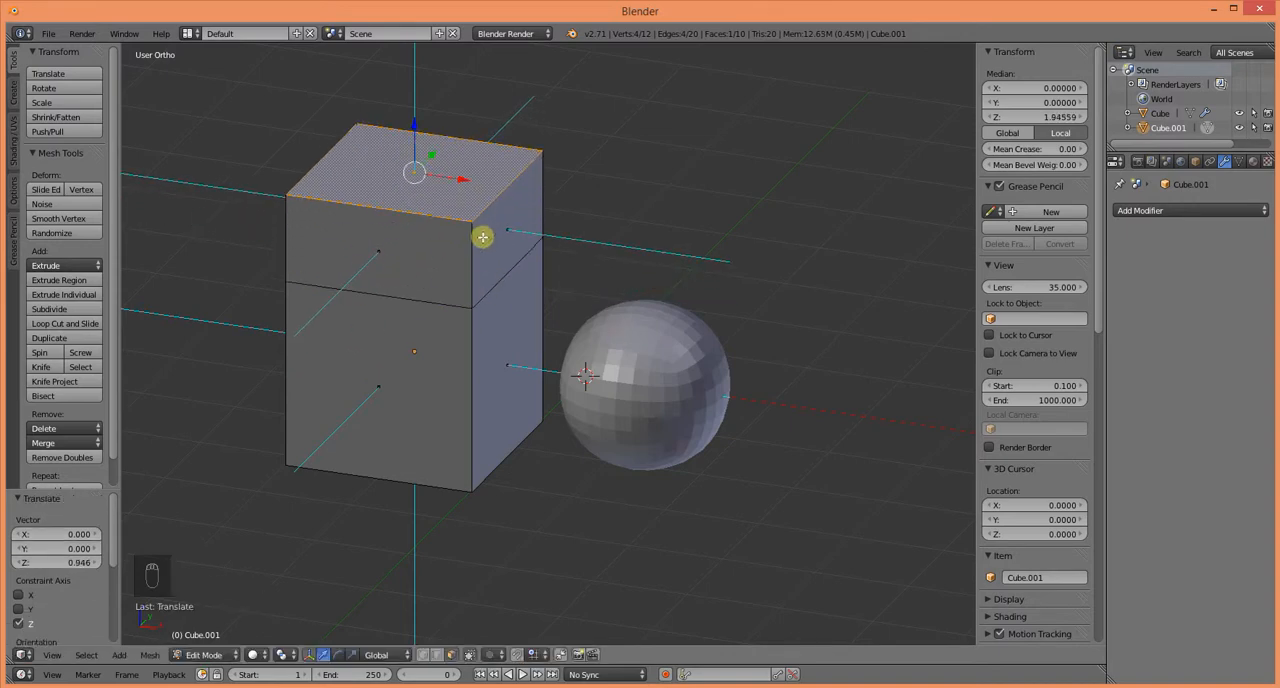
middle_drag(572, 419, 529, 502)
key(Tab)
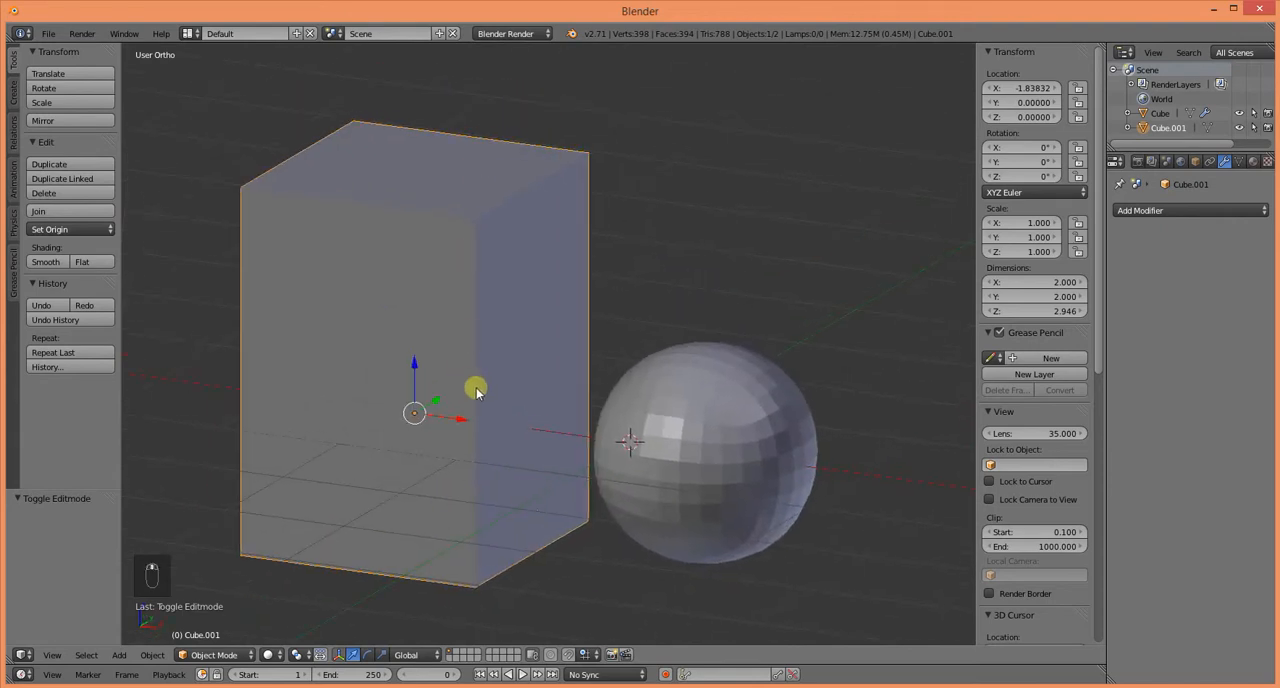
Step: Extrude the subdivided cube's top face in Edit Mode and raise it about 0.96 along Z
right_click(612, 430)
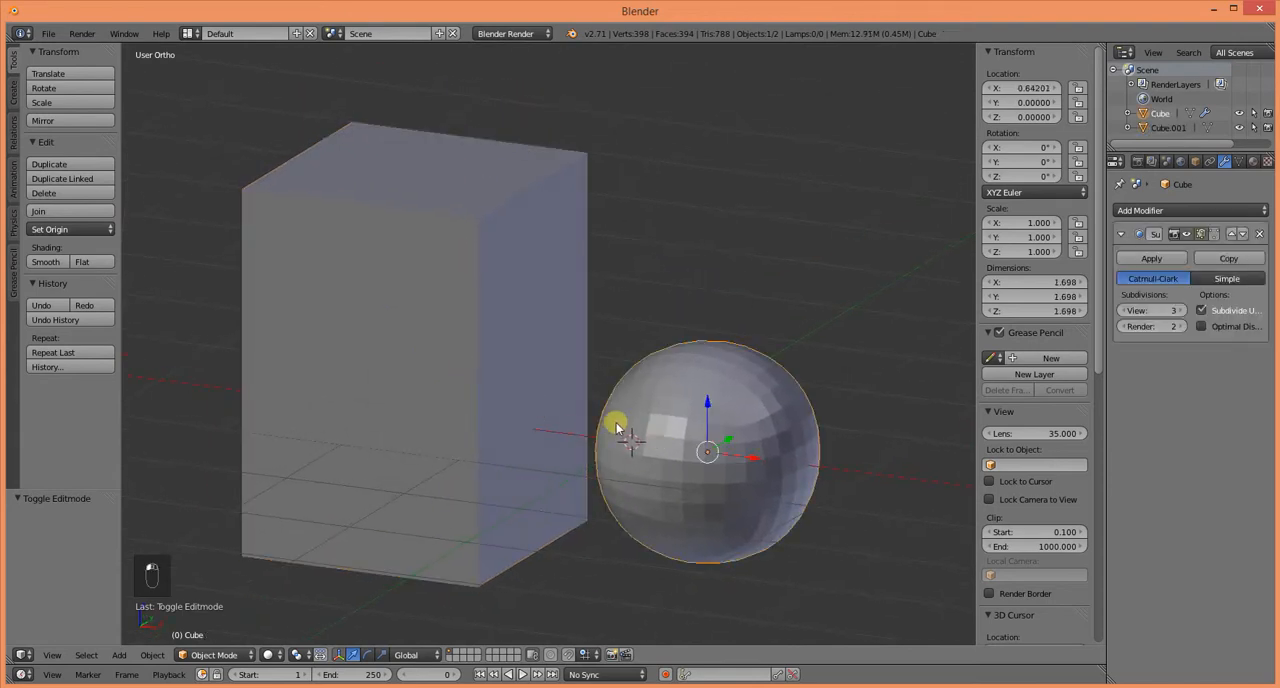
key(Tab)
shift+middle_drag(640, 434, 580, 380)
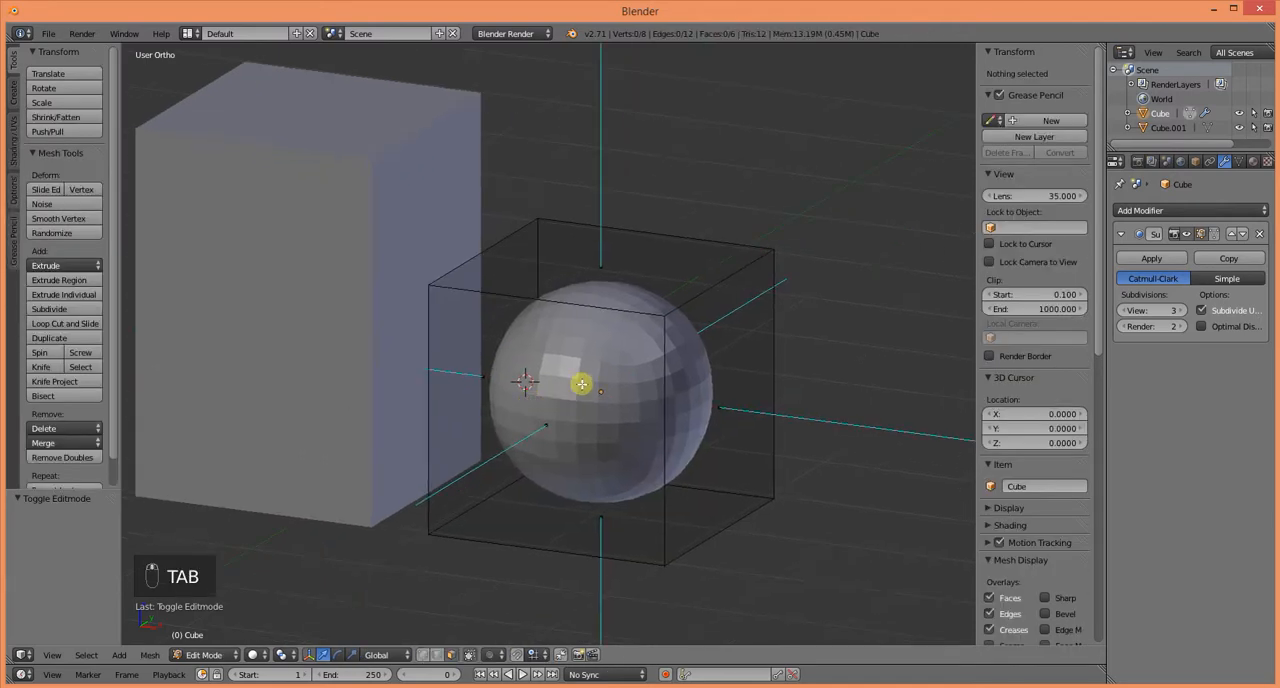
right_click(607, 261)
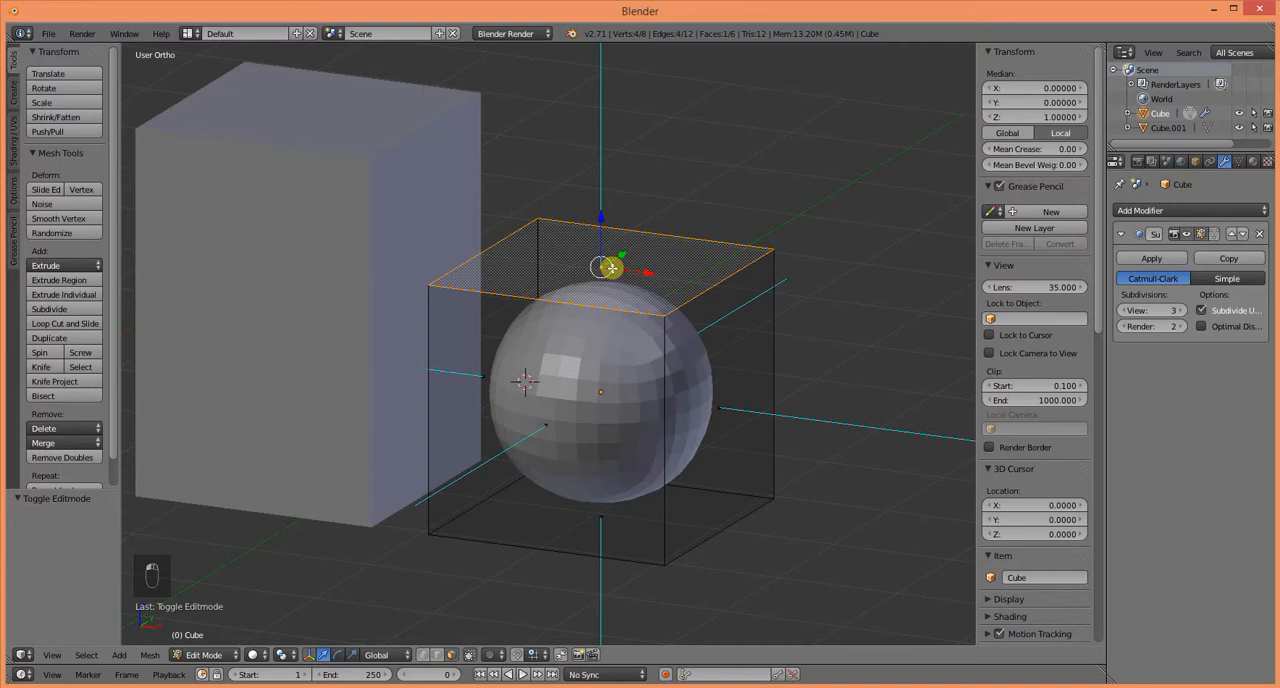
key(ctrl+e)
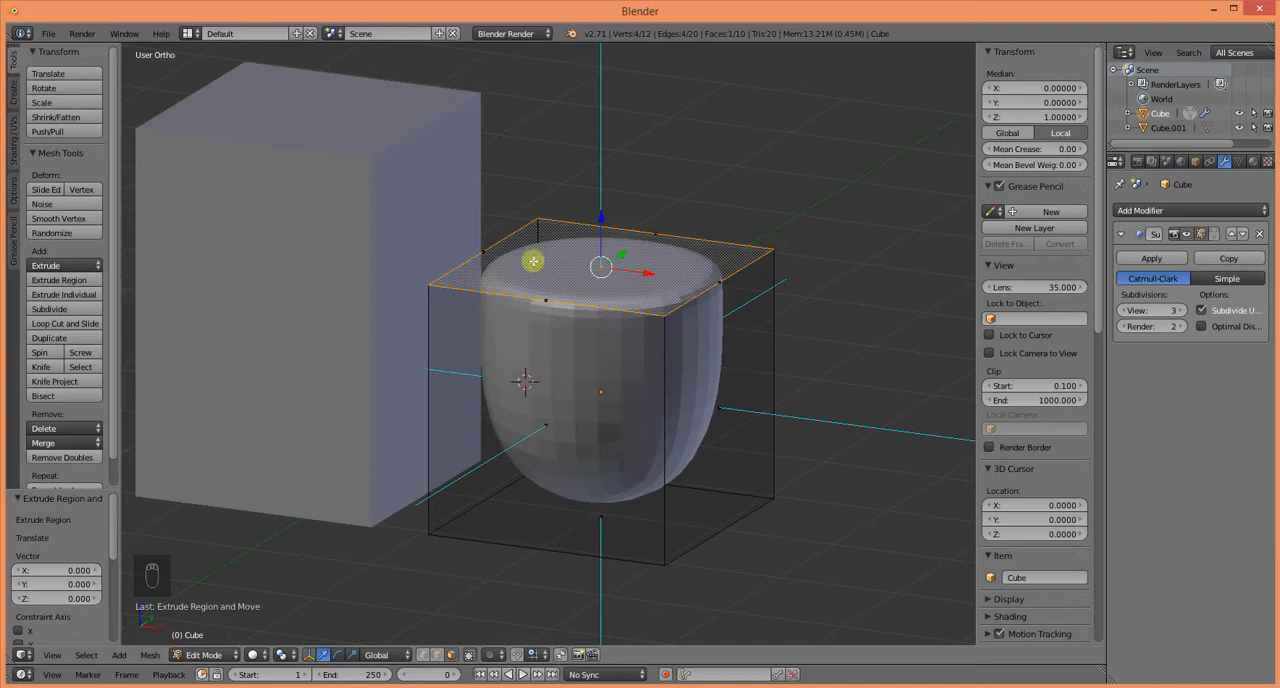
drag(601, 218, 609, 99)
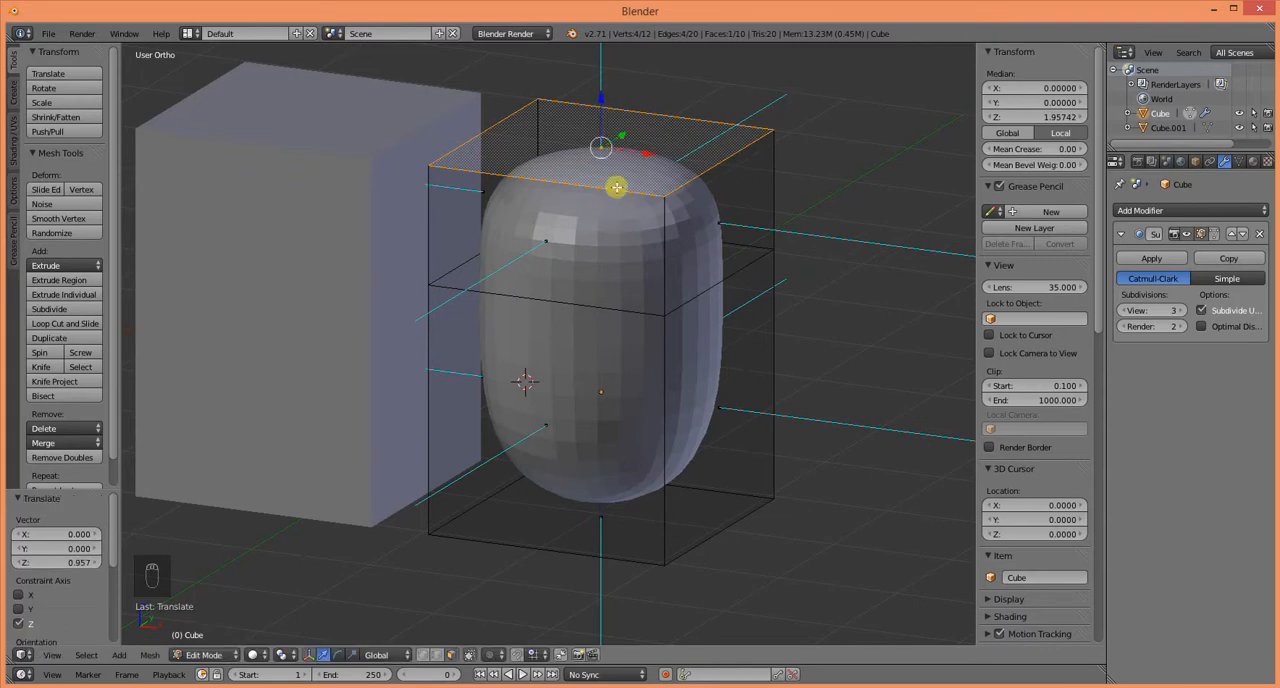
Step: Lower the subdivided cube's extruded top face by about 0.01 along Z and inspect the stretched shape
key(KP_3)
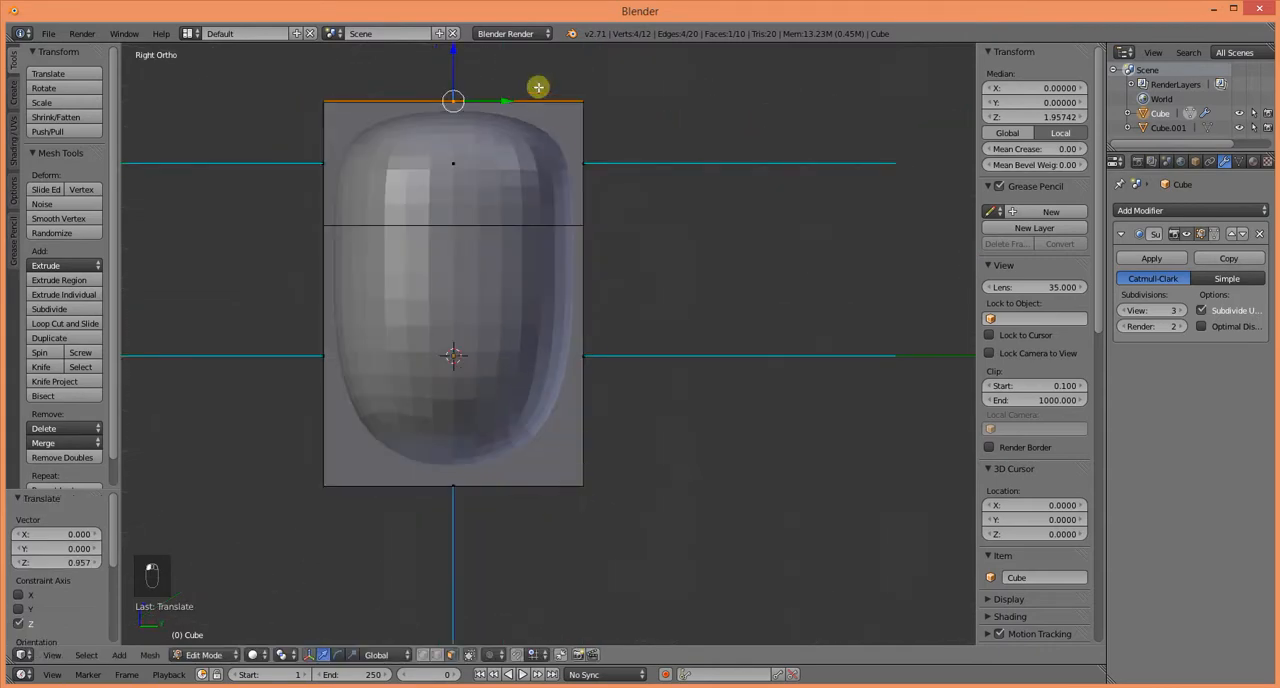
drag(466, 62, 457, 52)
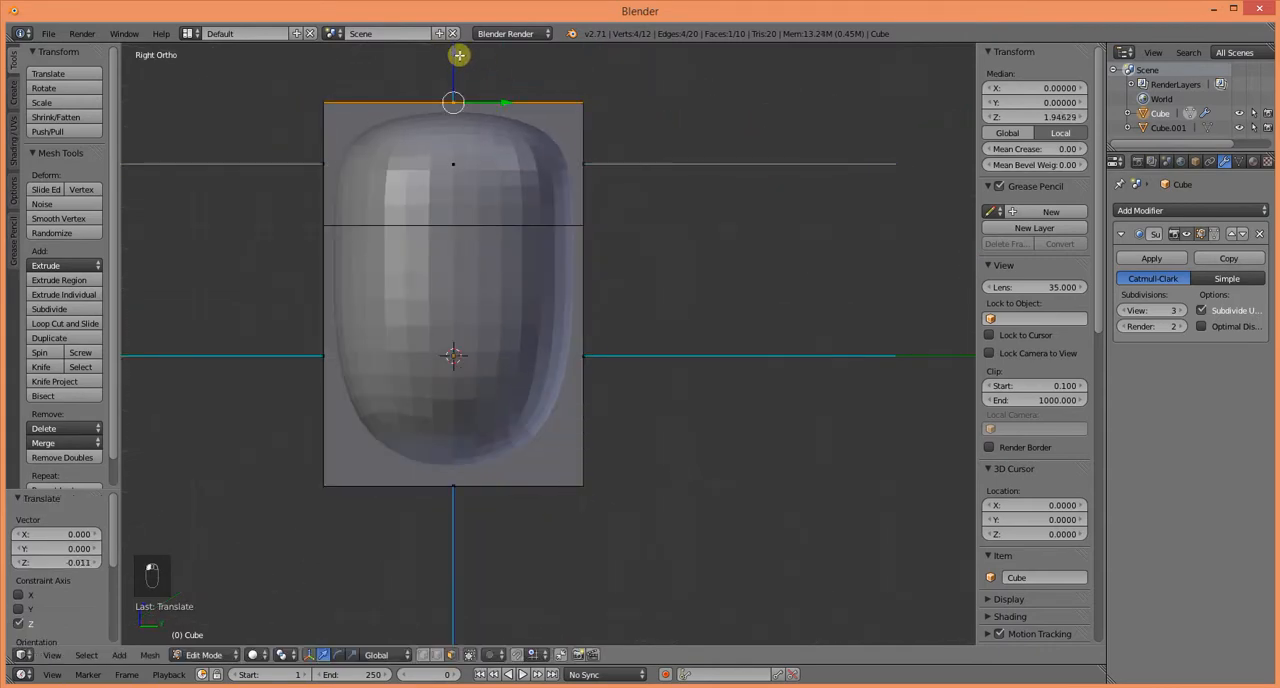
middle_drag(466, 259, 549, 278)
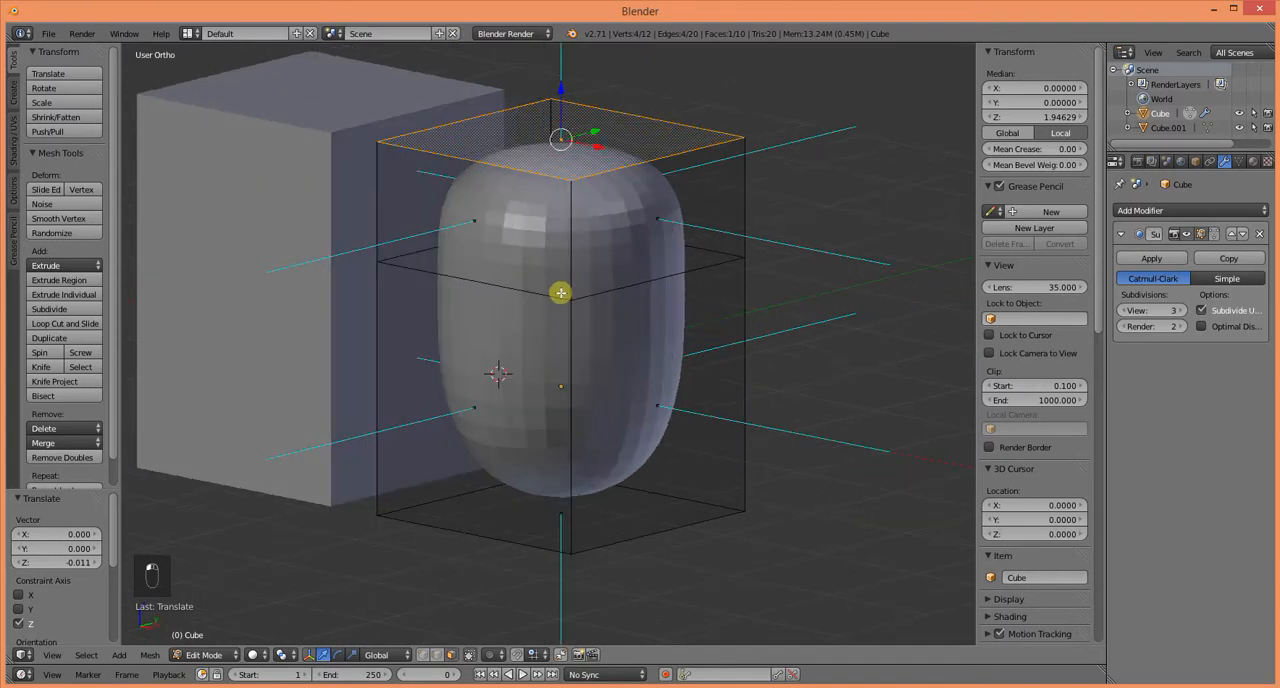
middle_drag(499, 227, 534, 255)
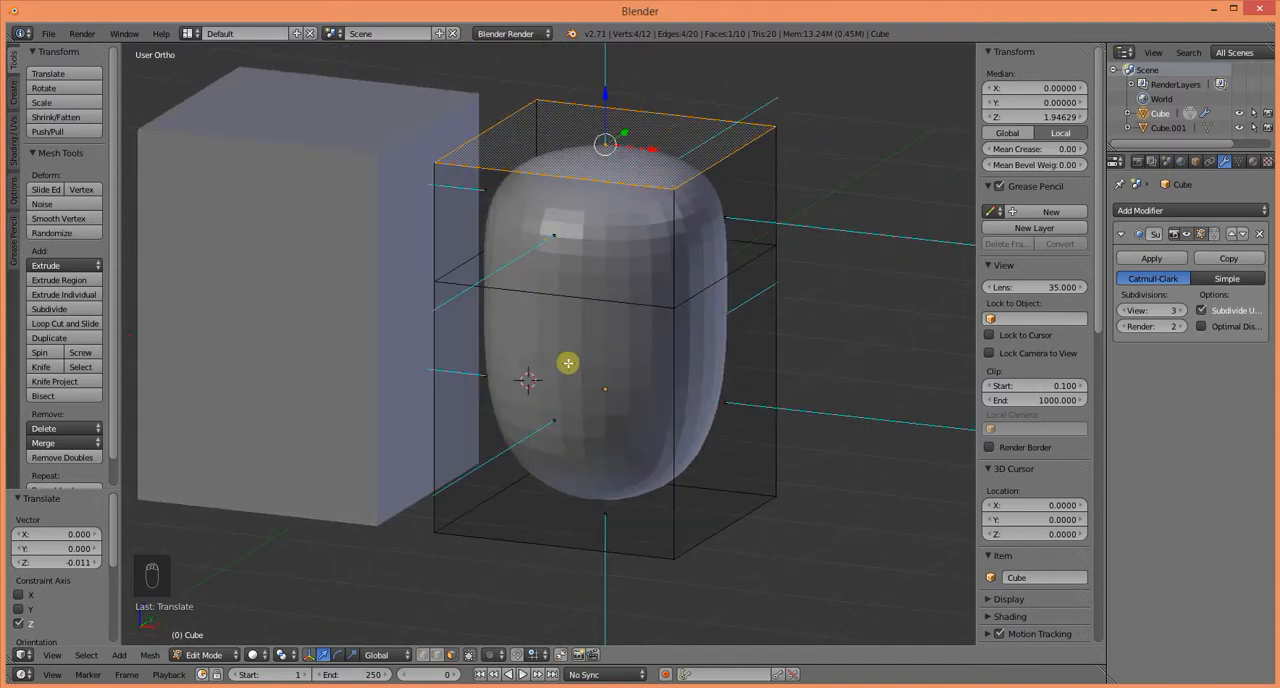
ctrl+middle_drag(559, 374, 655, 429)
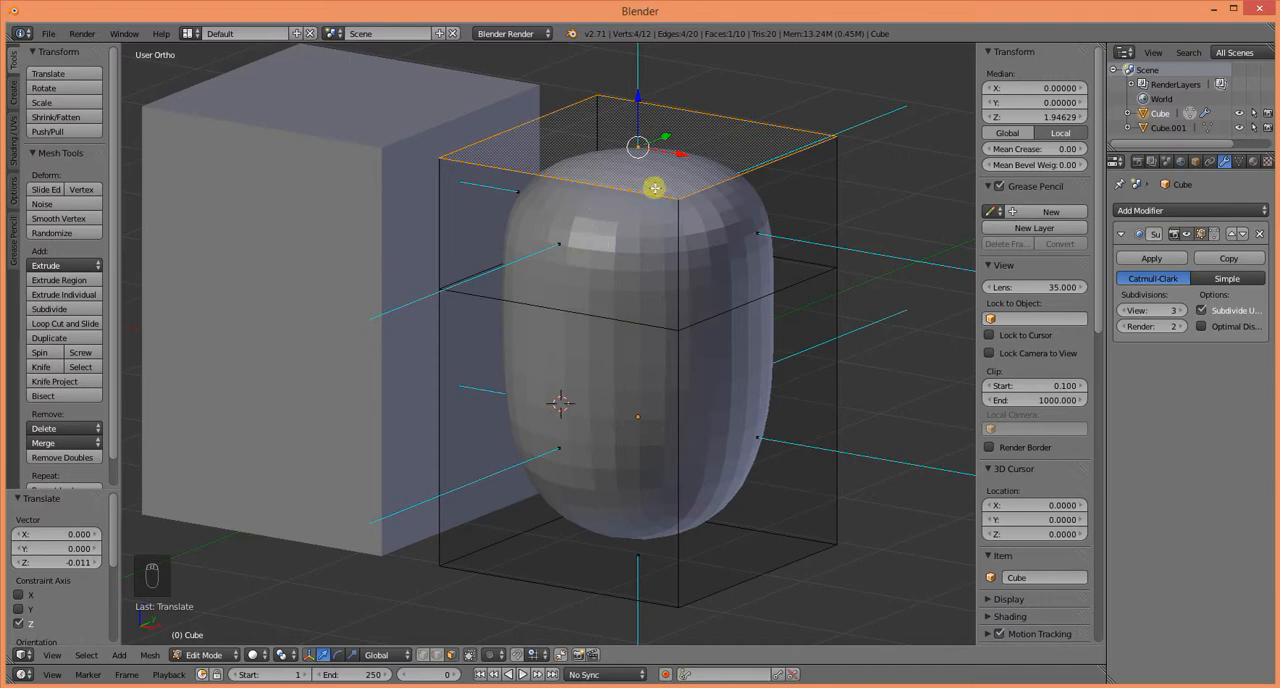
Step: Select the subdivided cage's middle horizontal edge loop and move it down about 1.07 along Z
right_click(600, 323)
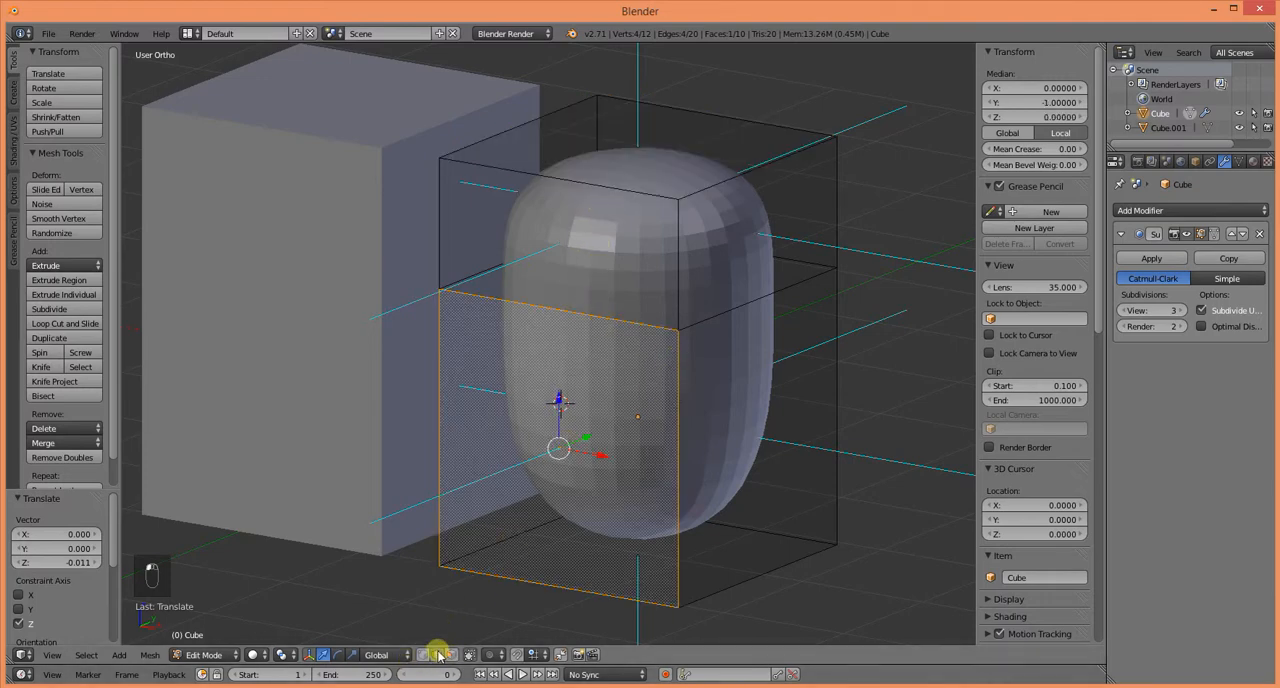
mouse_move(921, 290)
mouse_down()
mouse_move(826, 251)
mouse_move(483, 205)
mouse_up()
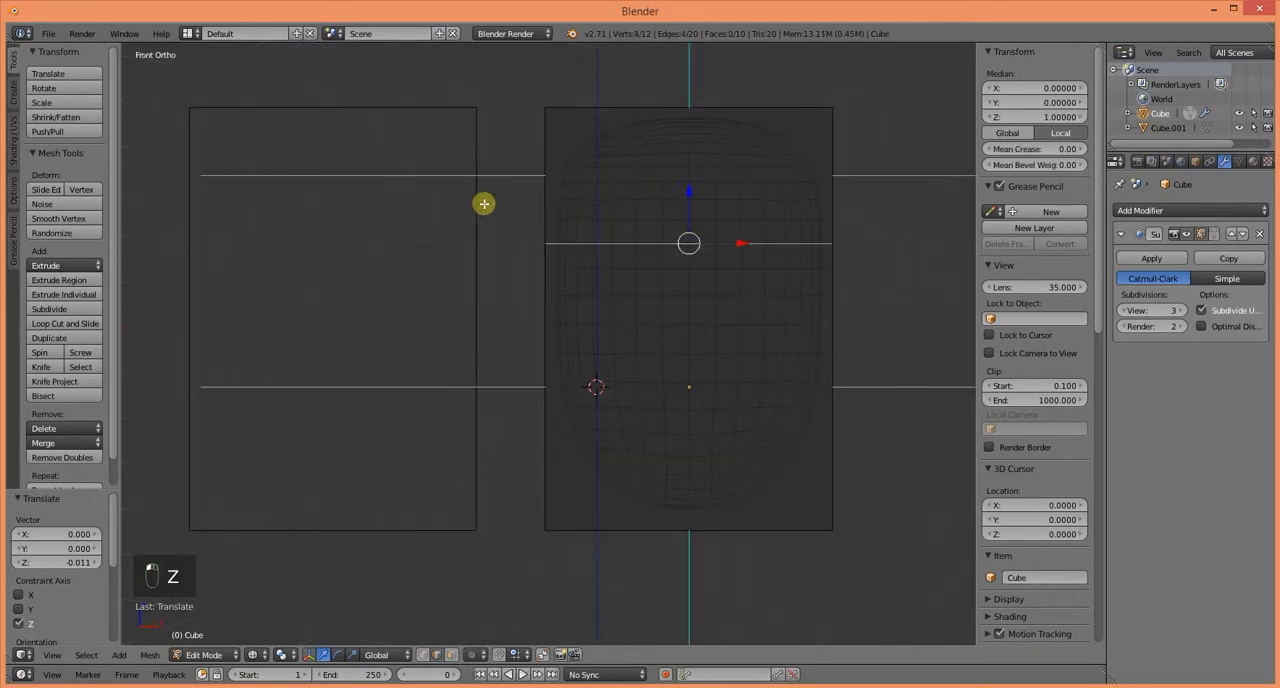
mouse_move(541, 294)
middle_down()
mouse_move(501, 368)
mouse_move(600, 360)
mouse_move(637, 258)
middle_up()
key(z)
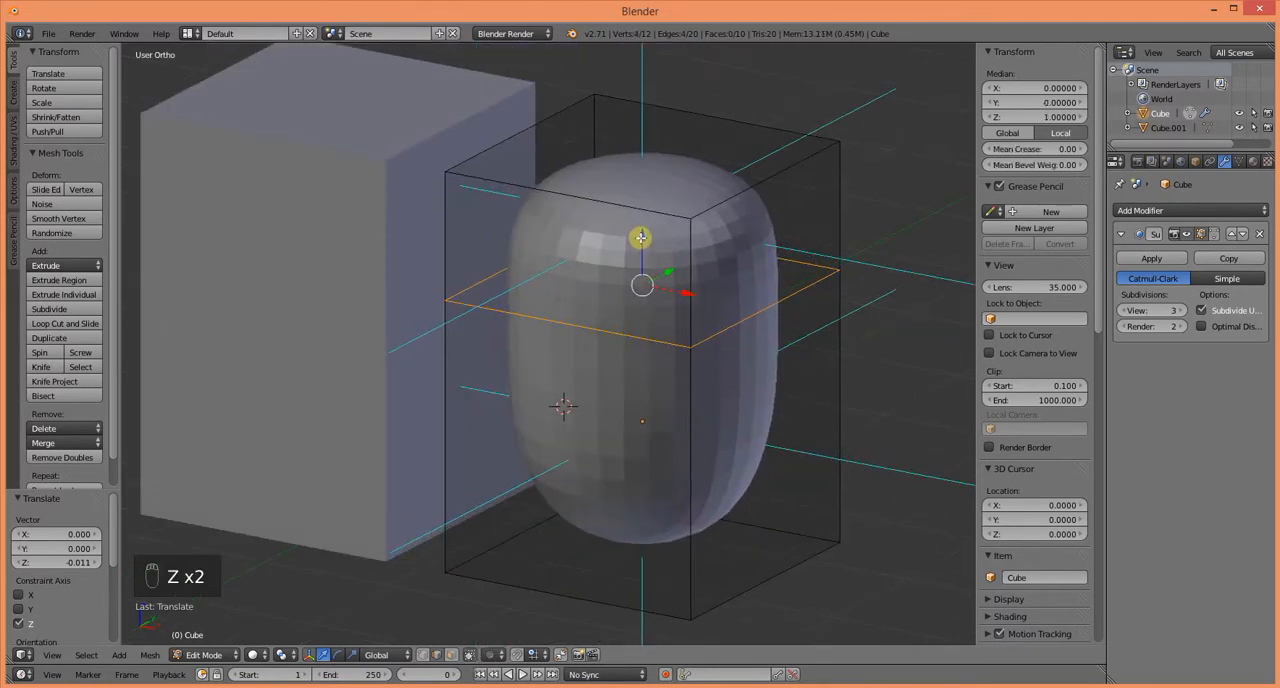
drag(640, 237, 658, 386)
Step: Examine from the front and at an angle how the lowered edge loop shapes the subdivided mesh
middle_drag(530, 401, 603, 440)
middle_drag(633, 508, 530, 453)
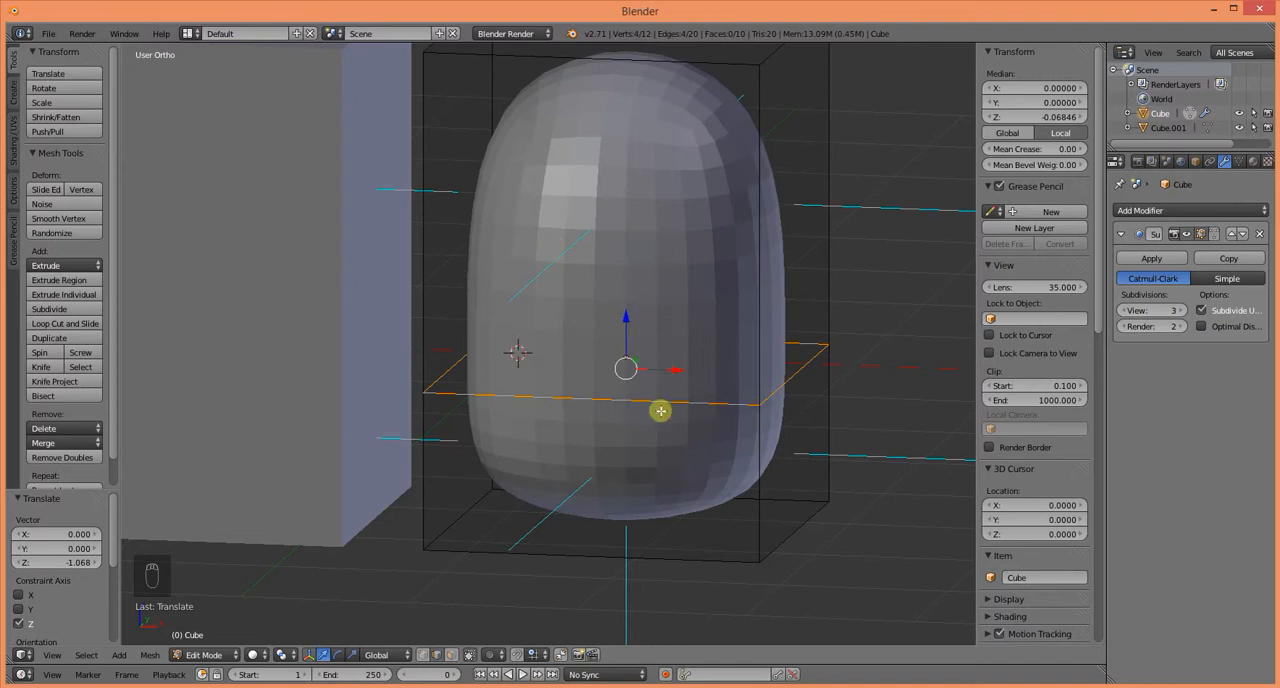
key(KP_1)
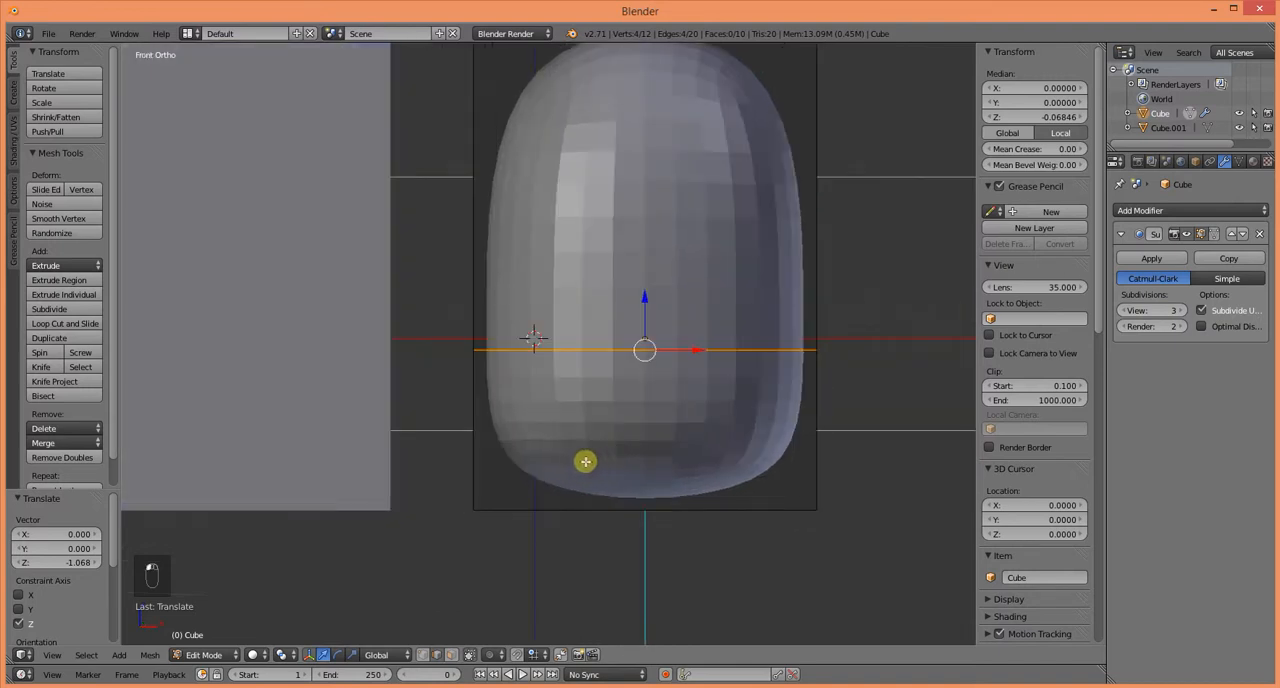
scroll(650, 455, up, 4)
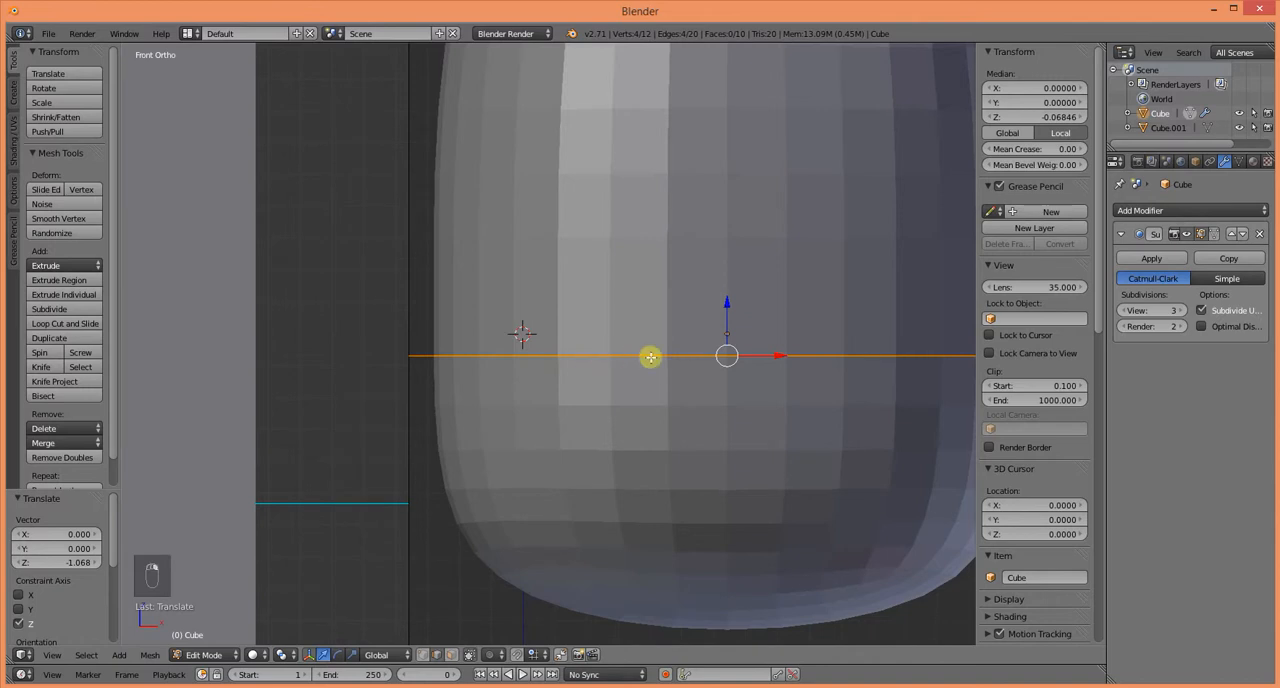
middle_drag(606, 387, 530, 412)
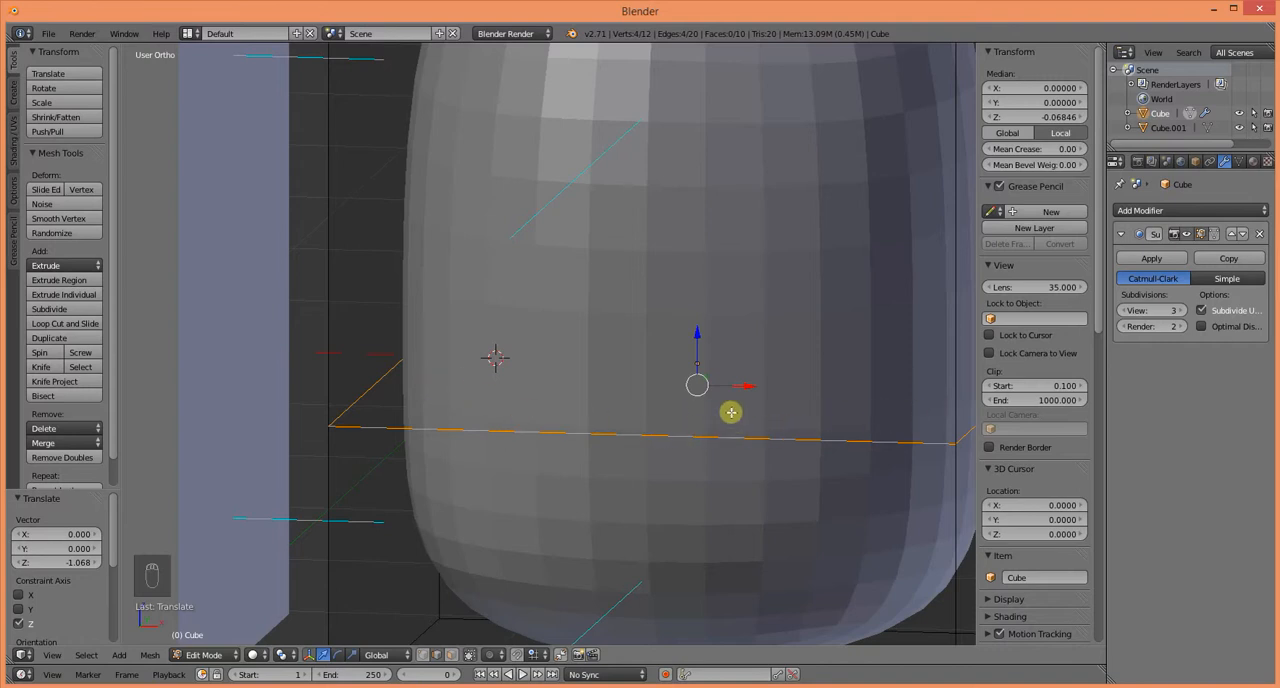
scroll(731, 412, down, 3)
shift+middle_drag(674, 423, 585, 424)
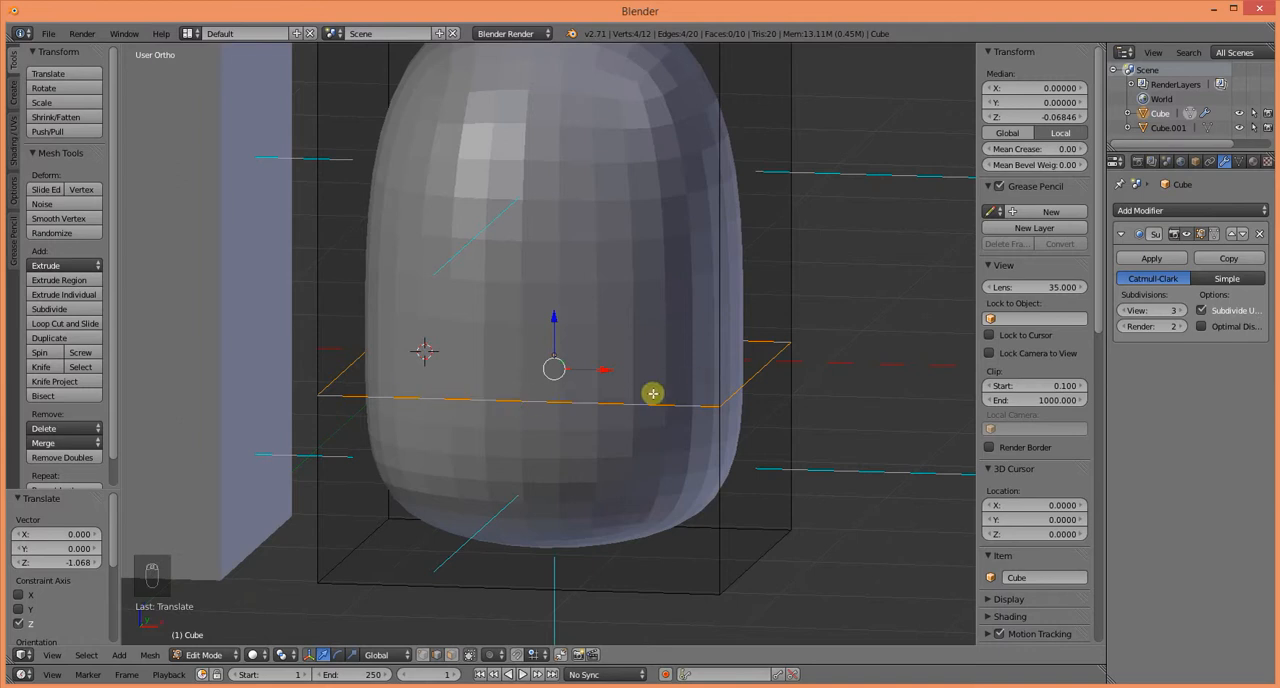
Step: Raise the horizontal edge loop about 1.02 and a further 0.61 along Z, and inspect the flattened top from the front and at an angle
drag(554, 343, 604, 121)
shift+middle_drag(690, 262, 734, 494)
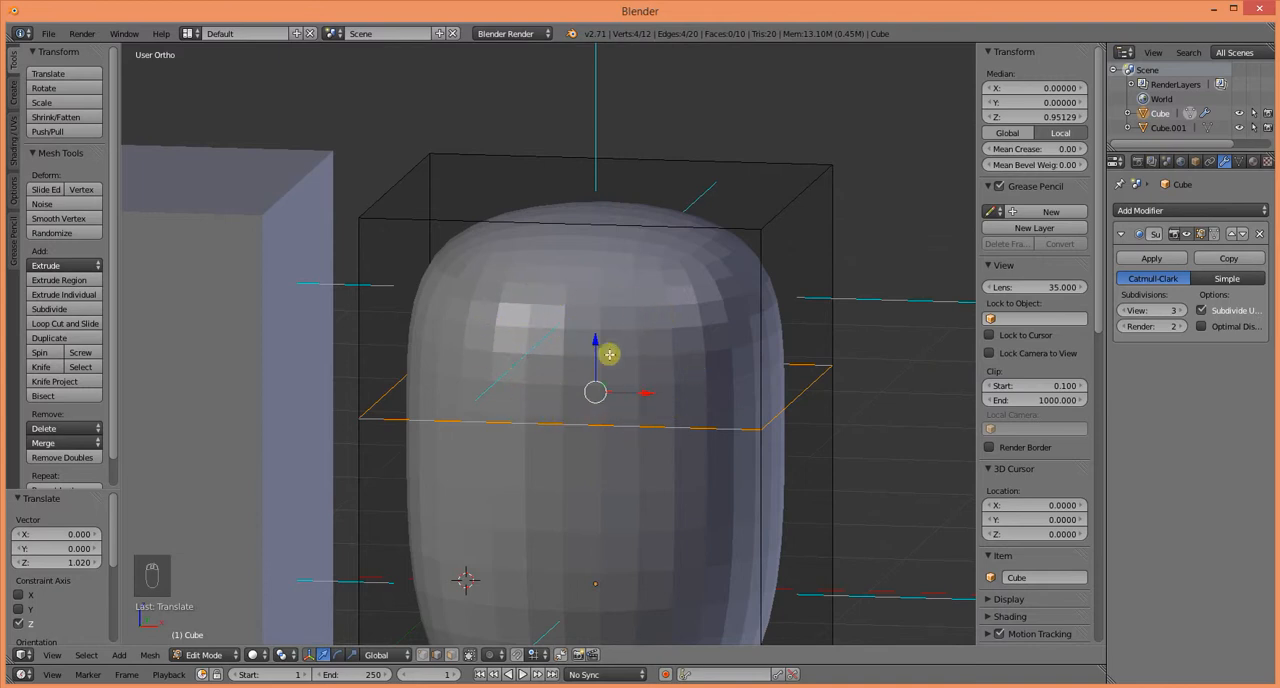
drag(609, 354, 620, 240)
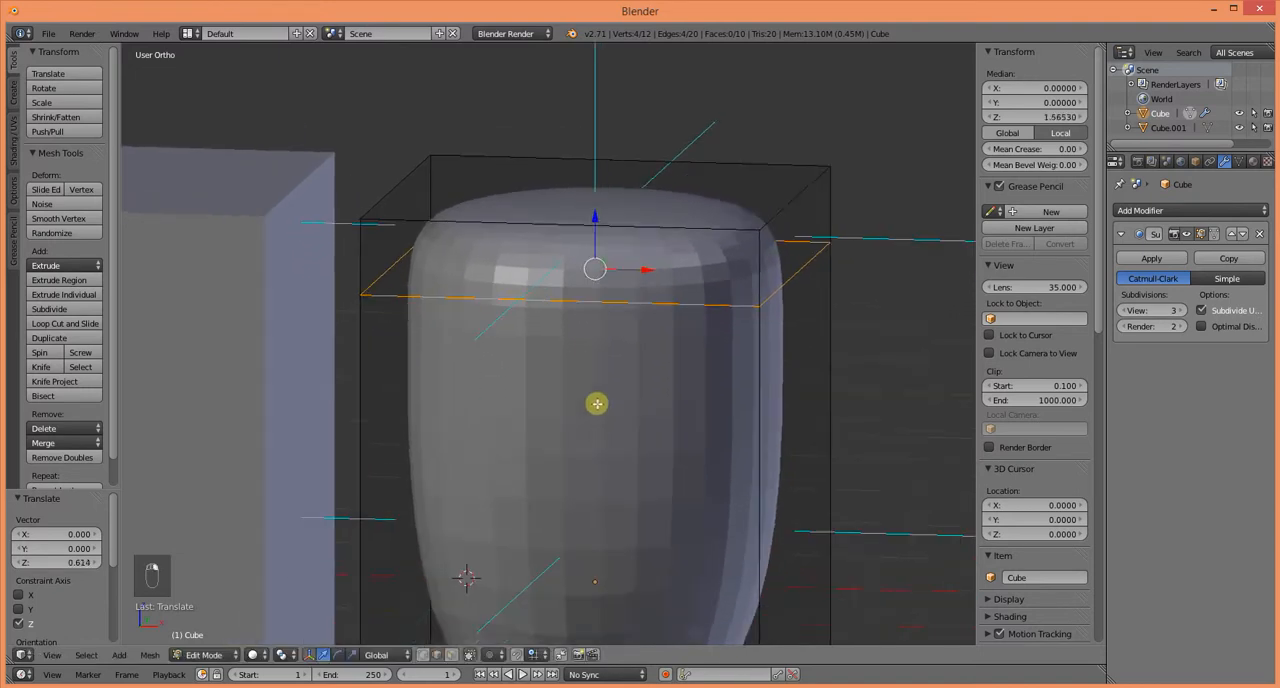
scroll(597, 403, down, 4)
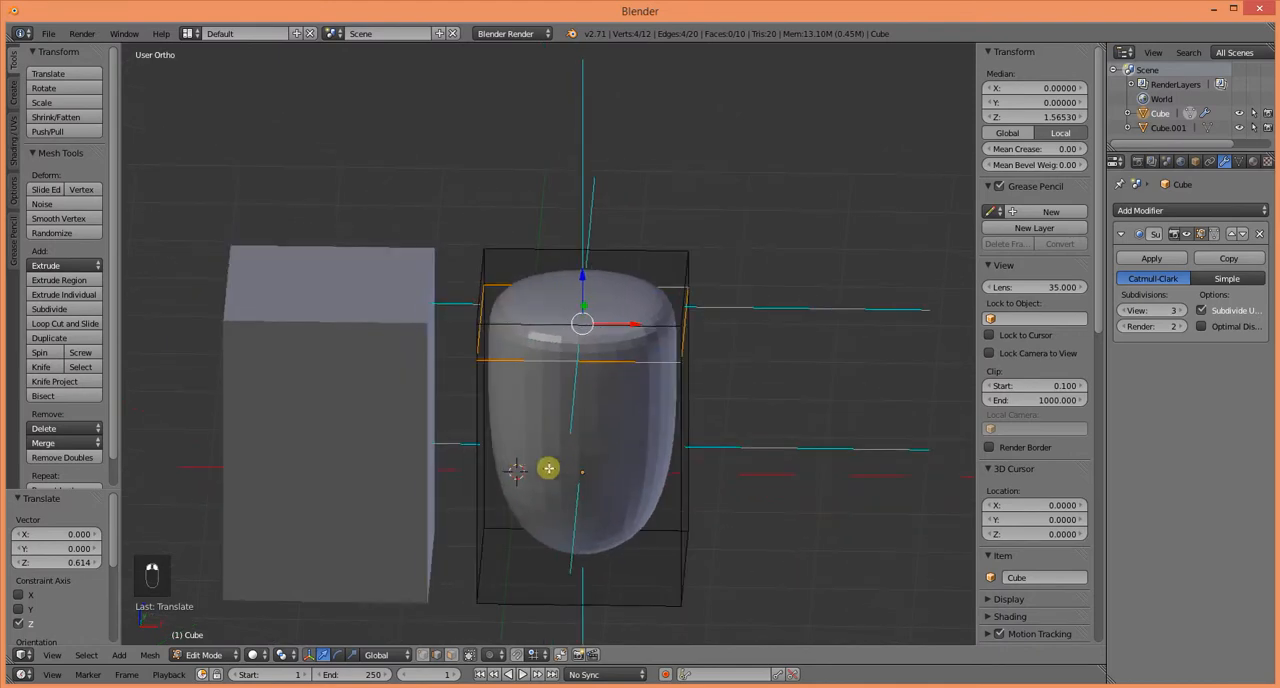
key(KP_1)
scroll(525, 455, up, 2)
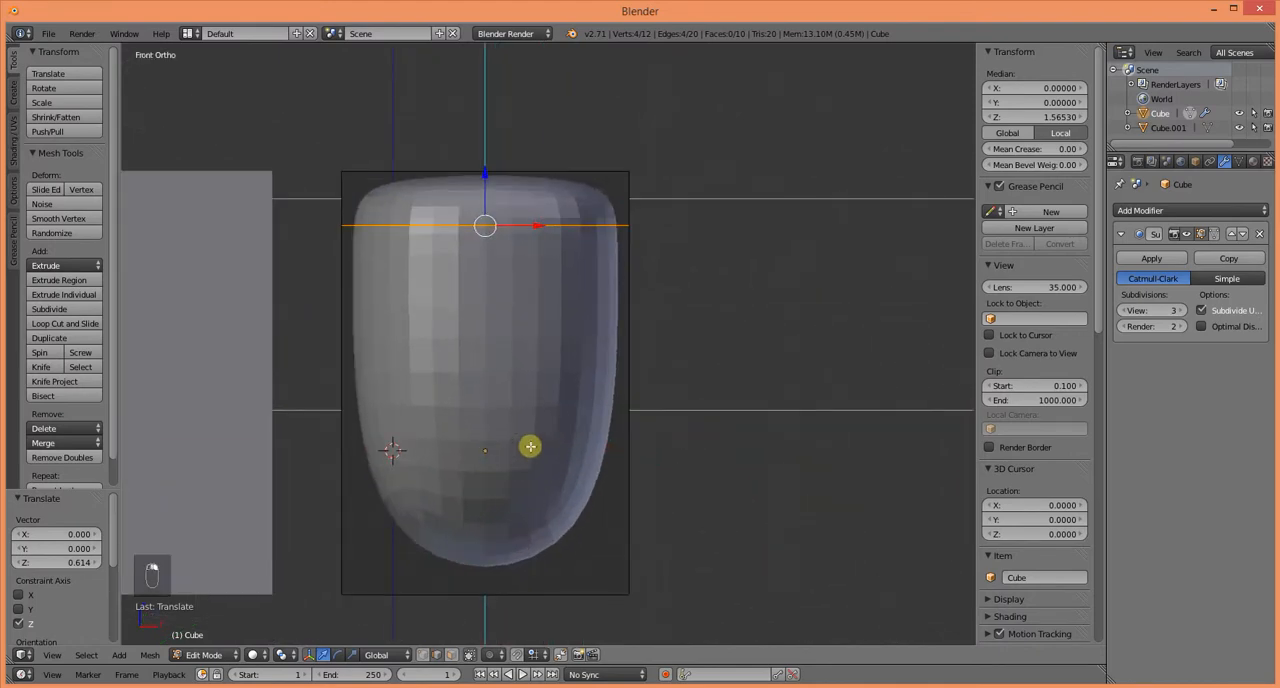
middle_drag(543, 471, 463, 273)
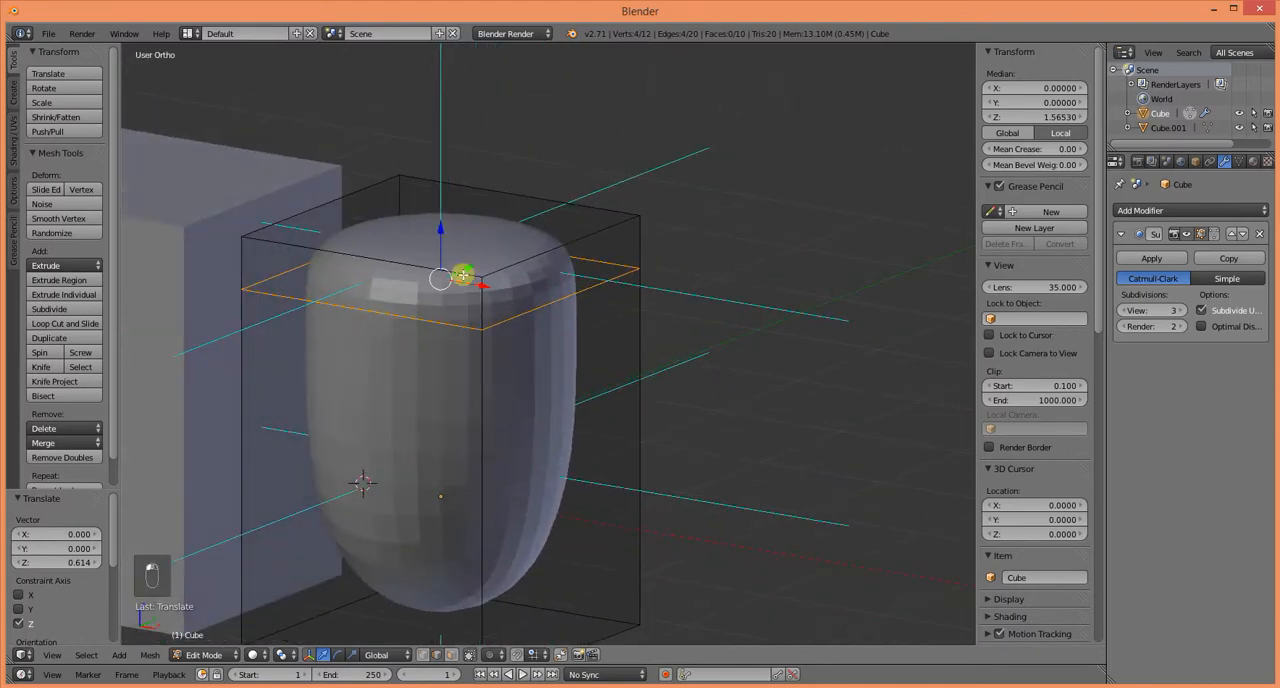
Step: Lower the horizontal edge loop about 0.77 and a further 0.36 along Z, and check the mesh in wireframe and solid shading
drag(442, 230, 450, 336)
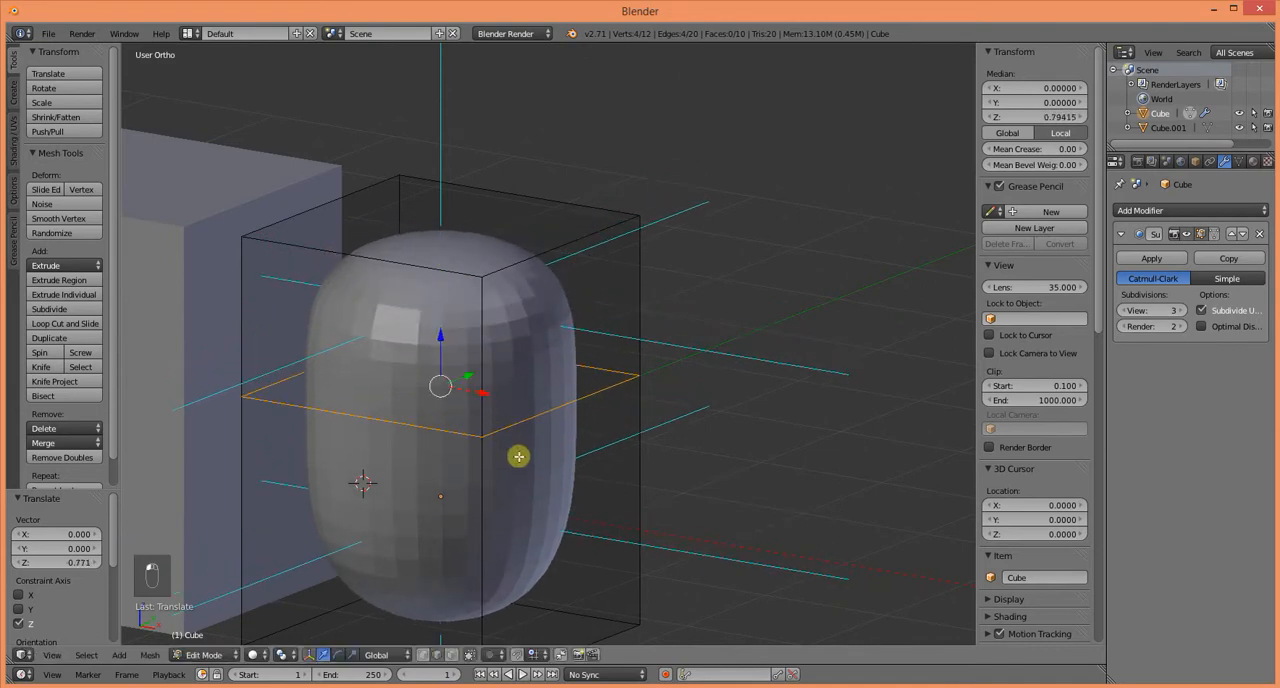
scroll(520, 457, down, 2)
key(KP_1)
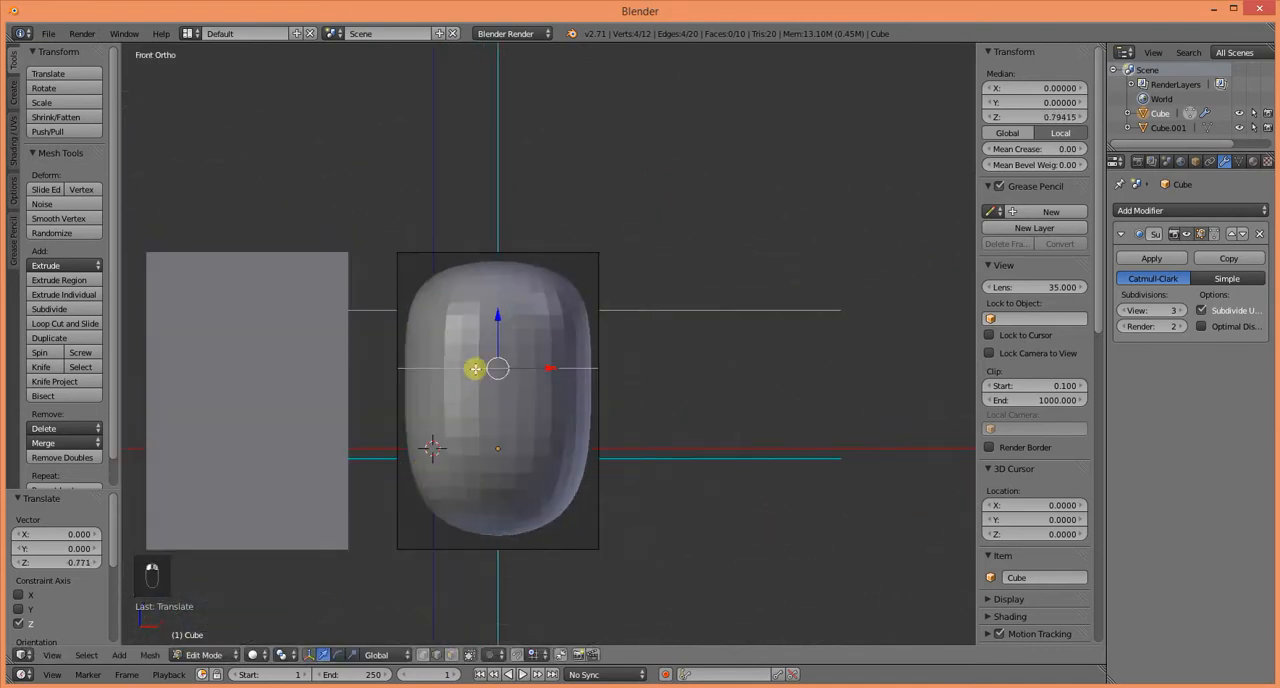
drag(504, 317, 508, 356)
middle_drag(482, 501, 469, 514)
key(z)
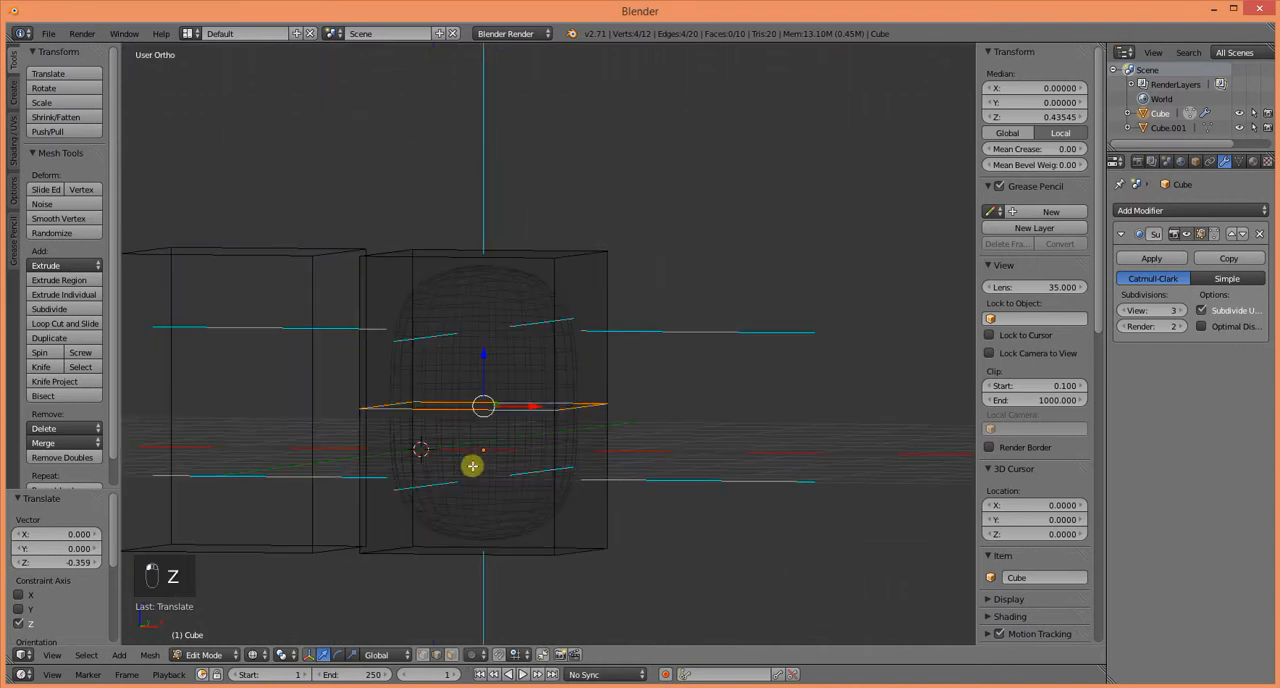
key(z)
mouse_move(483, 465)
middle_down()
mouse_move(423, 511)
mouse_move(489, 503)
mouse_move(519, 457)
mouse_move(500, 449)
mouse_move(466, 483)
mouse_move(531, 466)
mouse_move(536, 443)
mouse_move(460, 489)
middle_up()
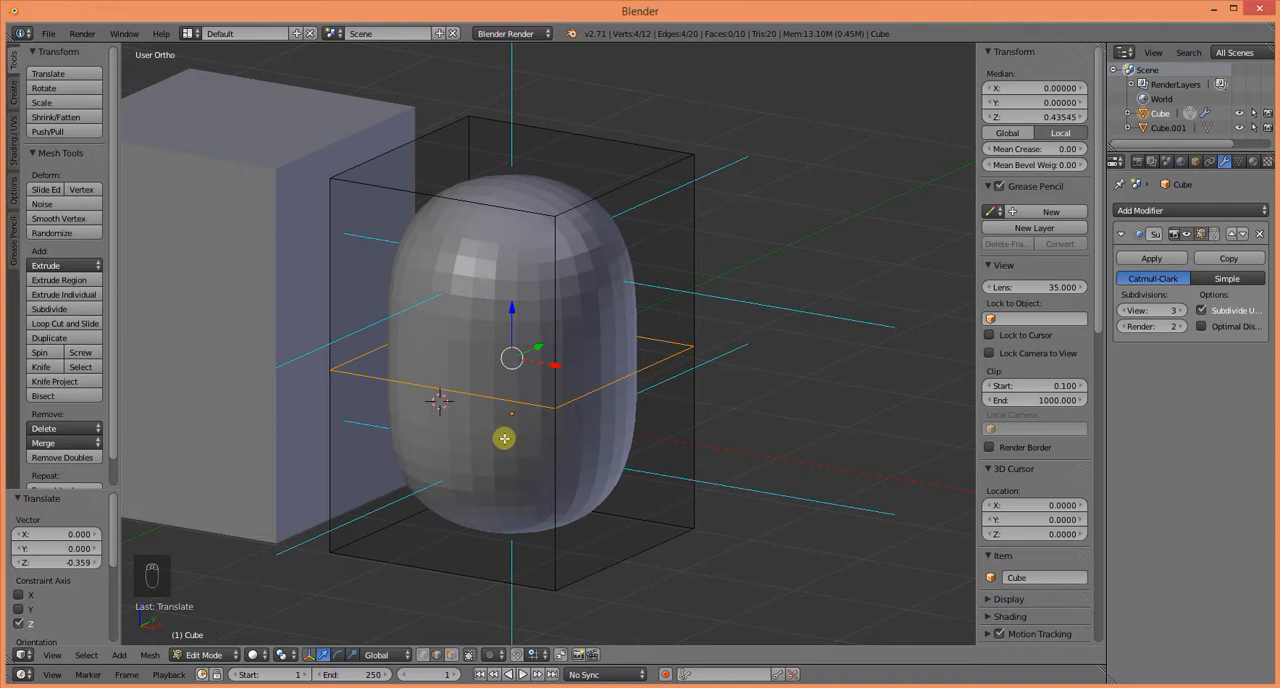
Step: Add a centred vertical loop cut around the subdivided cage at X 0, without sliding it
key(ctrl+r)
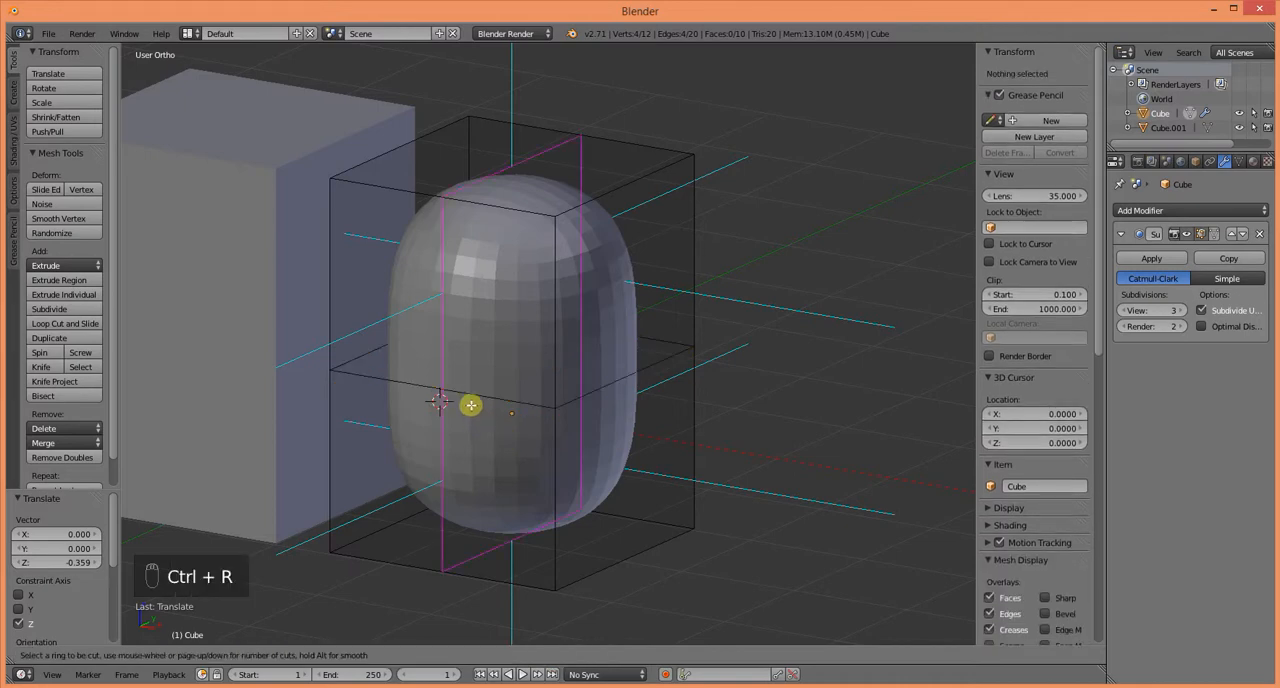
click(471, 404)
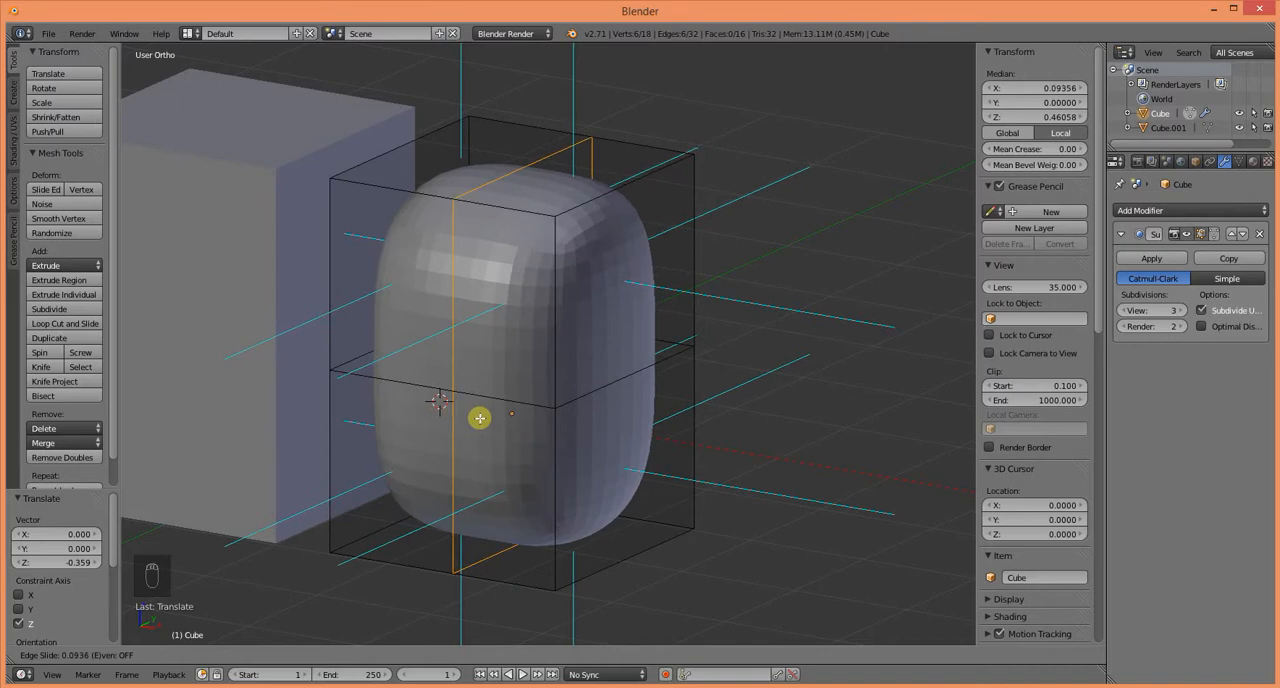
right_click(480, 418)
Step: Select the vertical edges of the new loop on both opposite sides and scale them apart about 1.32 along Y
middle_drag(507, 459, 334, 523)
key(a)
right_click(379, 464)
shift+right_click(383, 520)
shift+right_click(714, 389)
shift+right_click(722, 466)
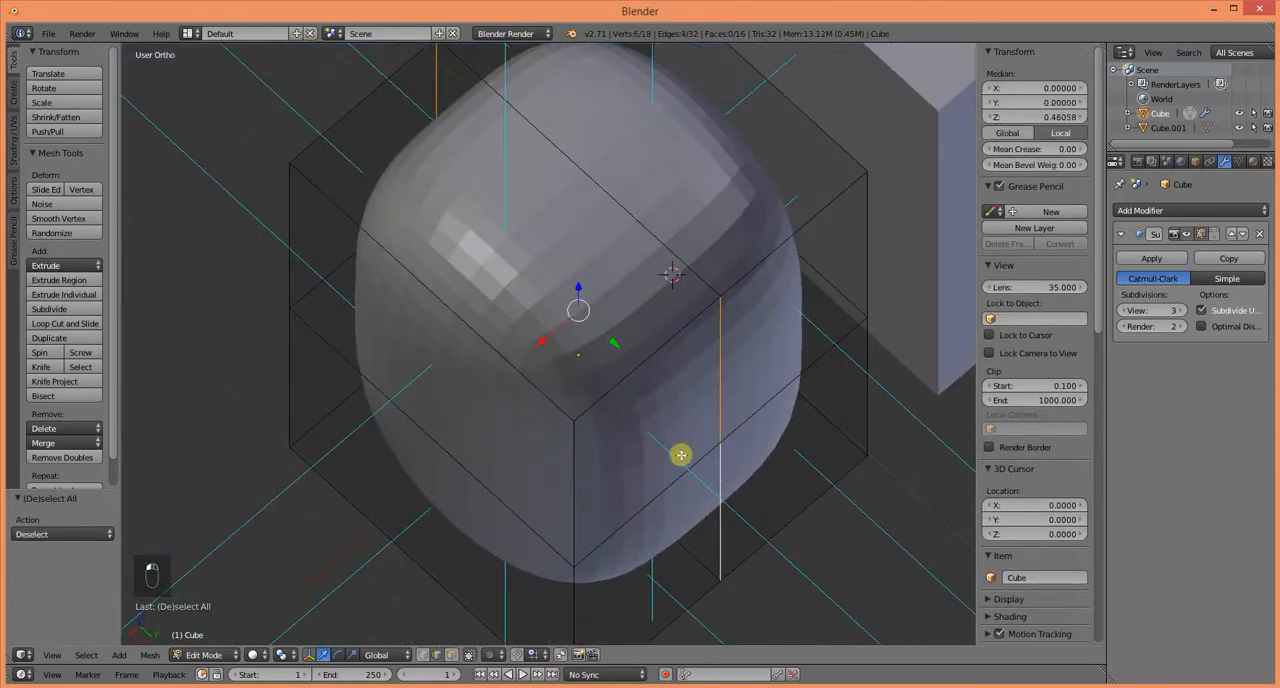
key(s)
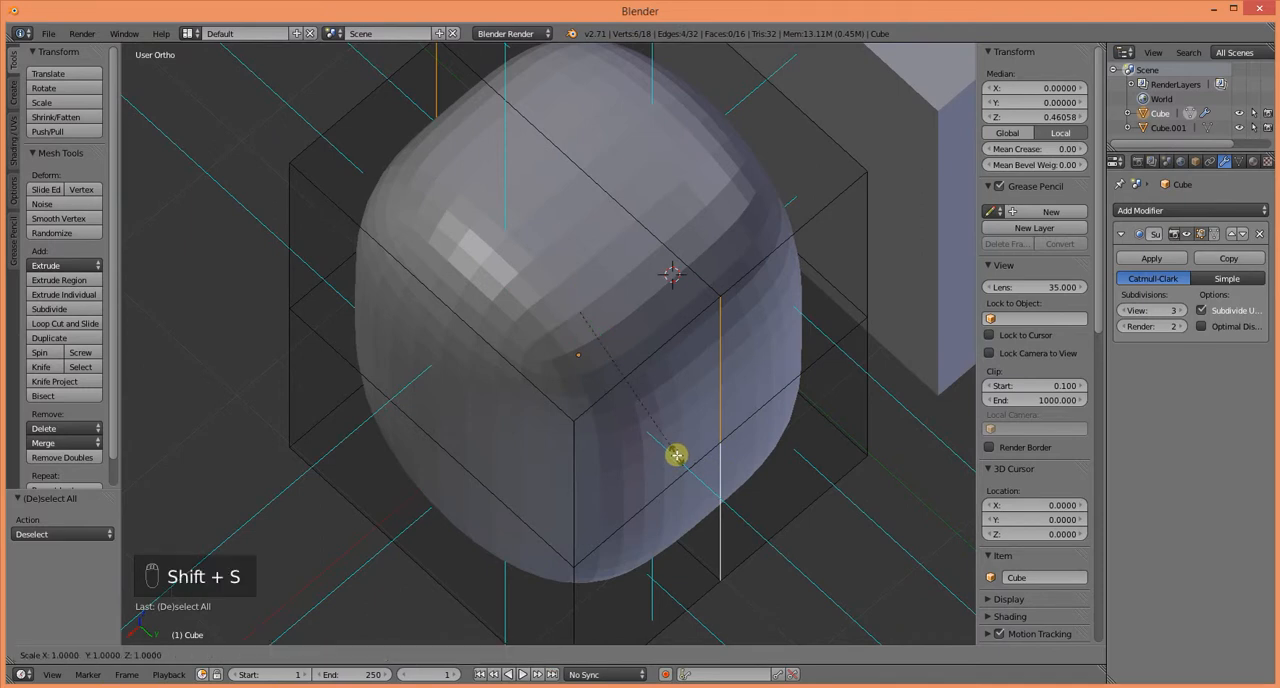
middle_click(676, 455)
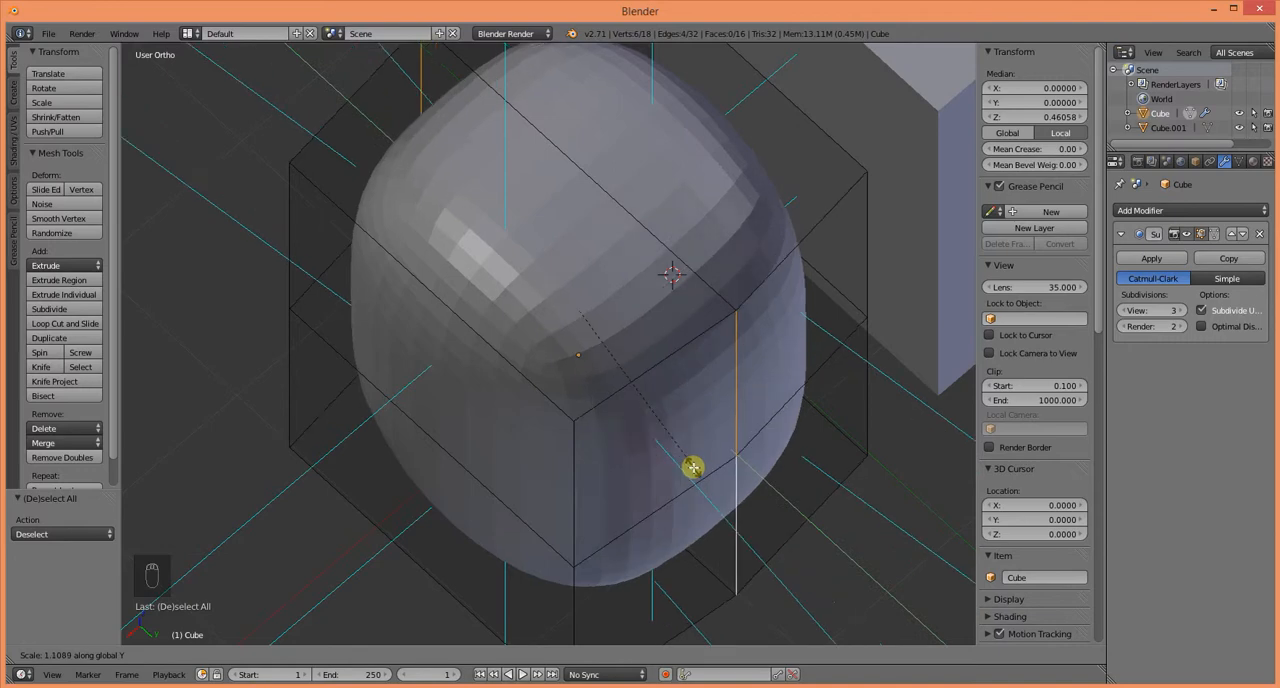
click(722, 487)
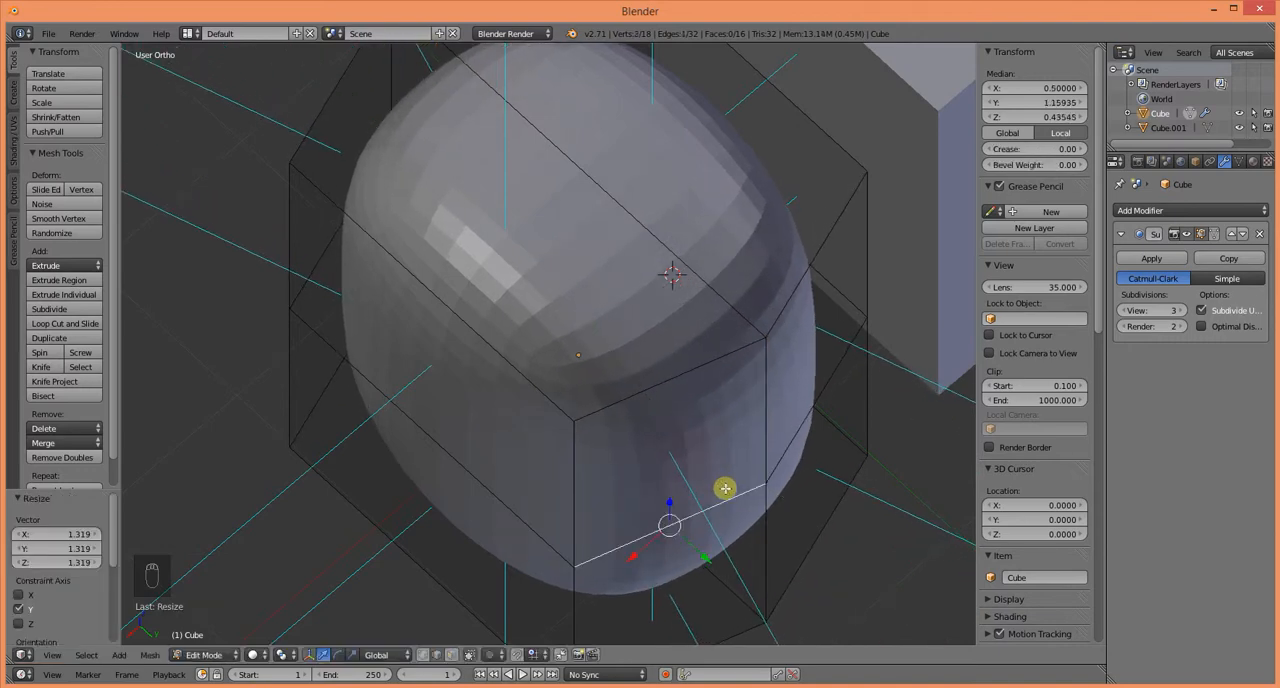
Step: Viewing the cage from above, add a second centred vertical loop cut at Y 0, perpendicular to the first
middle_drag(569, 437, 709, 386)
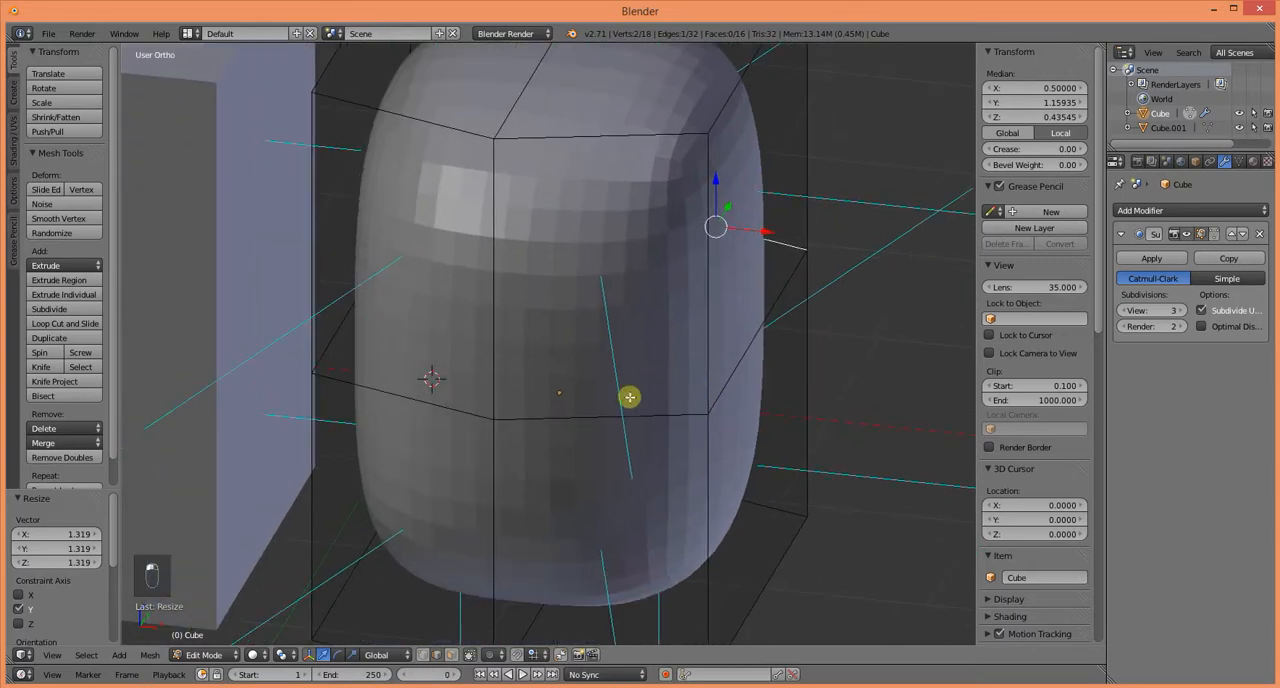
middle_drag(567, 420, 371, 390)
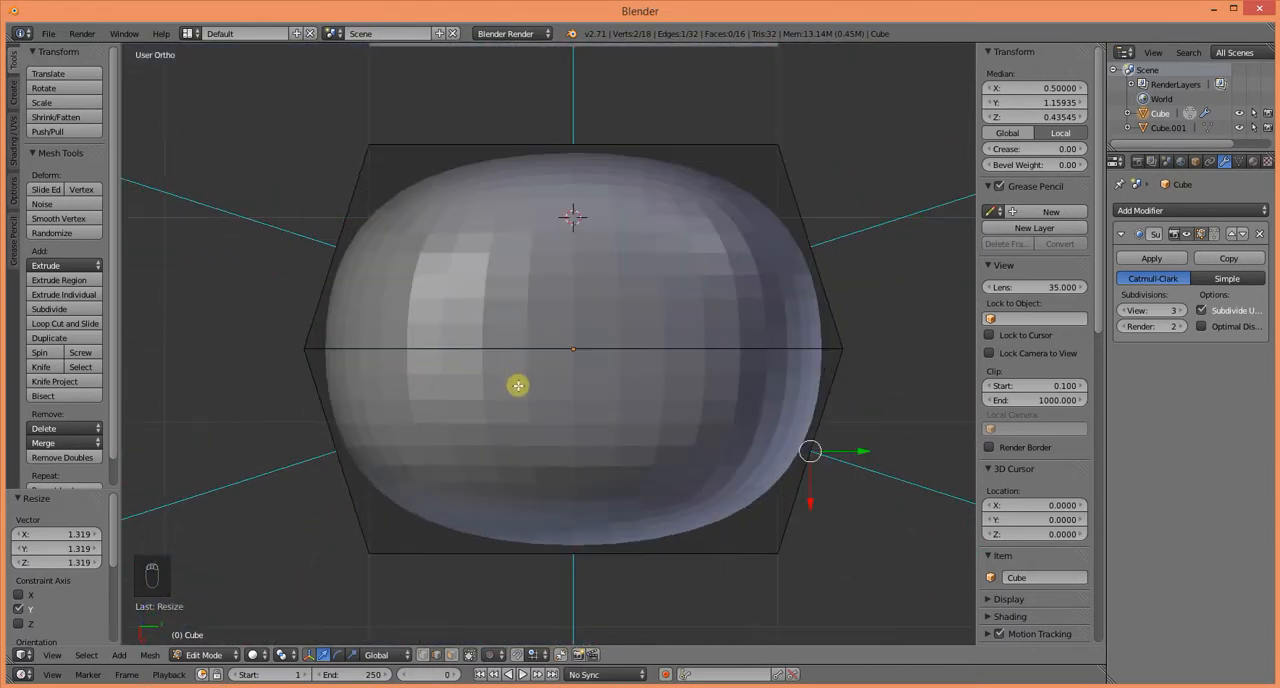
key(ctrl+r)
click(573, 350)
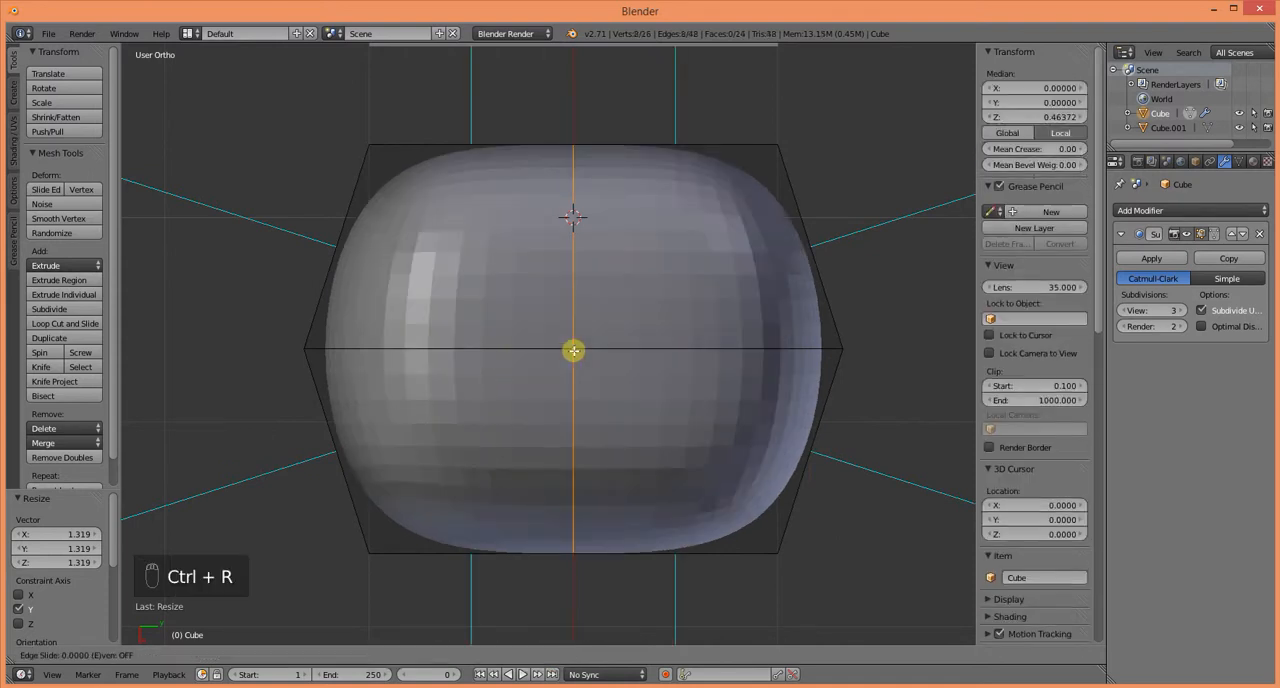
click(574, 350)
Step: Scale the second vertical loop by 1.35 along X and inspect the rounder cylinder-like shape at an angle
key(s)
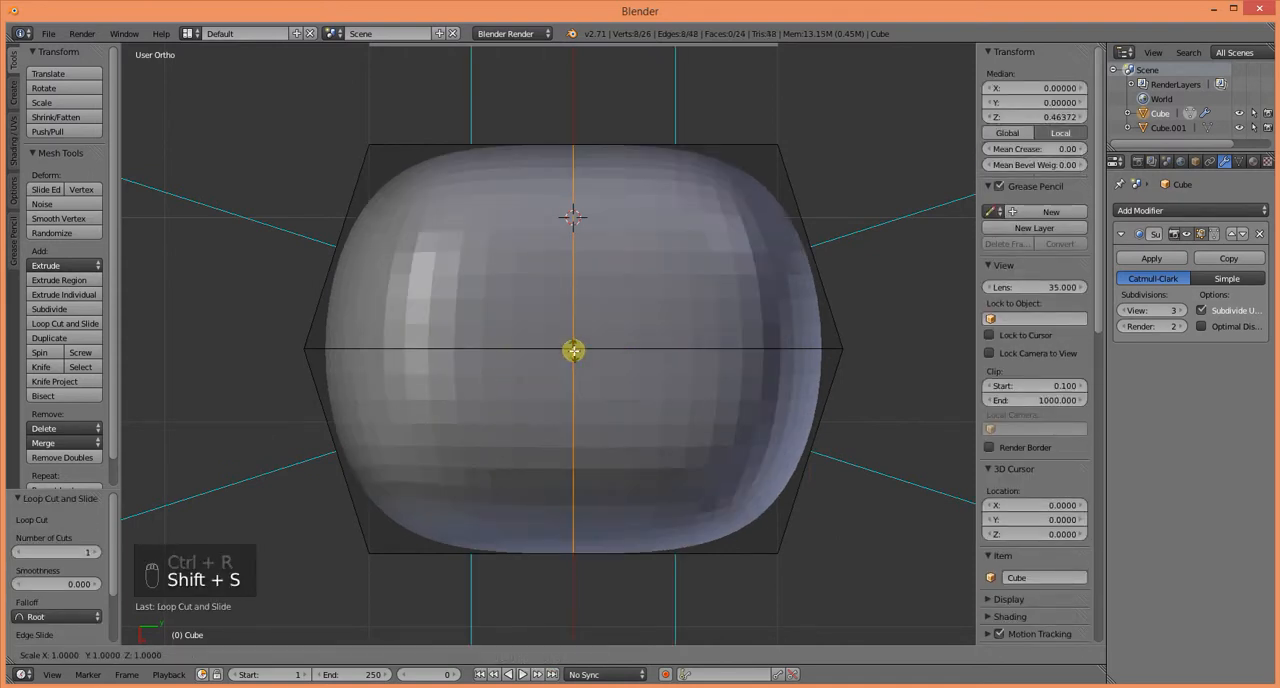
key(x)
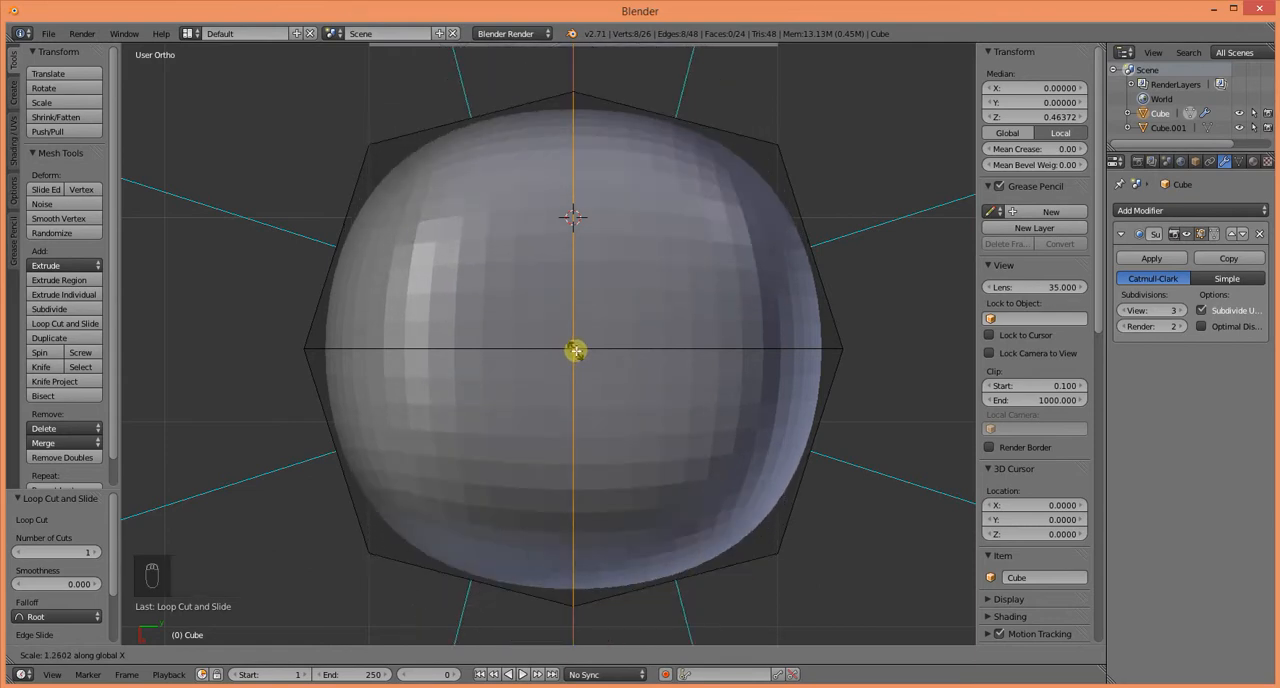
right_click(576, 351)
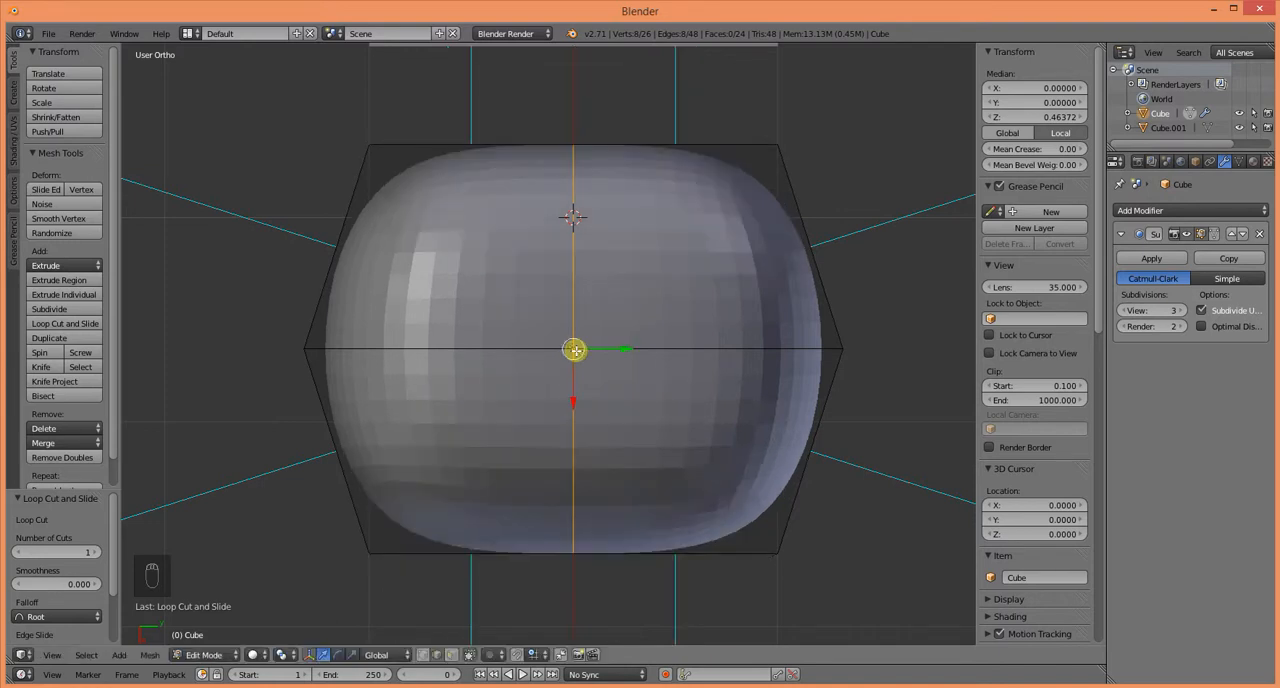
key(s)
key(x)
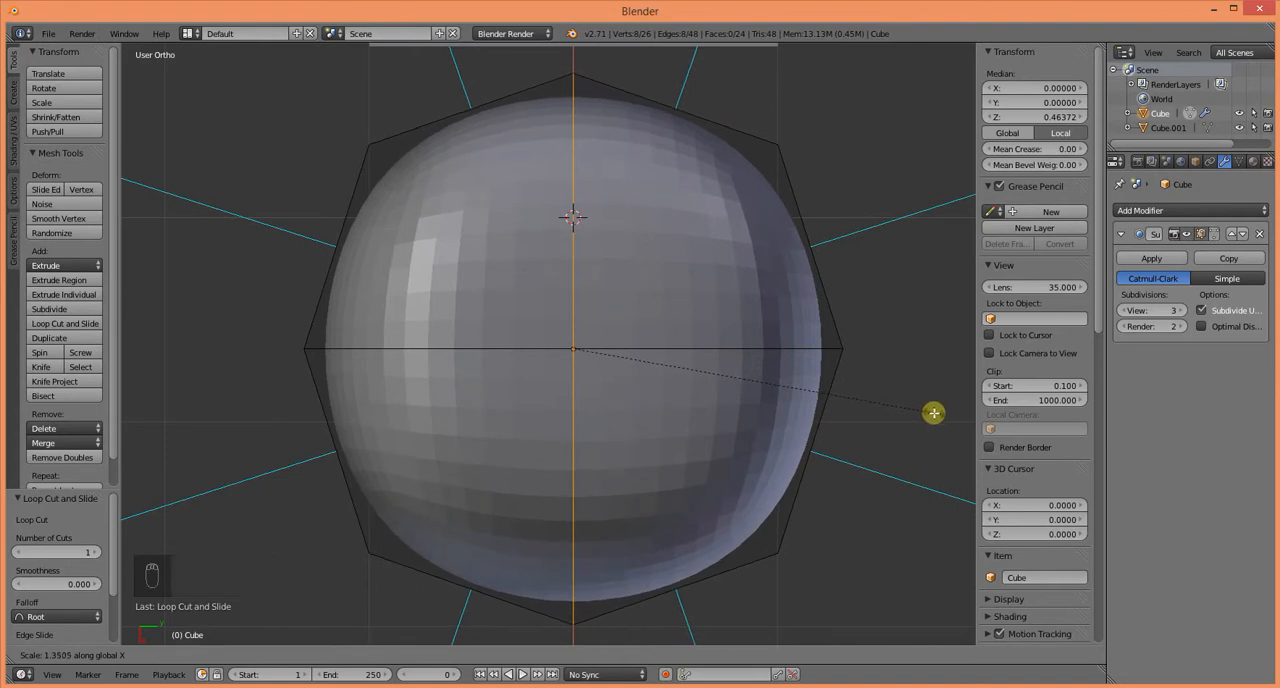
click(933, 413)
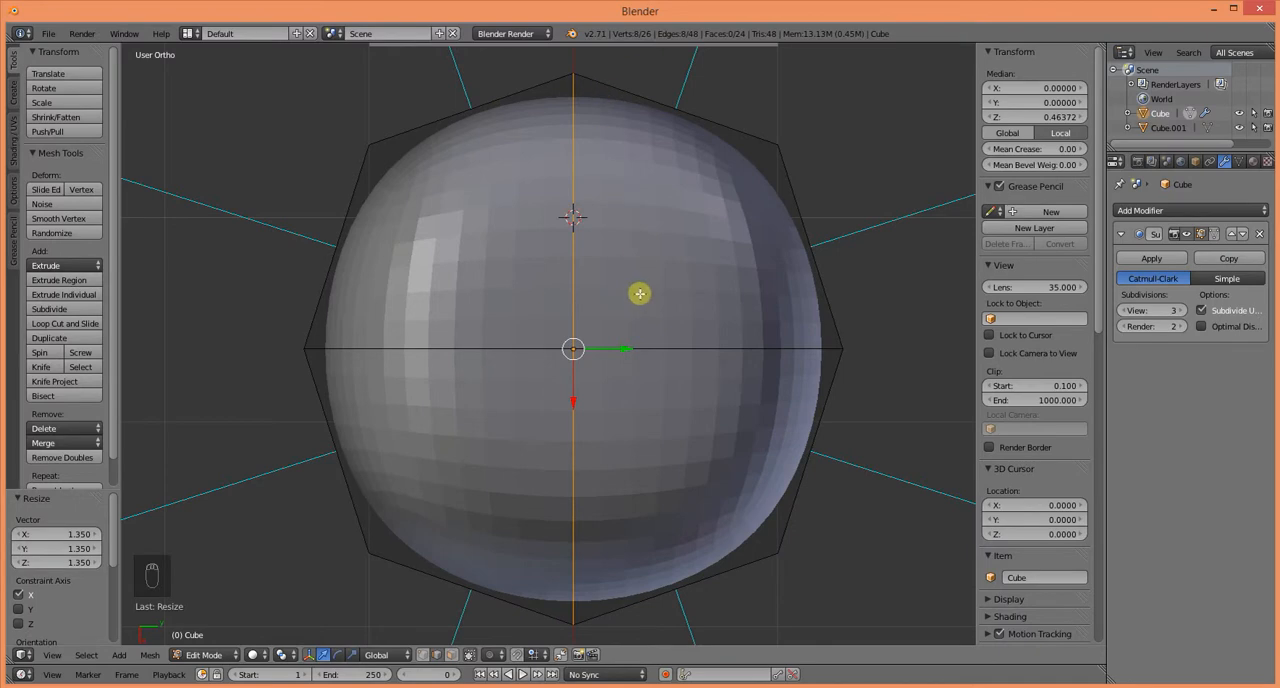
middle_drag(640, 293, 547, 330)
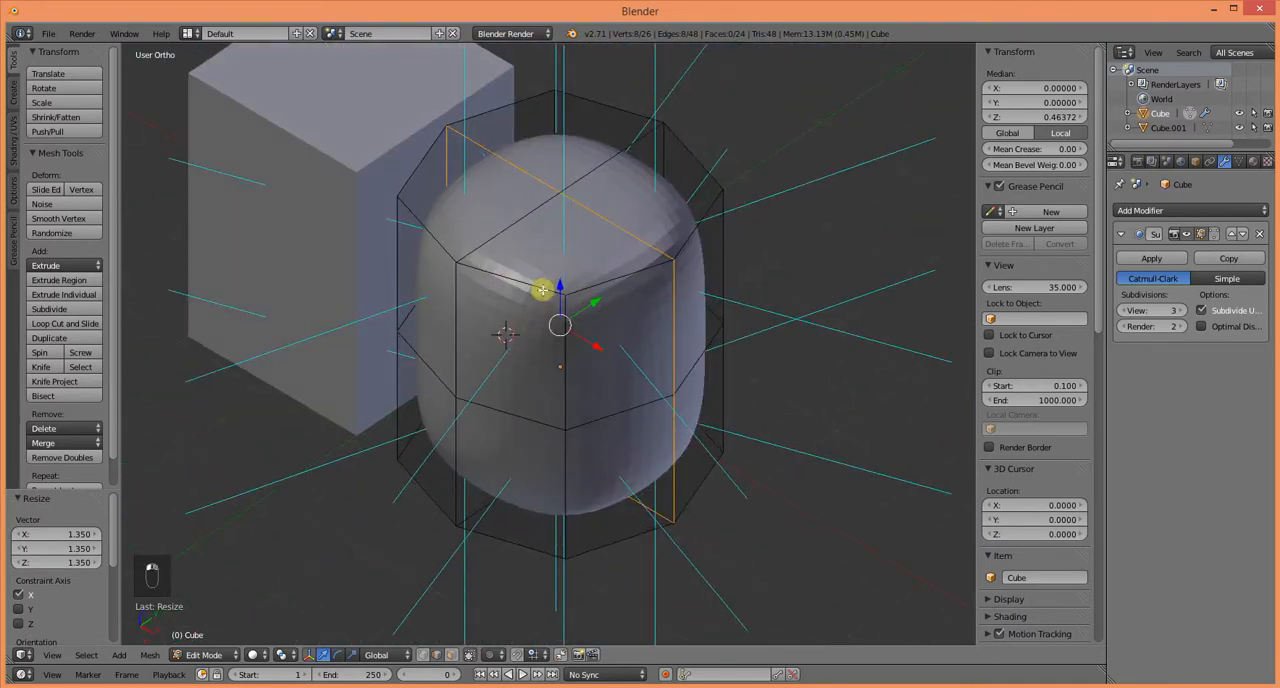
middle_drag(544, 285, 510, 419)
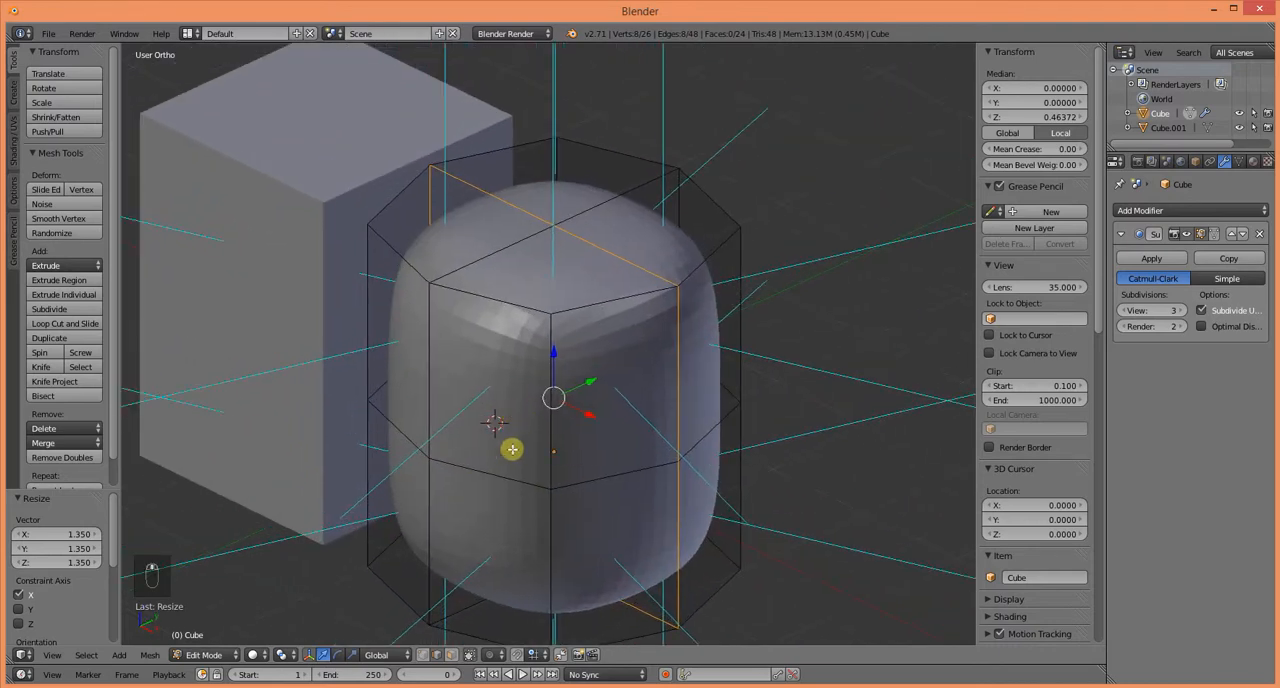
Step: Undo the loop scalings and both vertical loop cuts, returning to the cage with only the horizontal loop selected
key(ctrl+z)
key(ctrl+z)
key(ctrl+z)
key(ctrl+z)
key(ctrl+z)
key(ctrl+z)
key(ctrl+z)
key(ctrl+z)
key(ctrl+z)
key(ctrl+z)
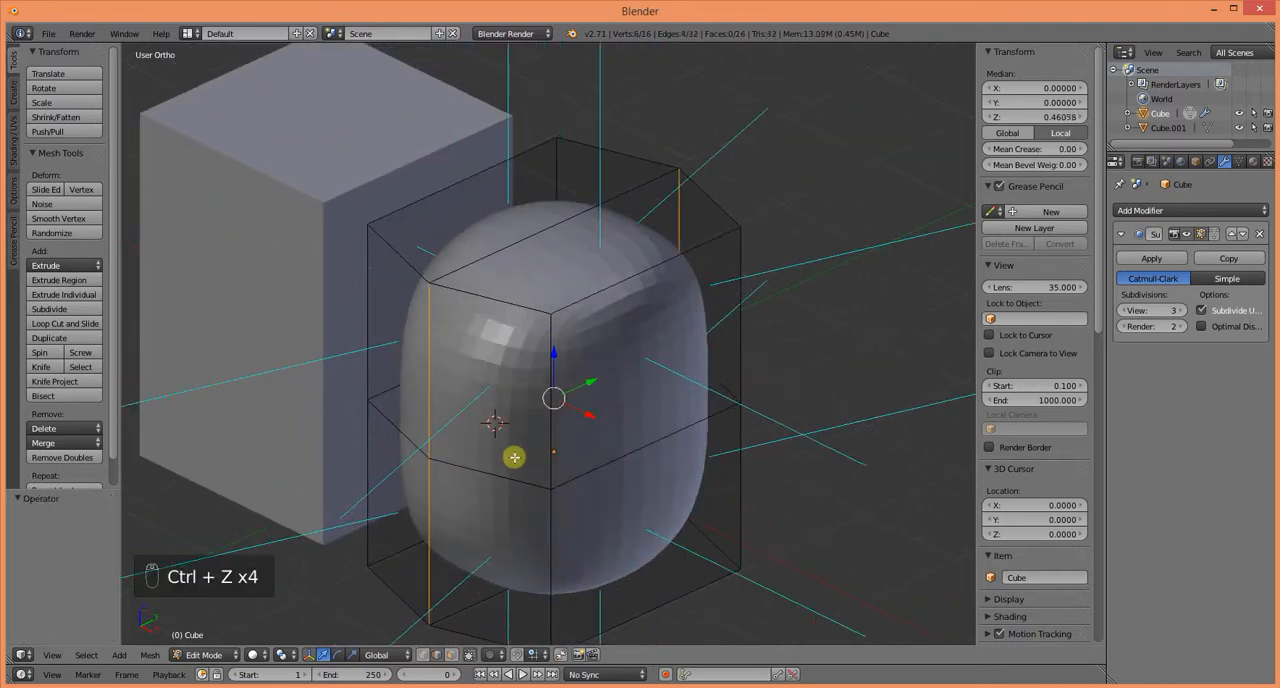
key(ctrl+z)
key(ctrl+z)
key(ctrl+z)
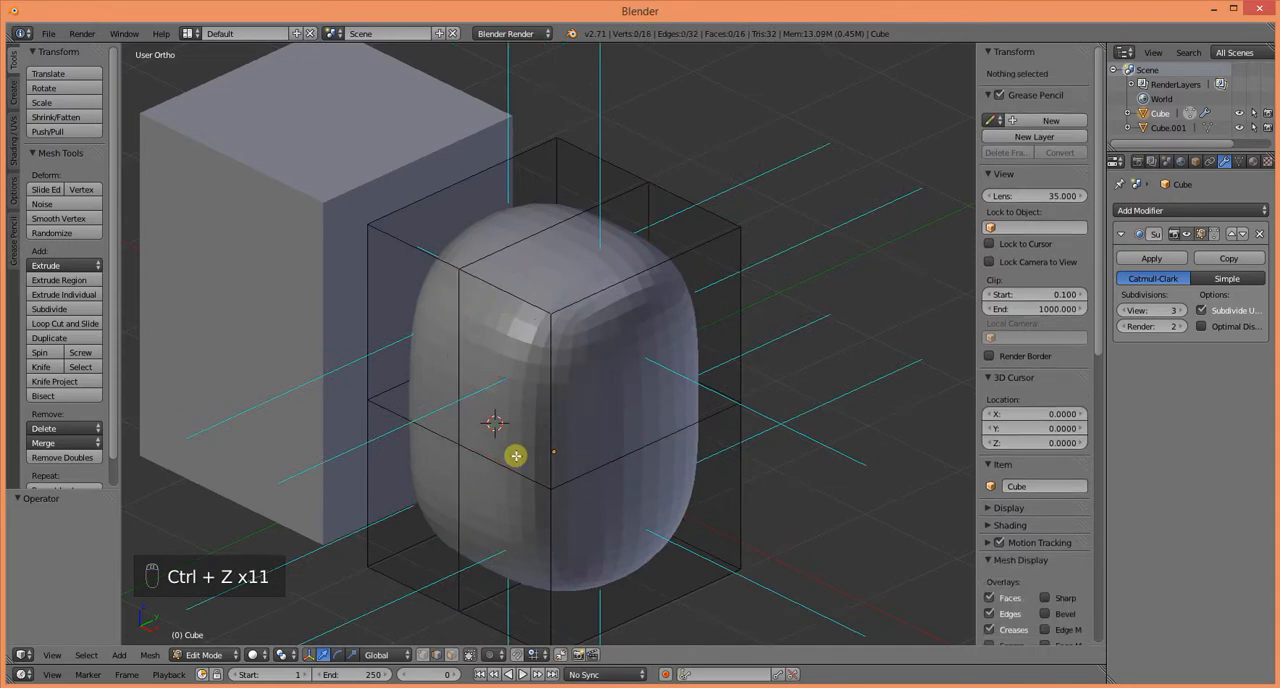
middle_drag(517, 455, 483, 476)
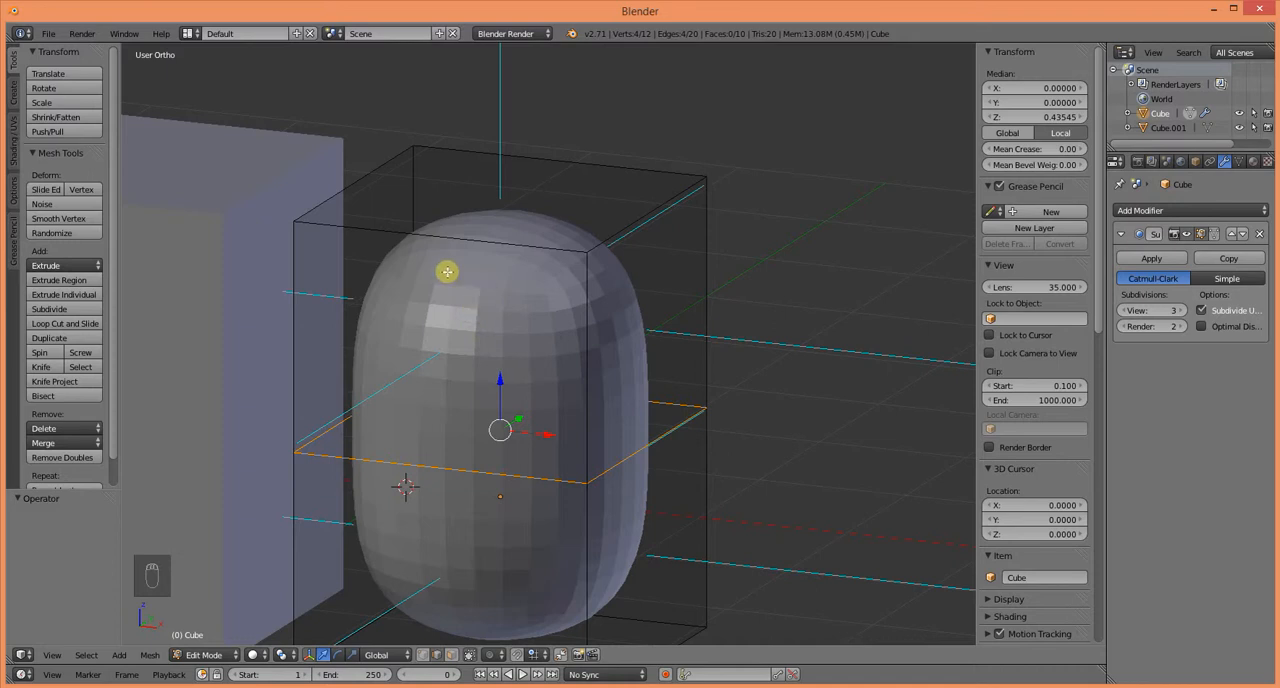
Step: Try raising the horizontal edge loop about 1.28 along Z and undo the move
drag(497, 391, 511, 255)
right_click(511, 255)
right_click(511, 255)
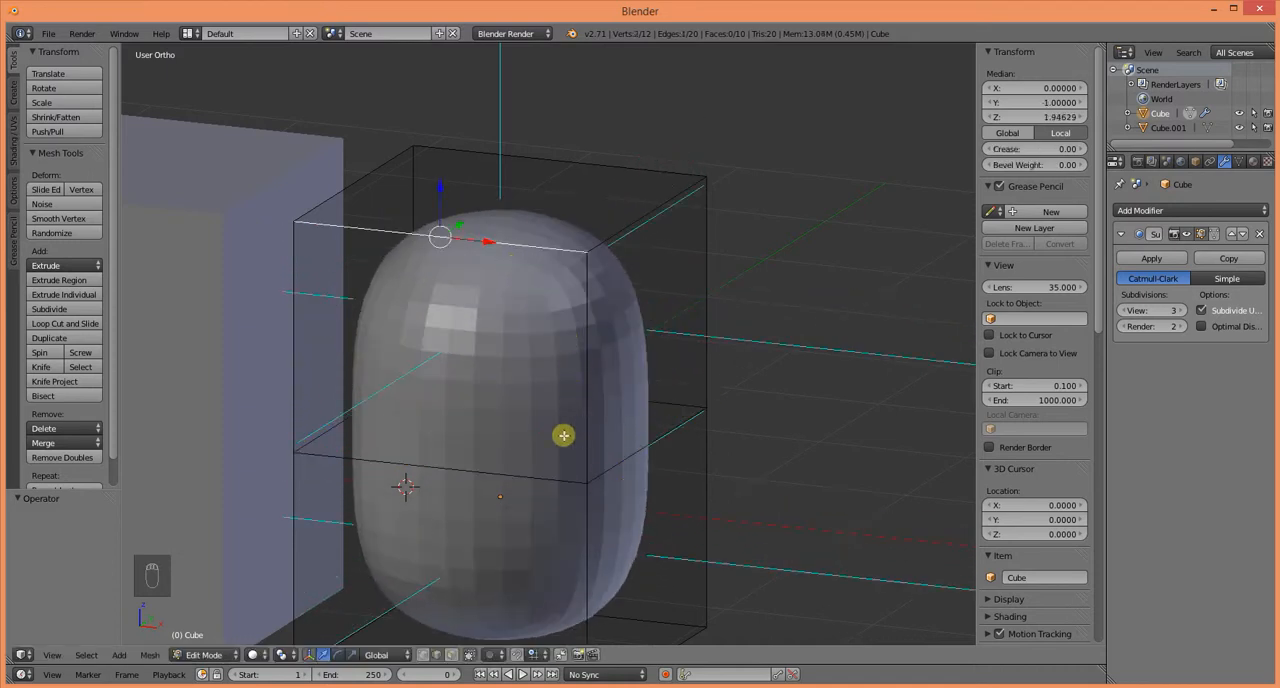
key(ctrl+z)
drag(497, 392, 521, 190)
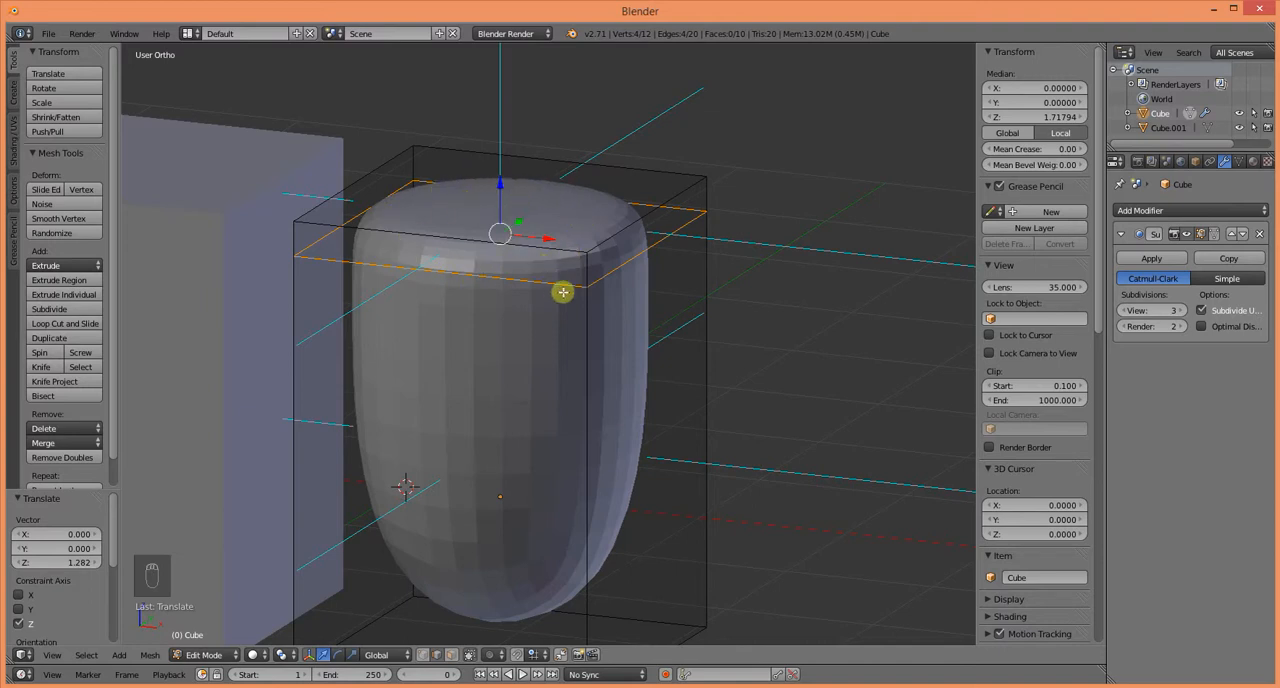
key(ctrl+z)
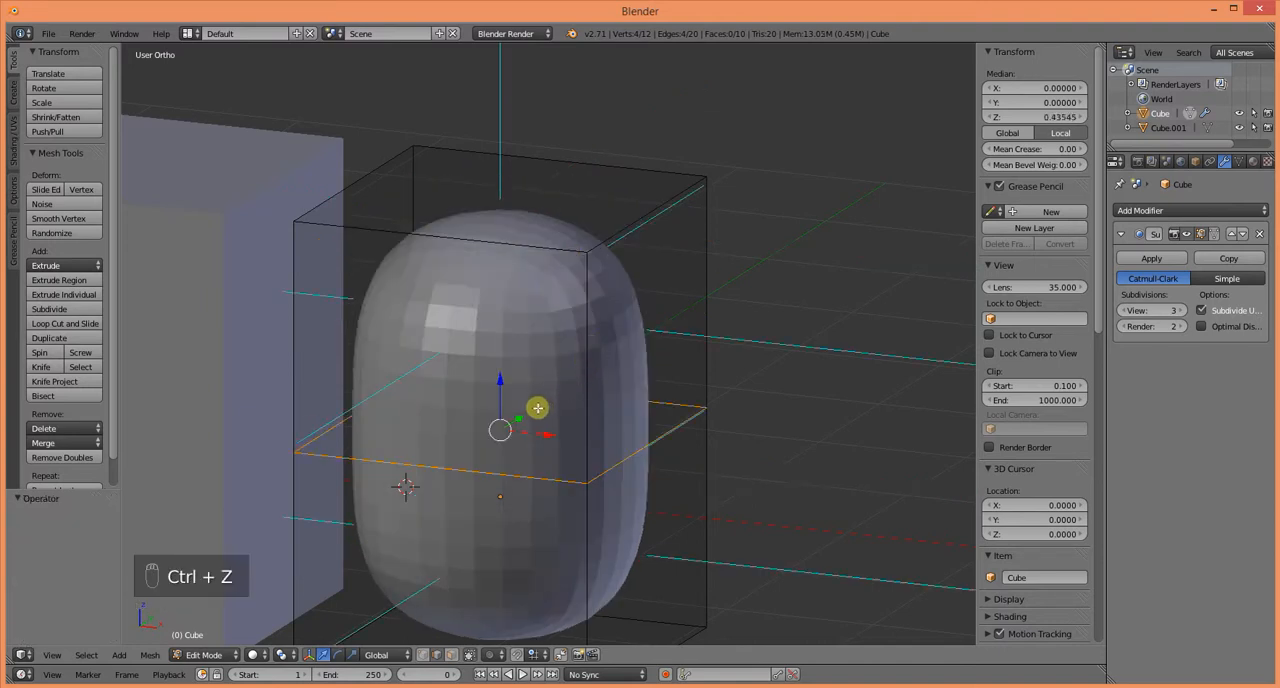
Step: Add a vertical loop cut across the cage's front and slide it by 1.0 onto the side edge in positive X
key(shift+r)
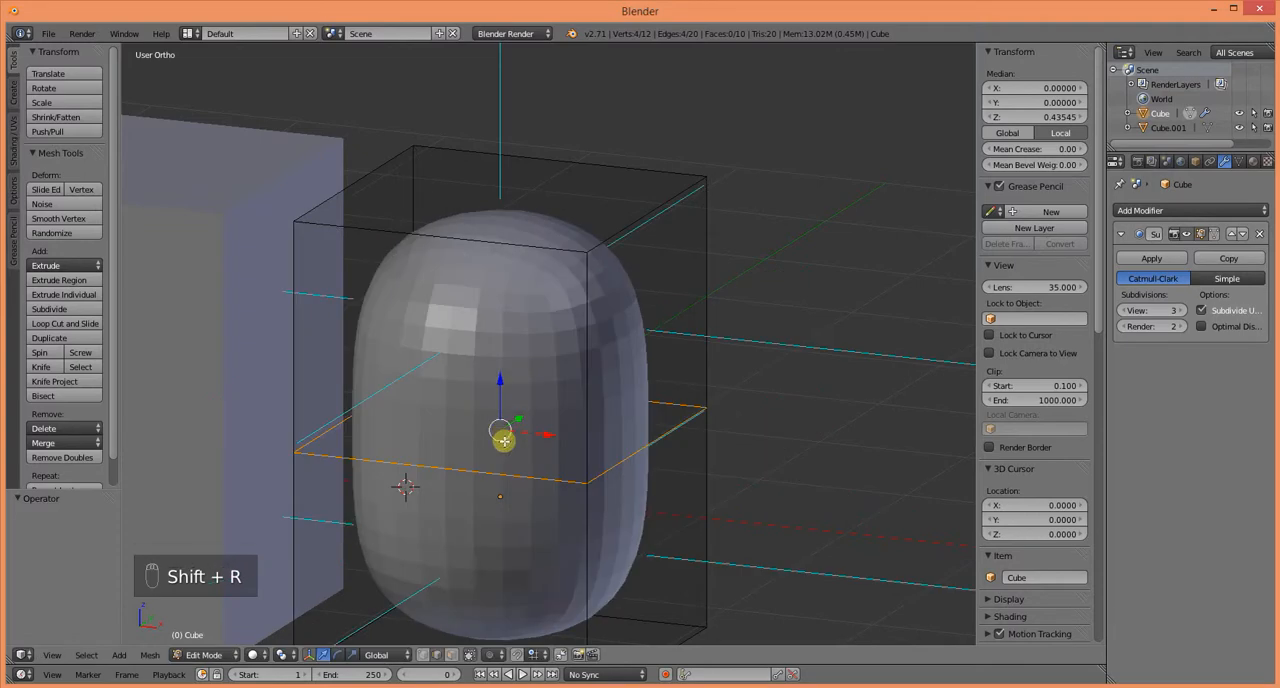
key(ctrl+r)
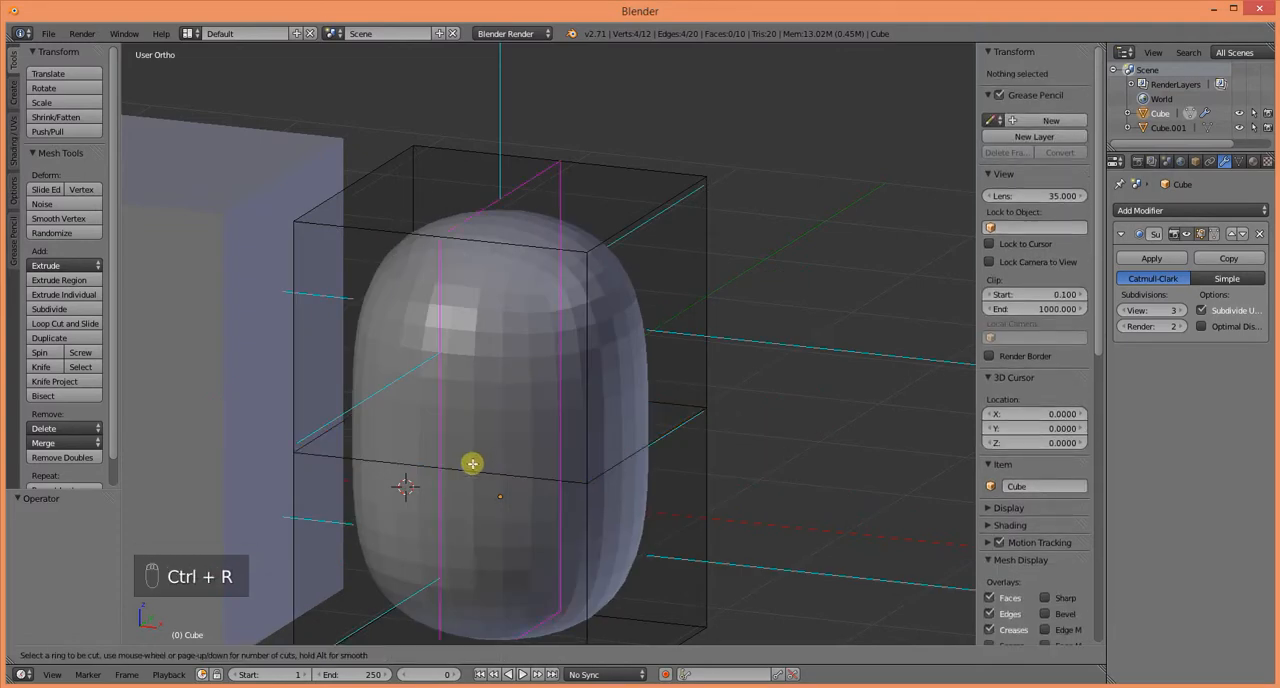
click(474, 464)
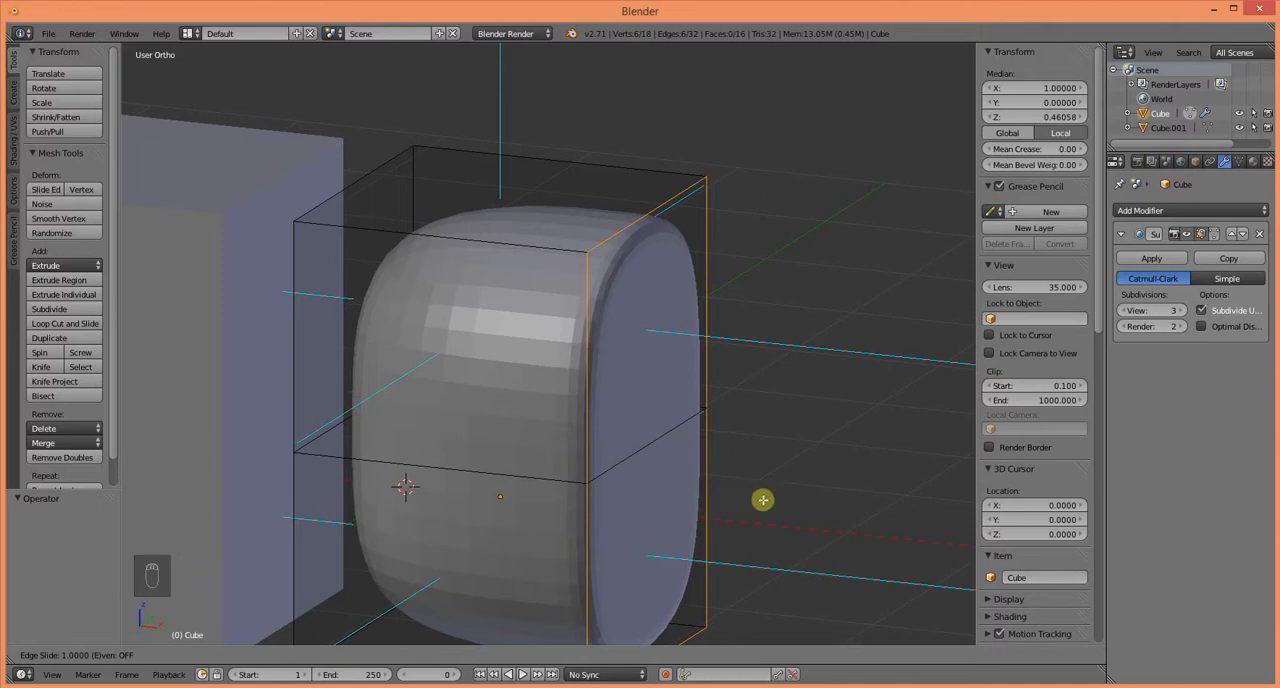
click(906, 467)
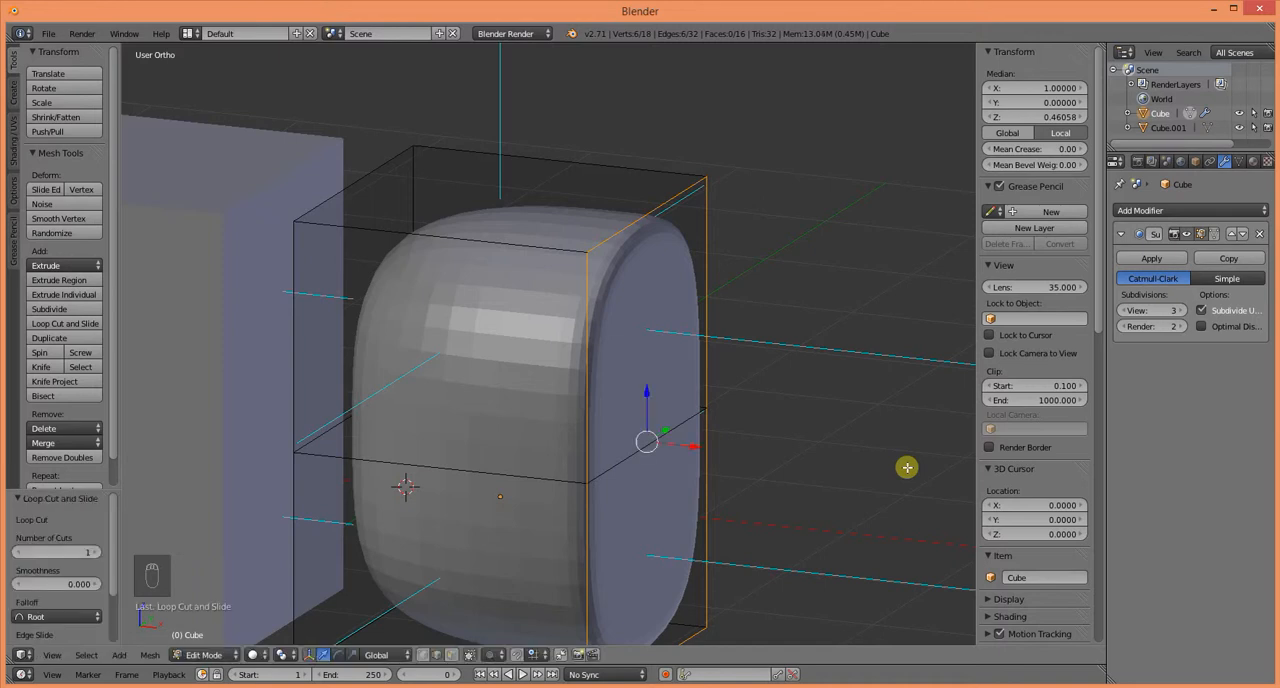
Step: Add a vertical loop cut across the cage's front and slide it by 1.0 onto the side edge in negative X
key(ctrl+r)
click(334, 449)
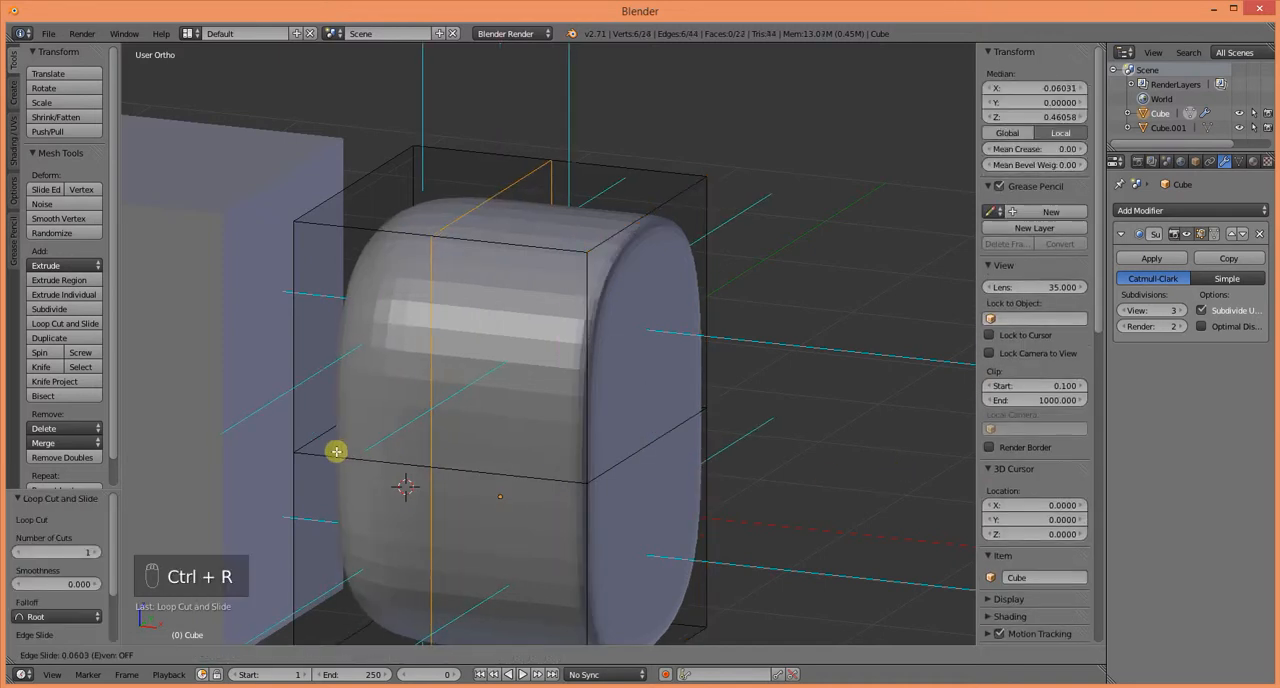
click(142, 435)
Step: Add a vertical loop cut across the cage's positive X side and slide it fully onto the edge in negative Y
middle_drag(320, 479, 456, 556)
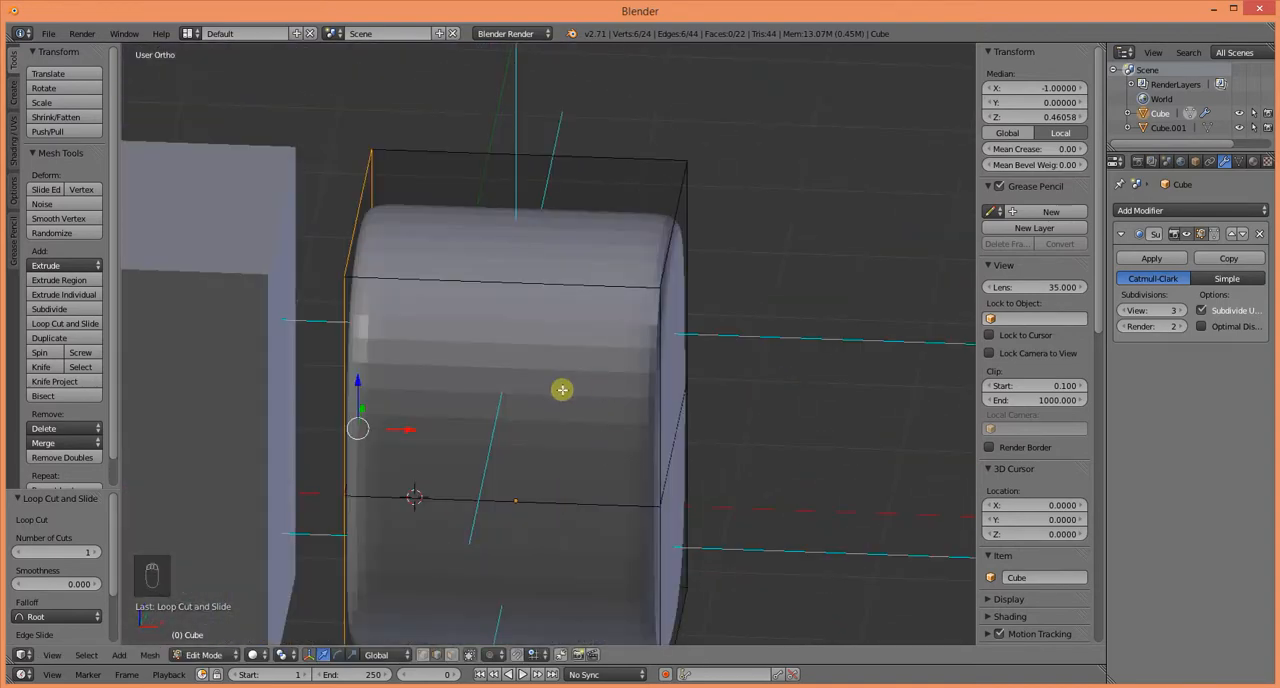
middle_drag(722, 460, 464, 437)
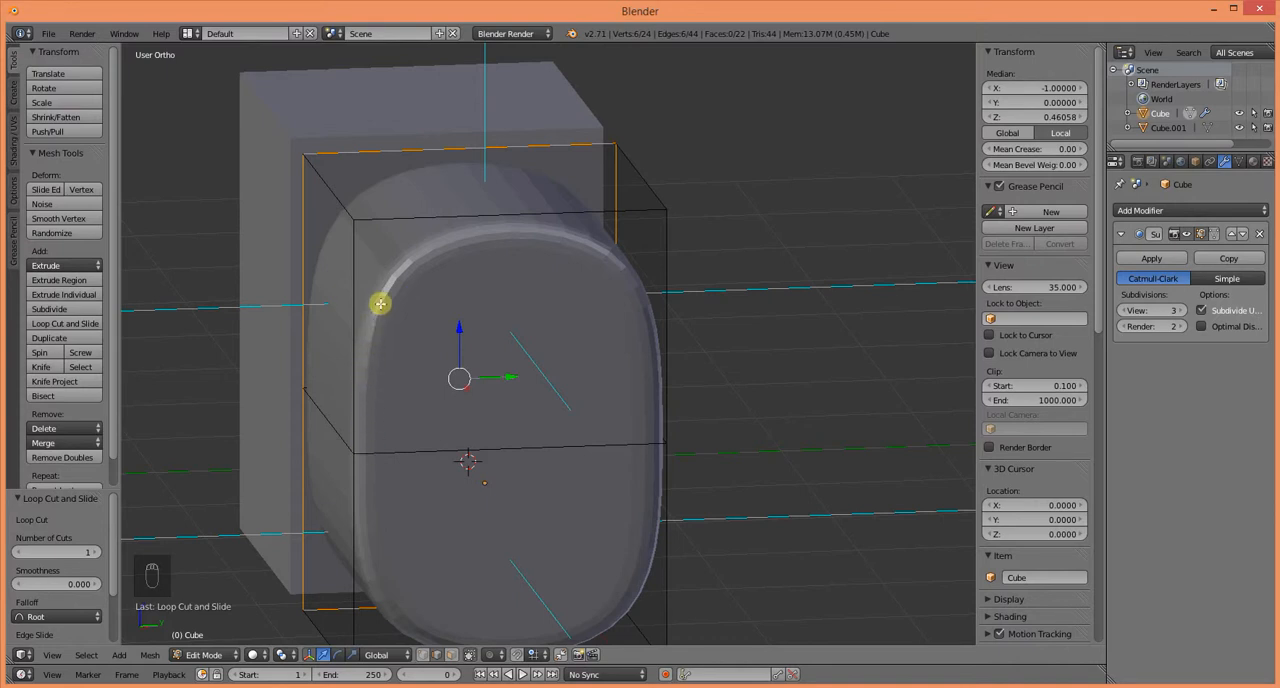
middle_drag(411, 506, 390, 501)
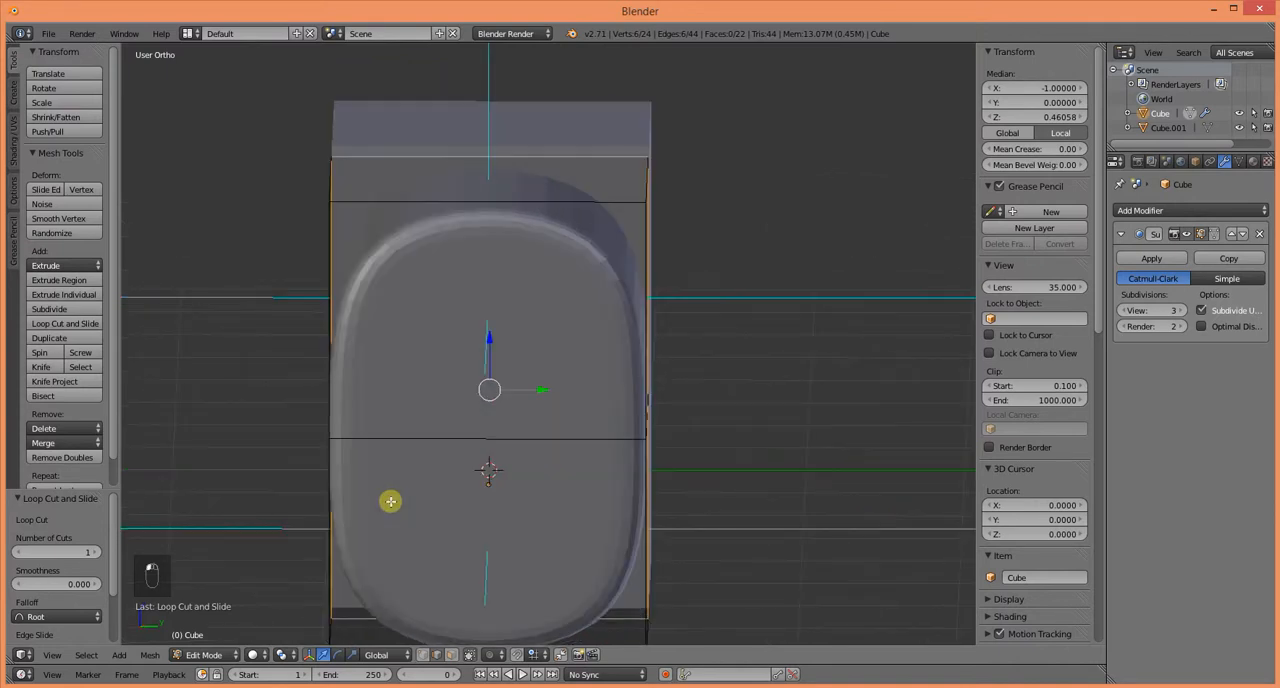
key(ctrl+r)
click(460, 429)
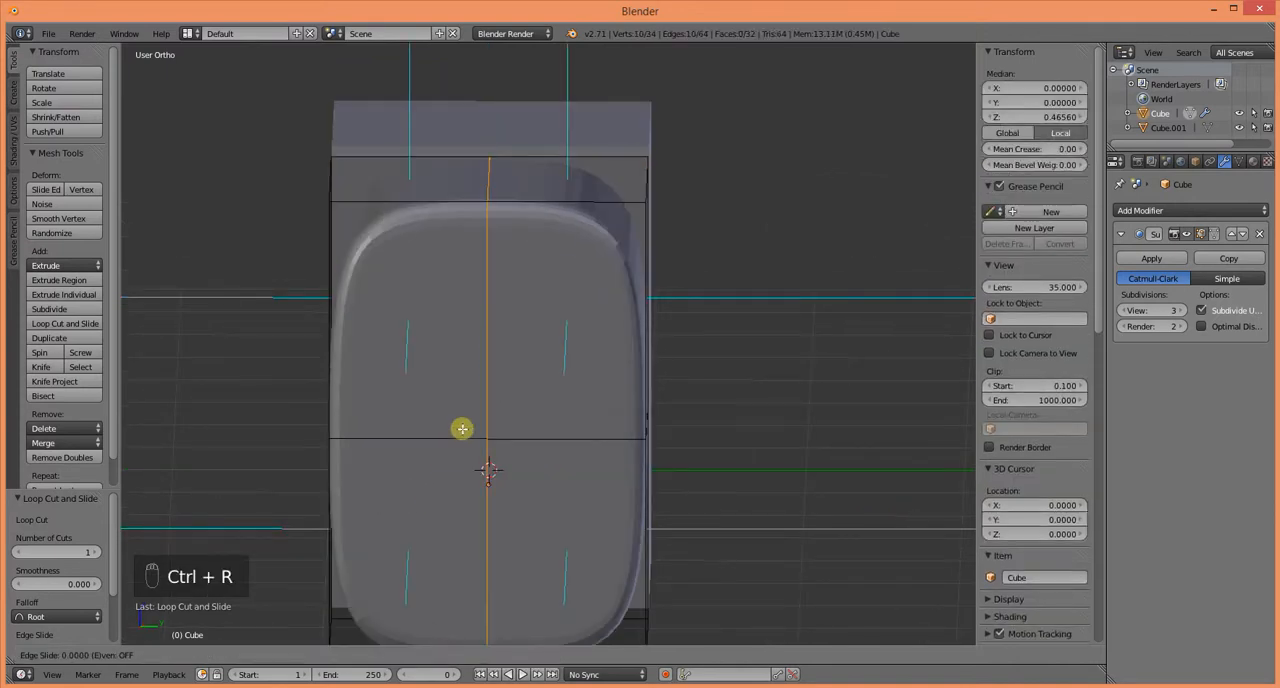
click(414, 443)
middle_drag(414, 443, 450, 477)
scroll(537, 474, down, 3)
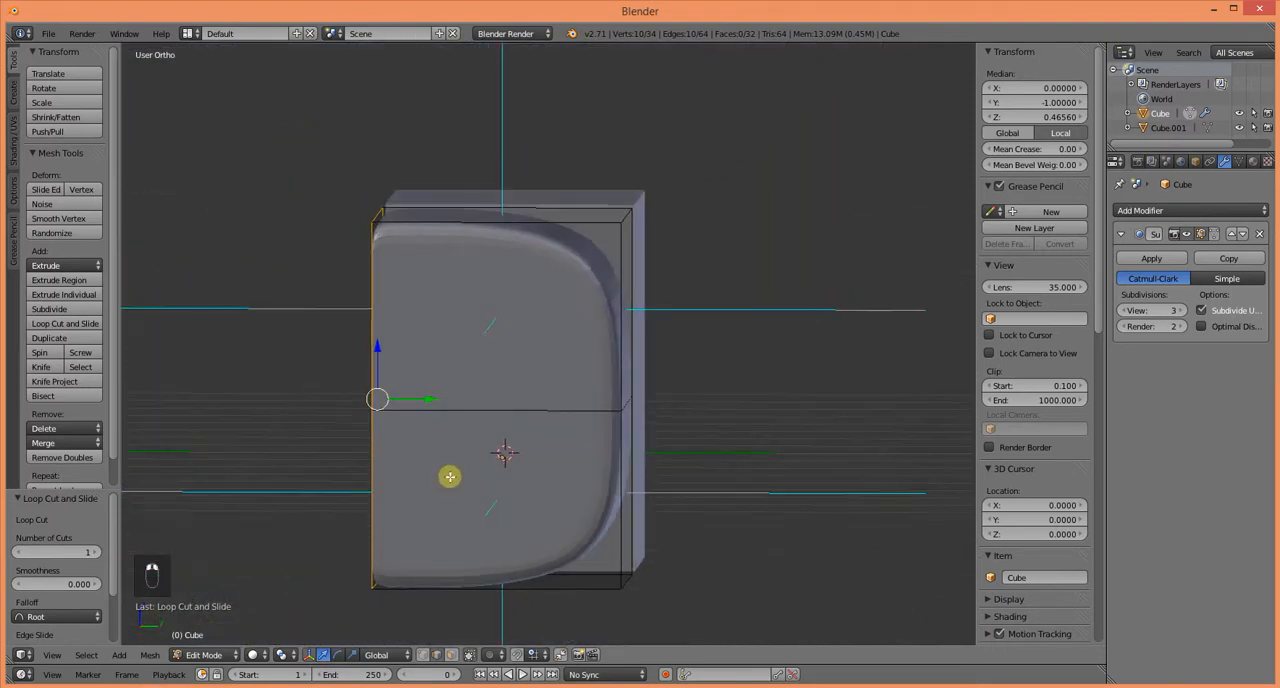
Step: Return to Object Mode and rotate the rounded cube 90° about the global X axis
key(Tab)
key(shift+r)
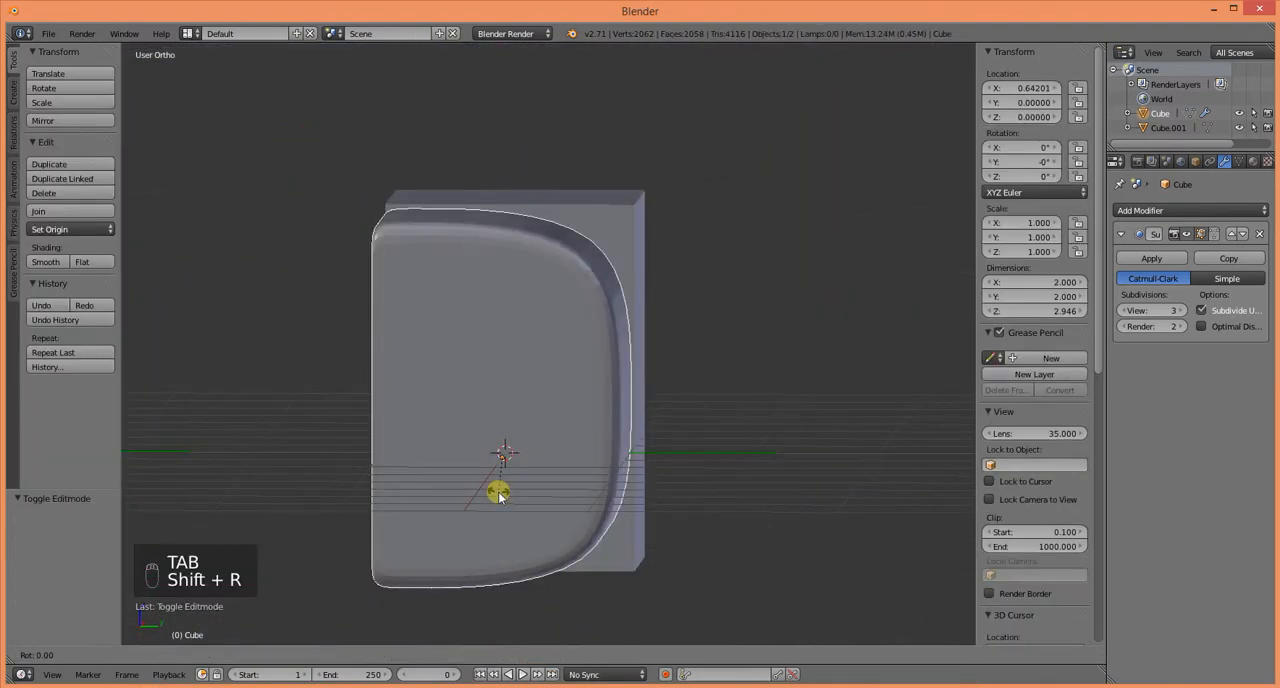
text(x90)
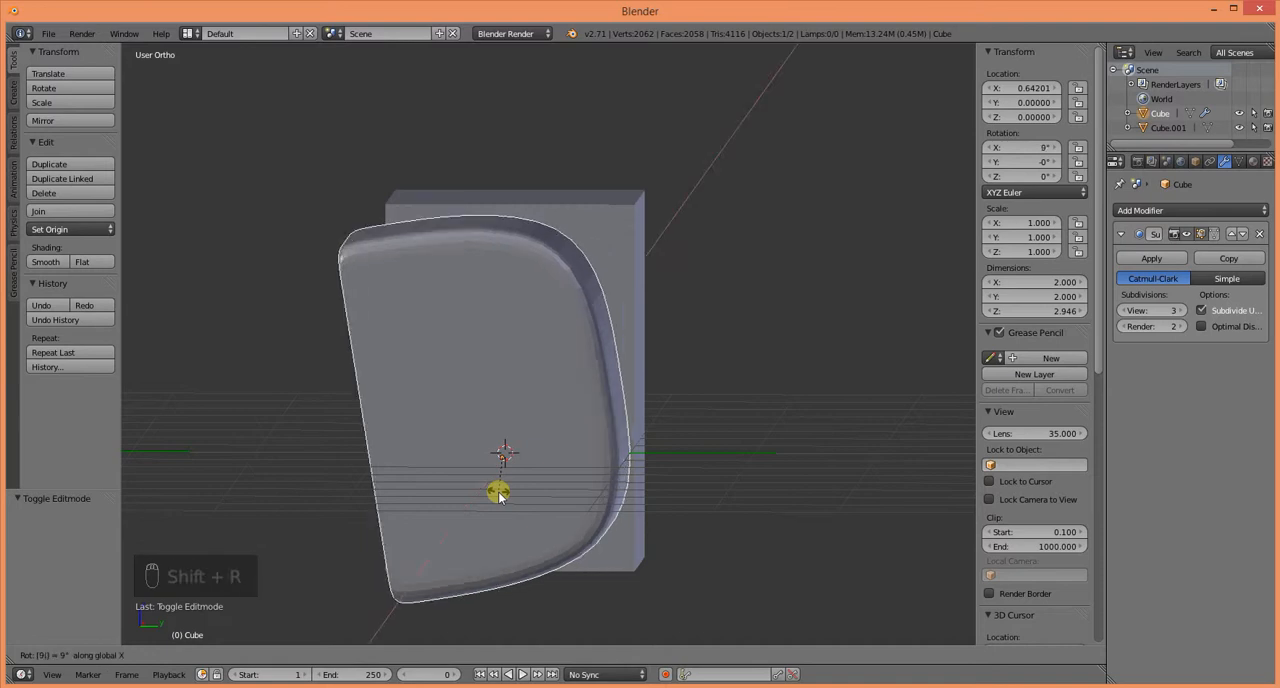
key(Return)
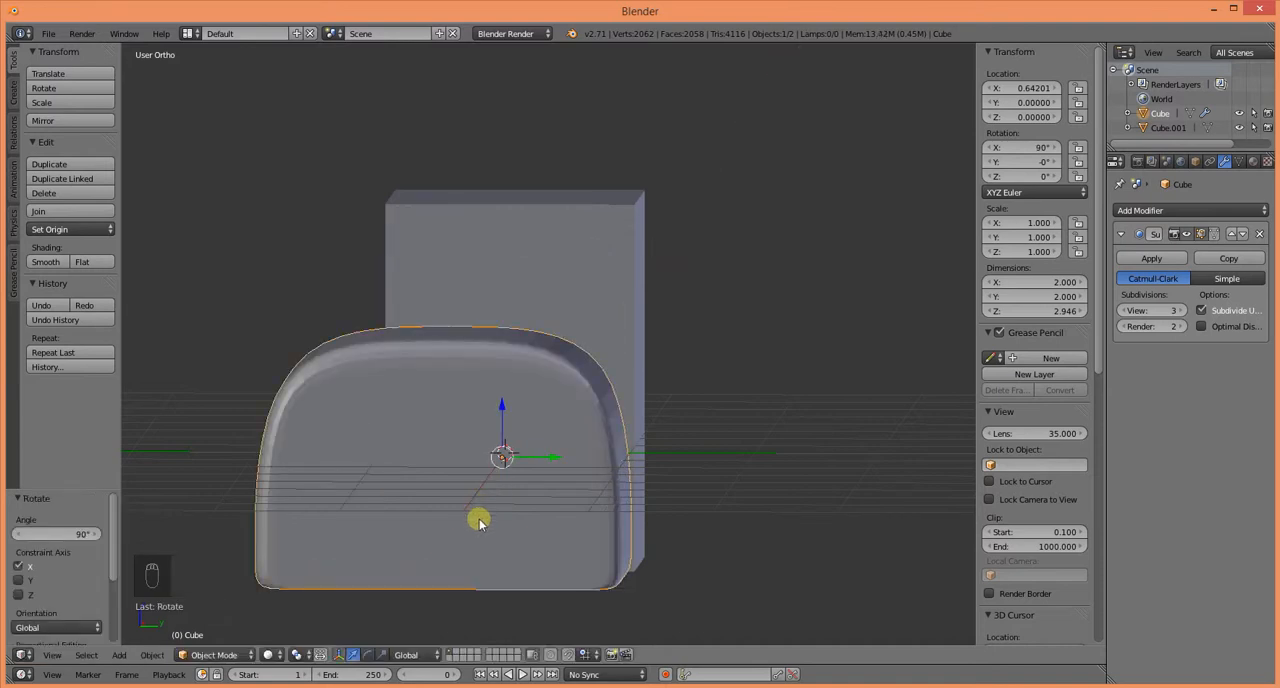
Step: Apply the Subdivision Surface modifier to the rotated cube and open its mesh in Edit Mode
middle_drag(479, 521, 506, 494)
scroll(391, 500, up, 4)
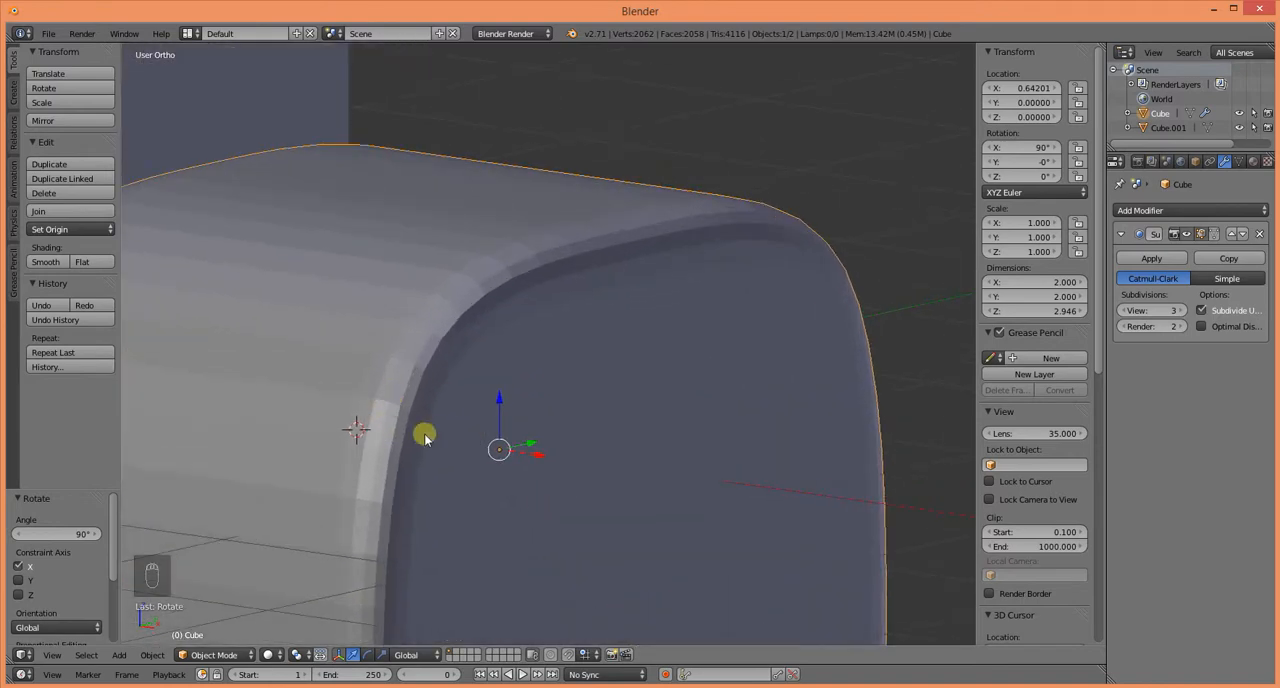
middle_drag(396, 483, 320, 490)
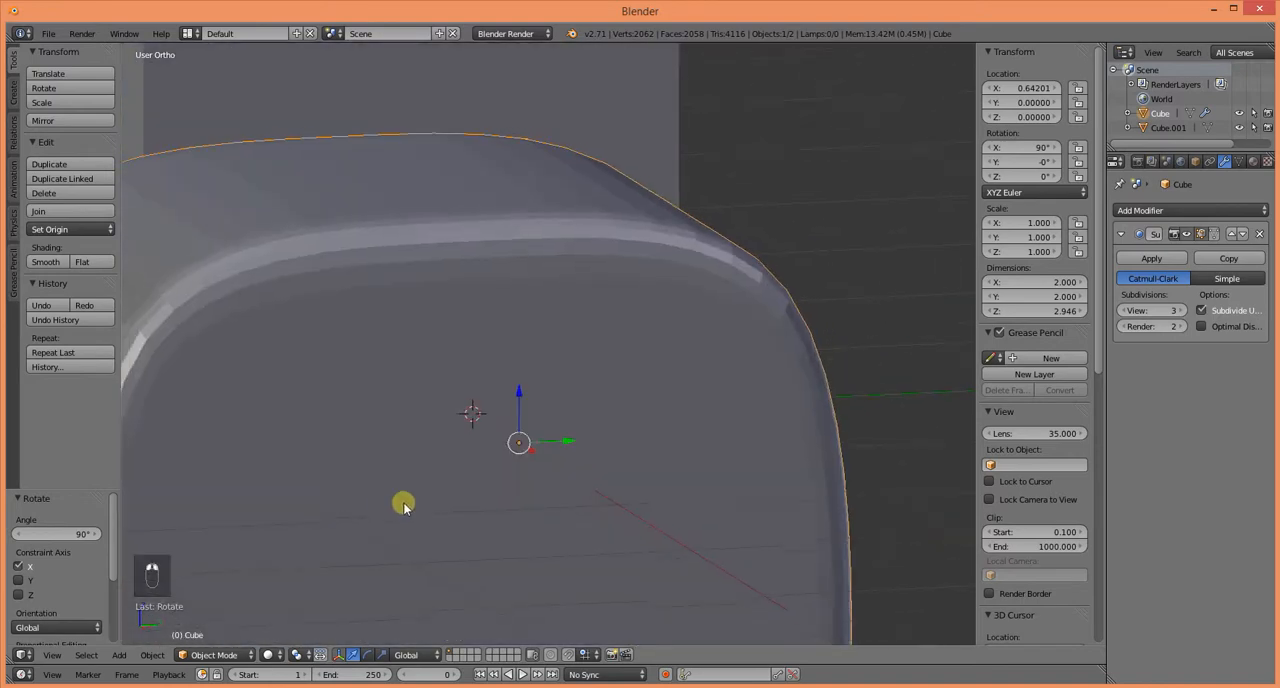
scroll(380, 515, down, 2)
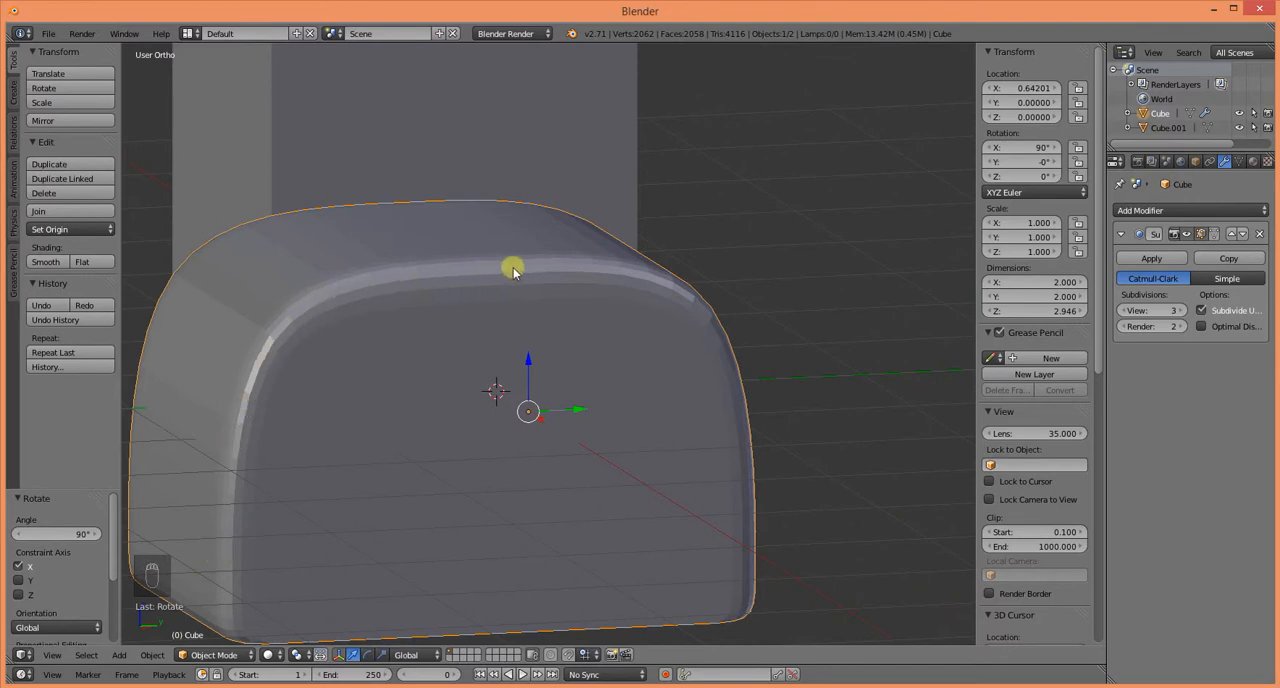
click(1145, 260)
key(Tab)
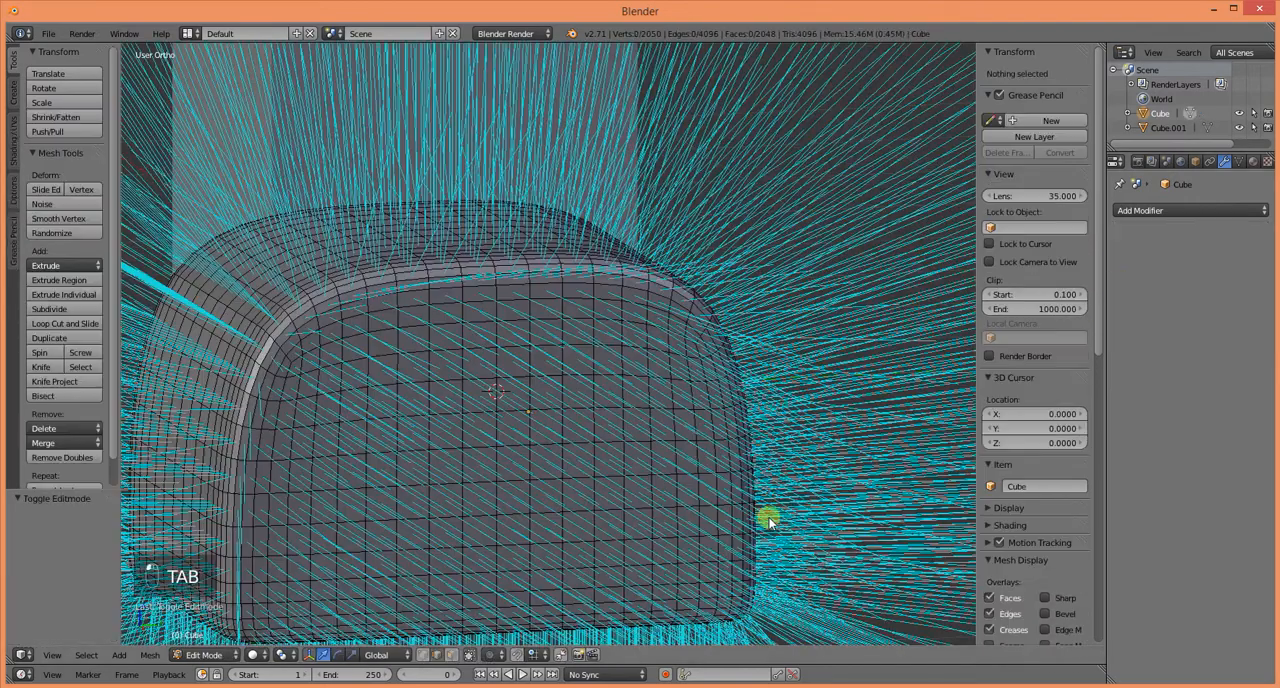
Step: Turn off the display of face normals on the mesh
scroll(695, 534, down, 5)
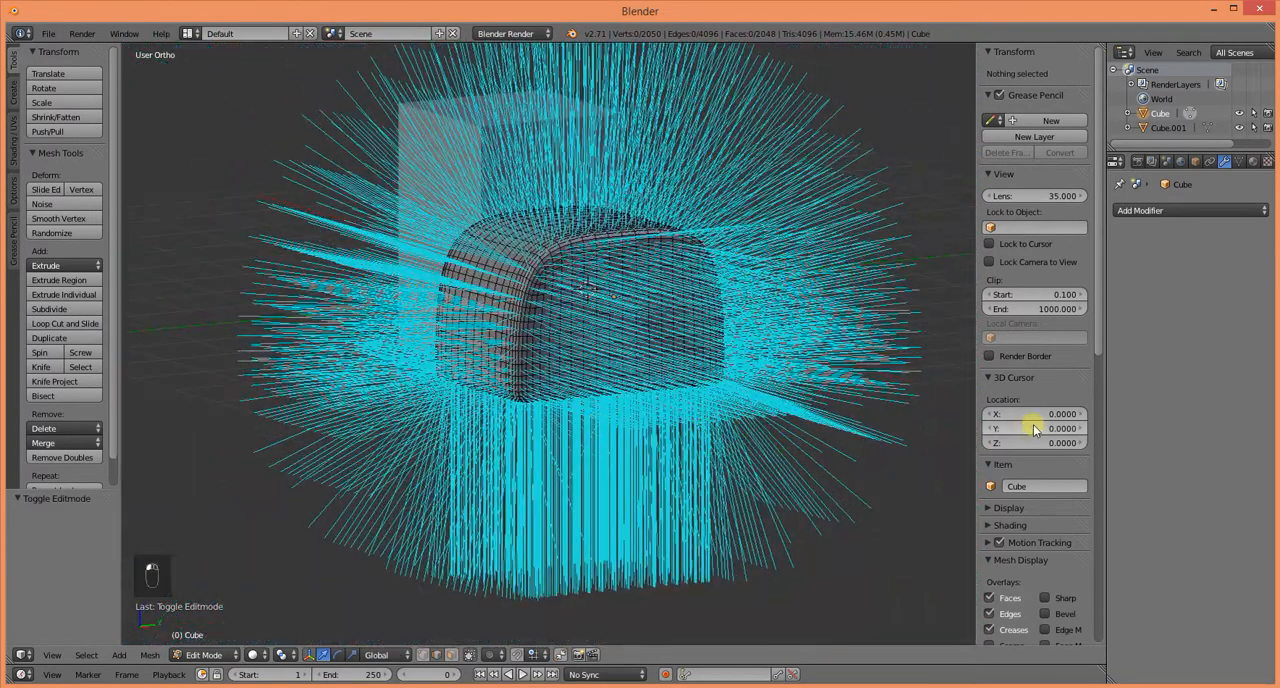
scroll(1100, 330, down, 6)
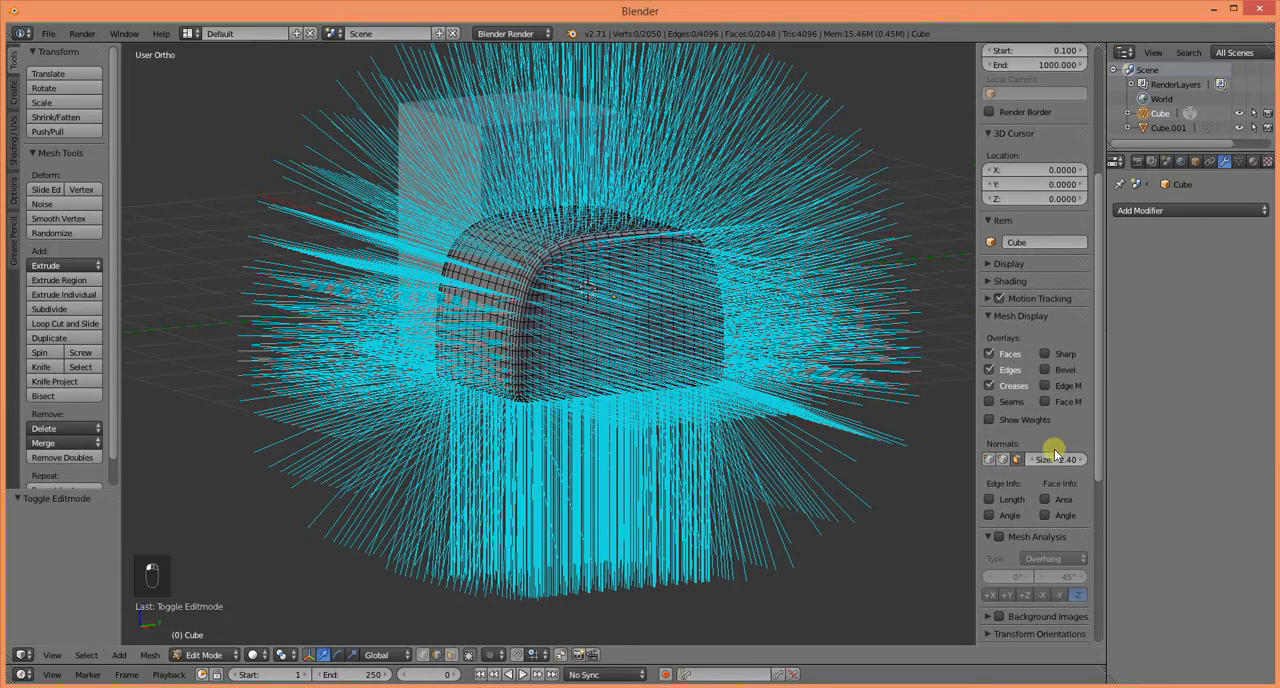
click(1018, 459)
Step: Examine the applied mesh's edge flow and face spacing at the rounded upper corners and the tighter lower edges
scroll(577, 457, up, 3)
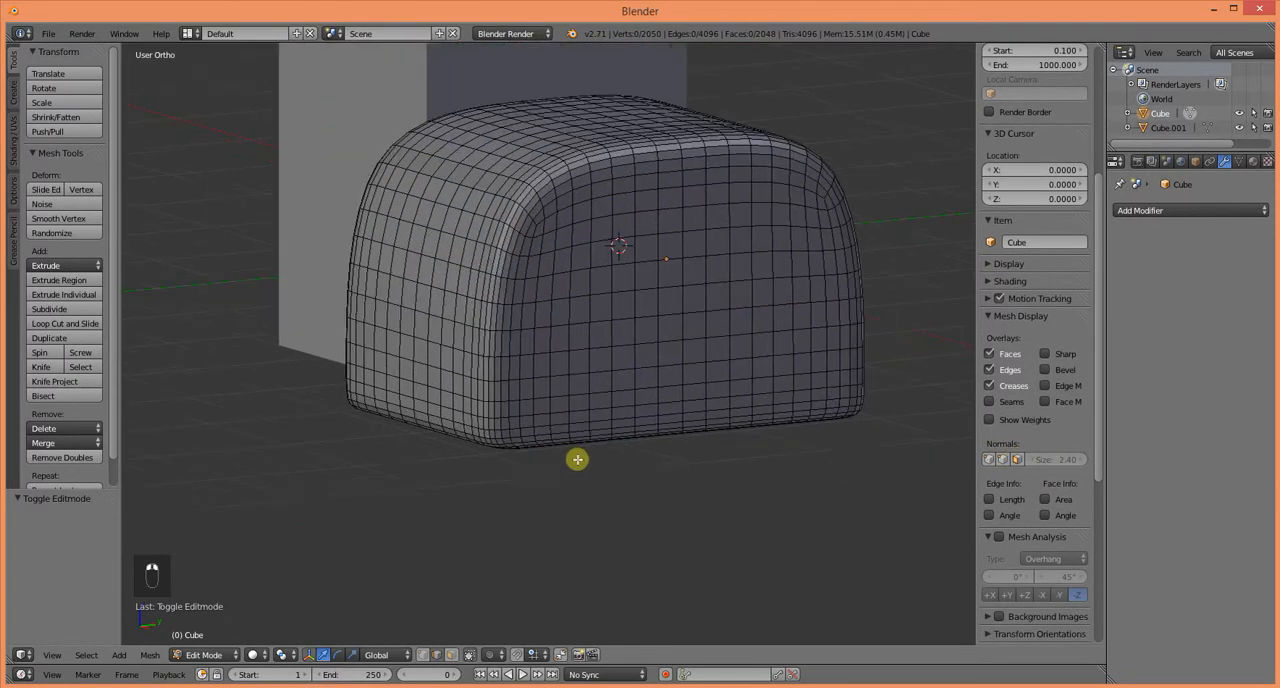
scroll(570, 438, up, 5)
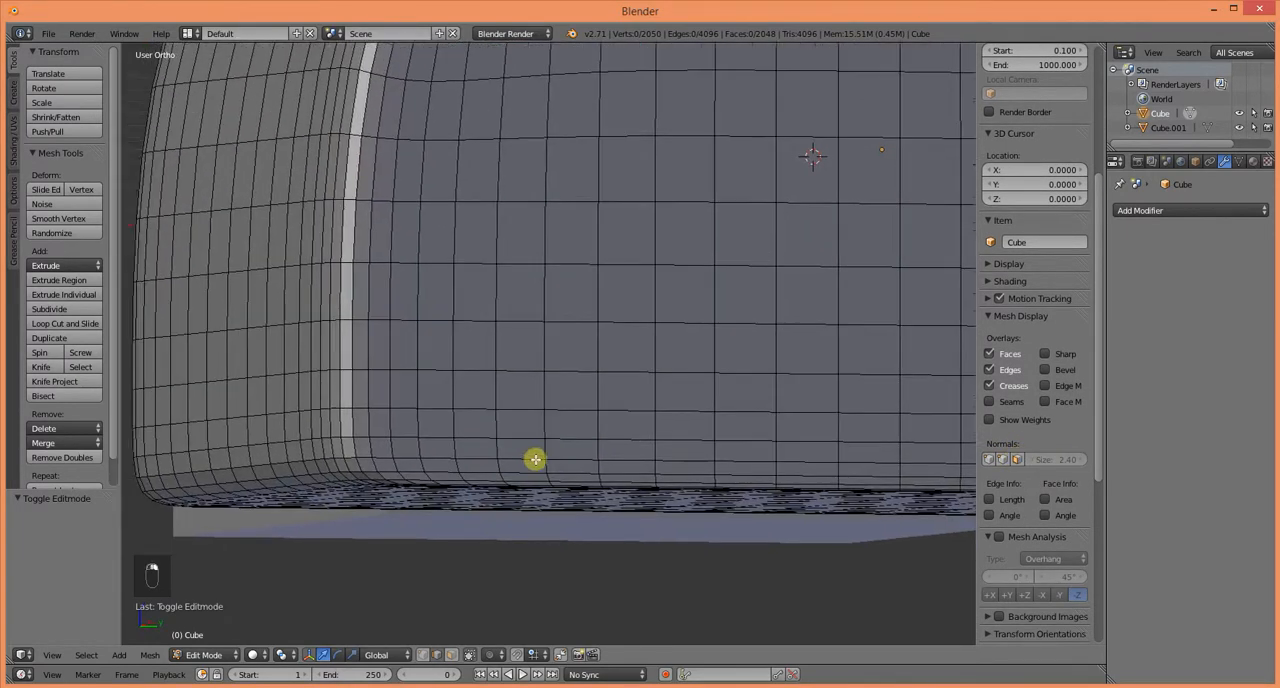
middle_drag(380, 487, 595, 493)
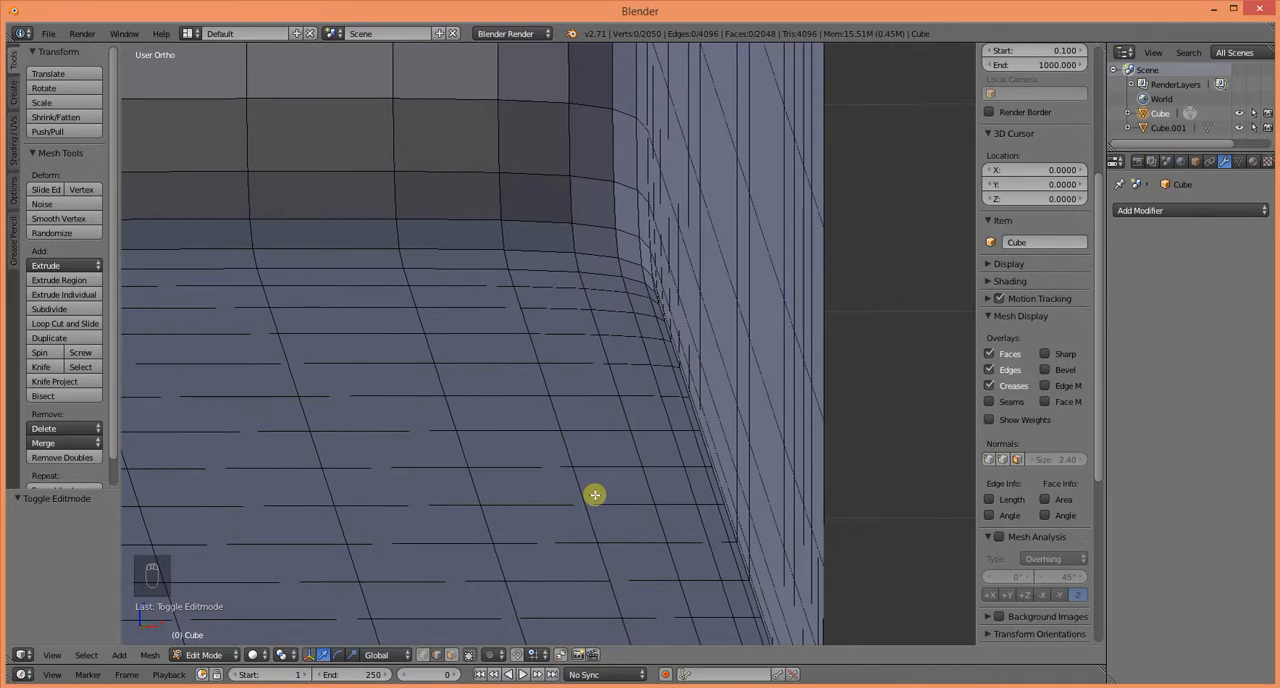
middle_drag(603, 460, 558, 558)
key(KP_3)
shift+middle_drag(578, 500, 519, 124)
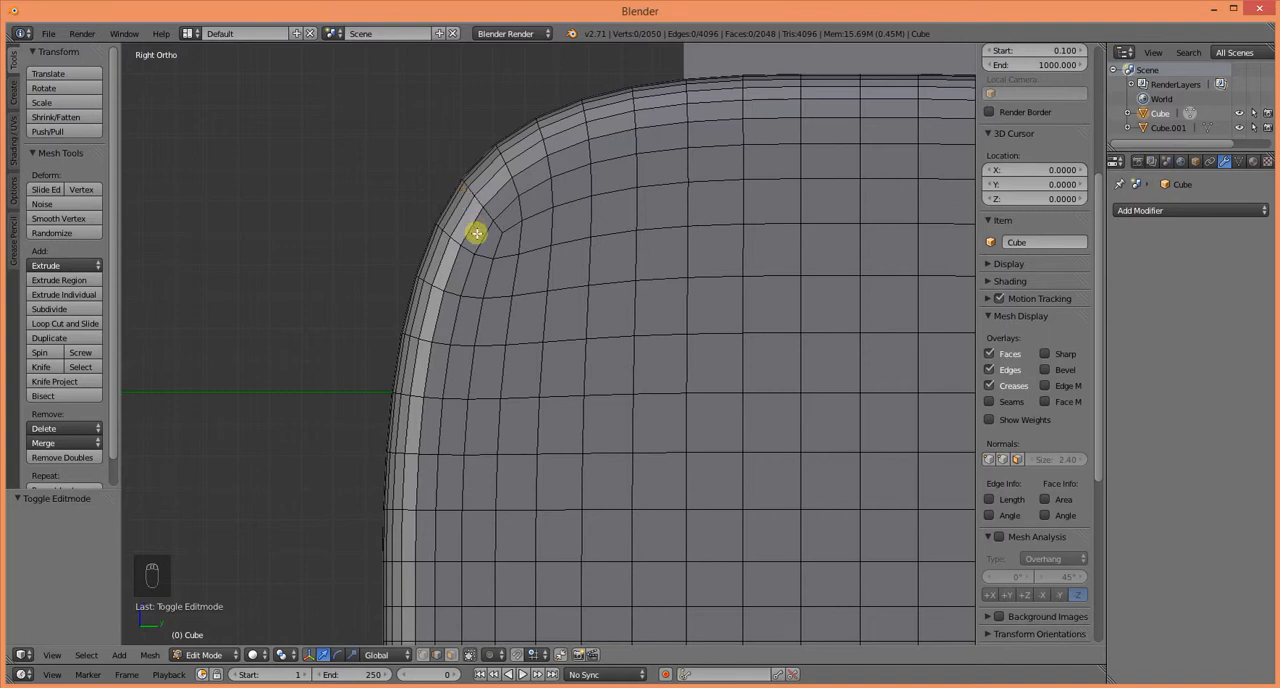
scroll(527, 327, down, 5)
middle_drag(540, 391, 577, 377)
scroll(610, 445, up, 5)
middle_drag(614, 454, 534, 338)
scroll(420, 505, up, 2)
mouse_move(445, 522)
middle_down()
mouse_move(437, 529)
mouse_move(457, 540)
middle_up()
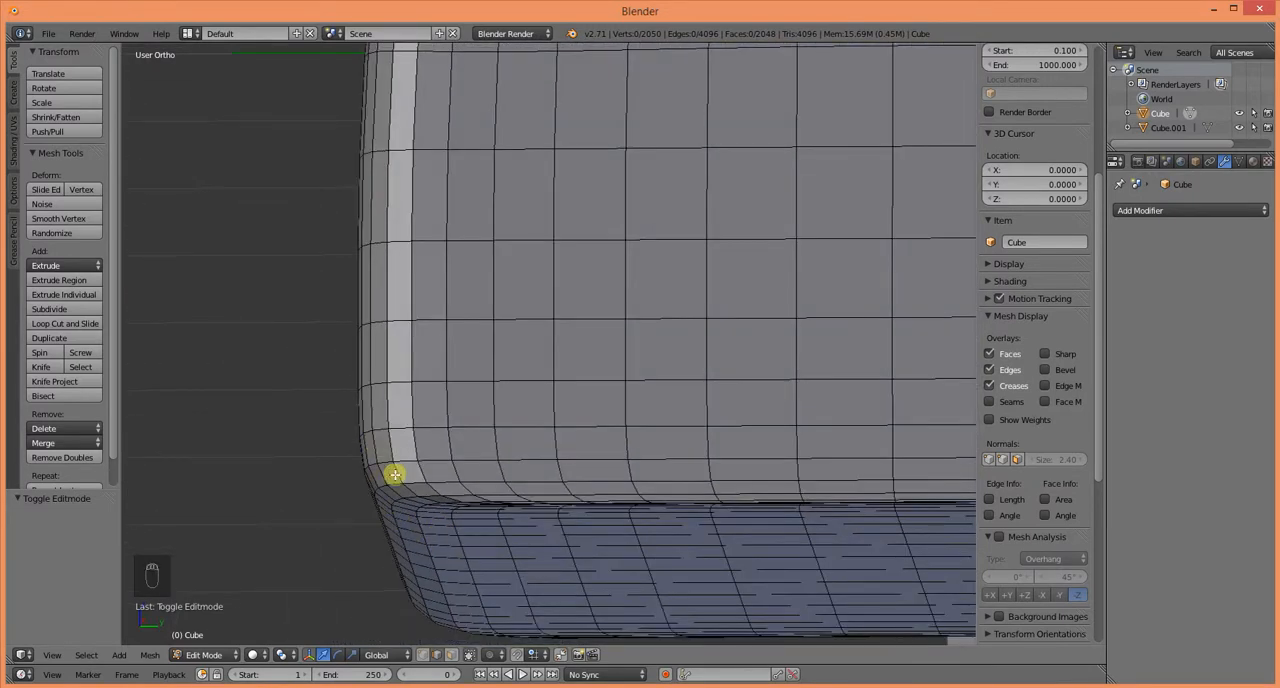
key(KP_3)
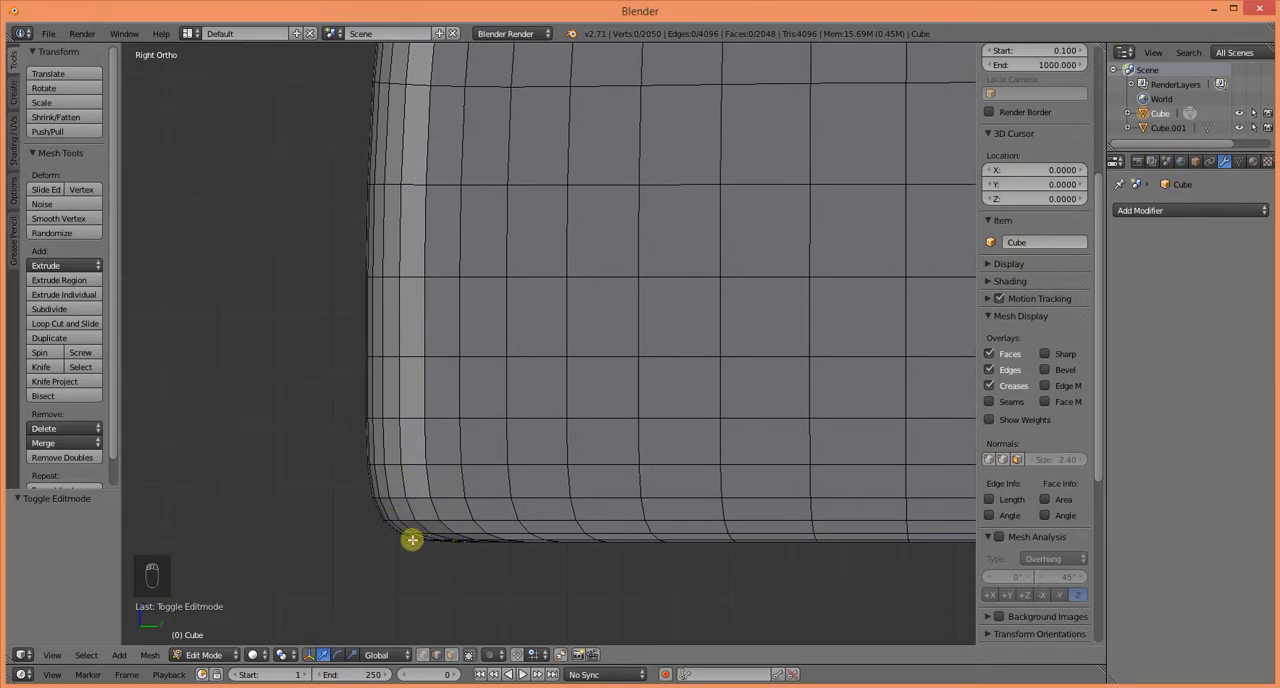
middle_drag(400, 518, 381, 446)
key(KP_1)
scroll(470, 518, up, 5)
shift+middle_drag(622, 572, 200, 349)
scroll(563, 502, up, 3)
middle_drag(539, 481, 474, 509)
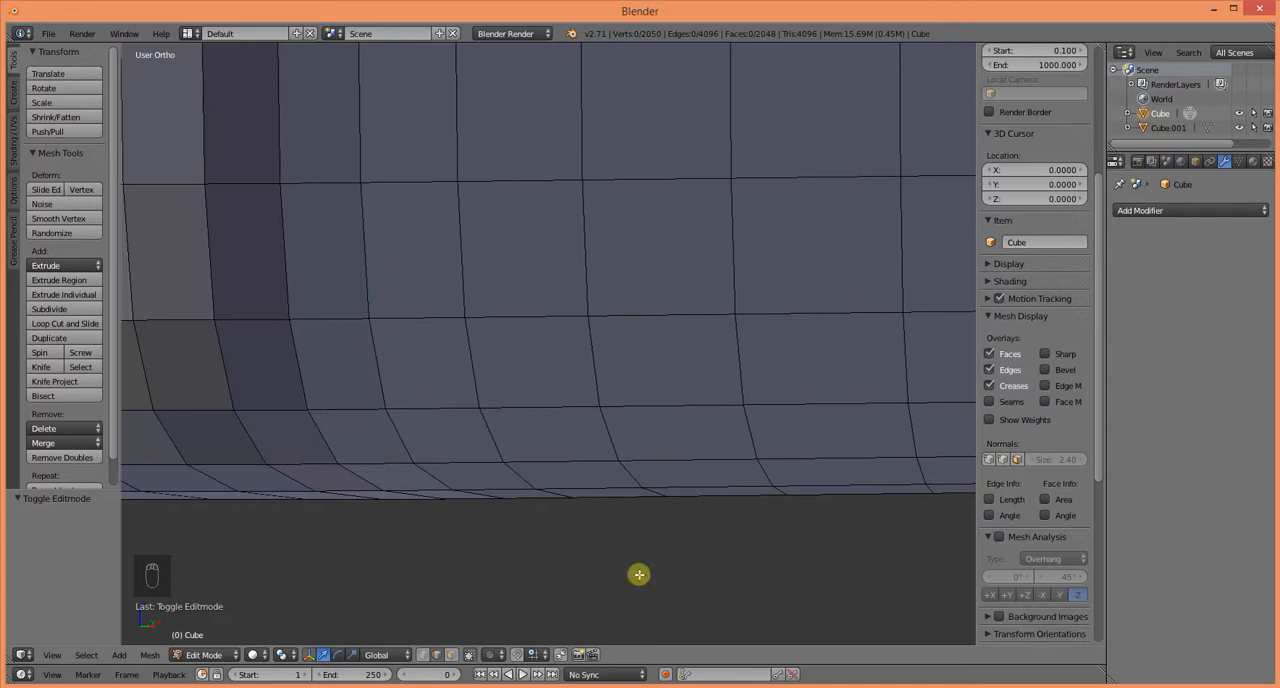
middle_drag(639, 574, 643, 367)
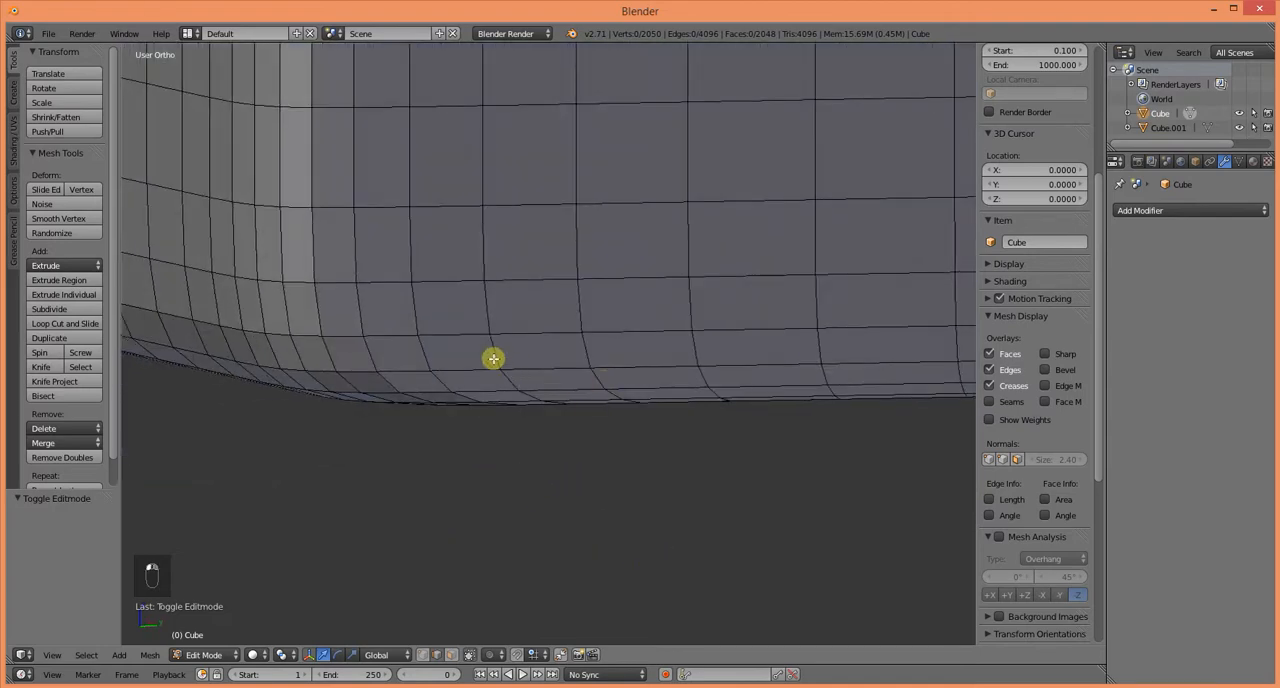
middle_drag(601, 332, 590, 515)
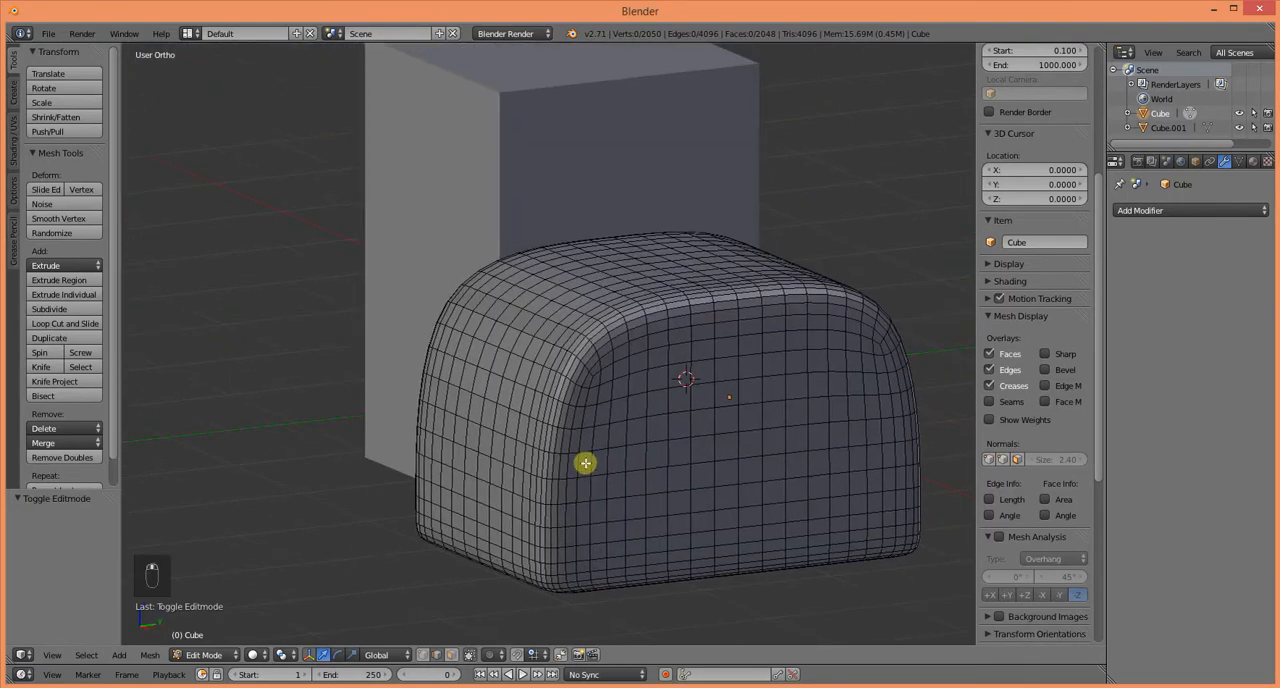
Step: Return to Object Mode and inspect the rounded top and sharper base of the shape from several angles
key(Tab)
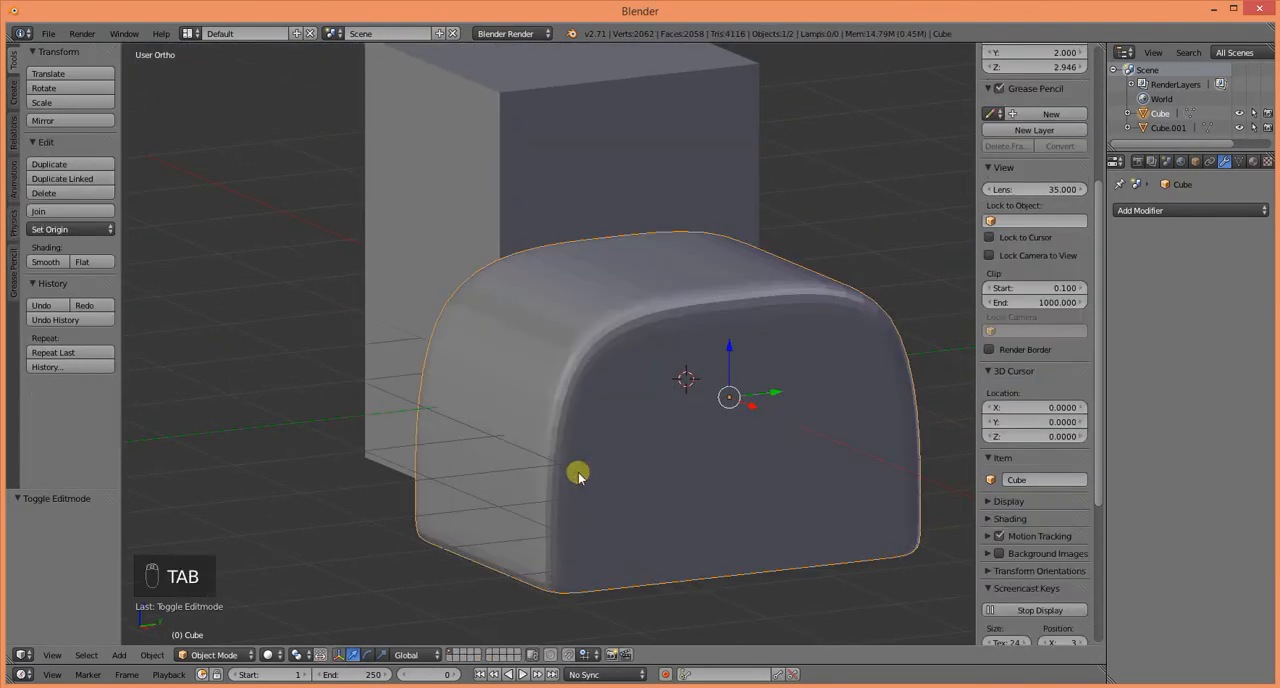
middle_drag(579, 472, 592, 400)
scroll(618, 506, up, 2)
middle_drag(592, 400, 591, 437)
scroll(587, 520, up, 2)
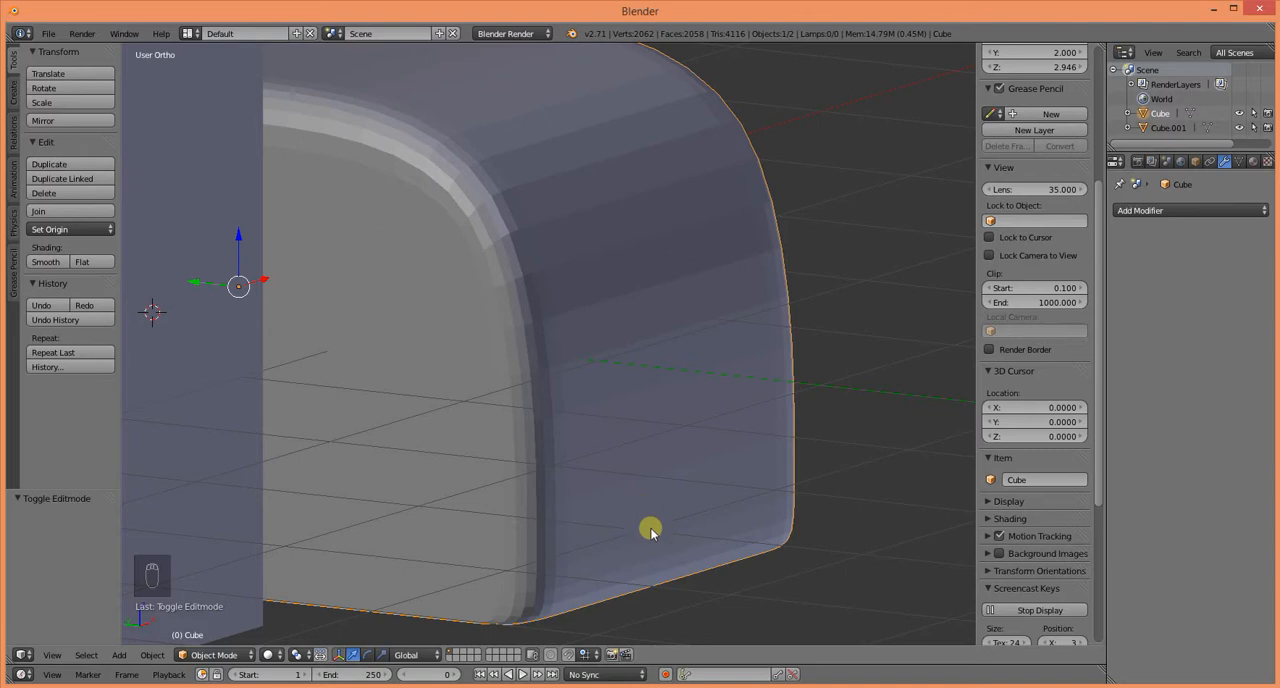
scroll(660, 548, down, 5)
middle_drag(440, 540, 519, 507)
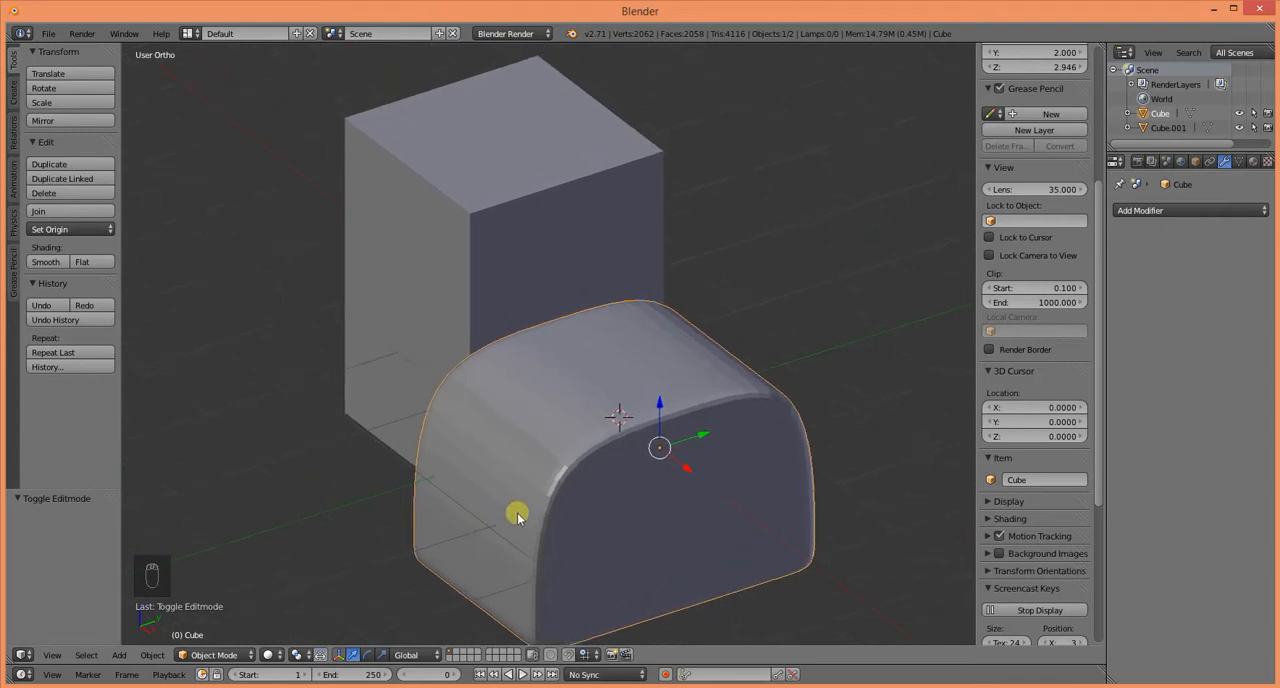